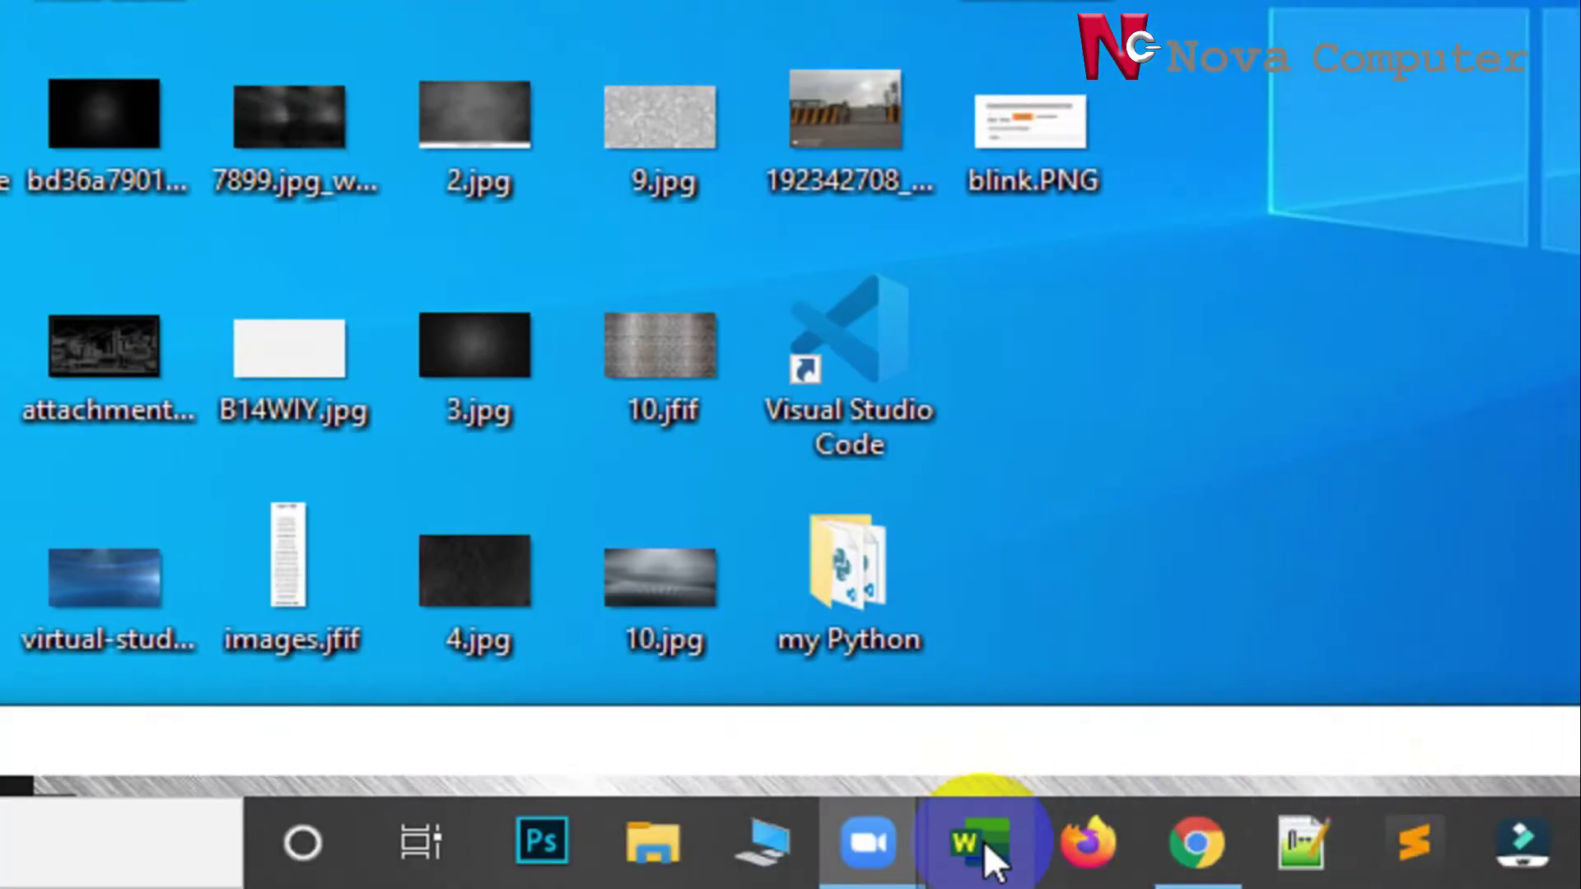
Start Word, dismiss the activation notice and open Dhaka College table and formula.docx from Recent.
left_click(985, 841)
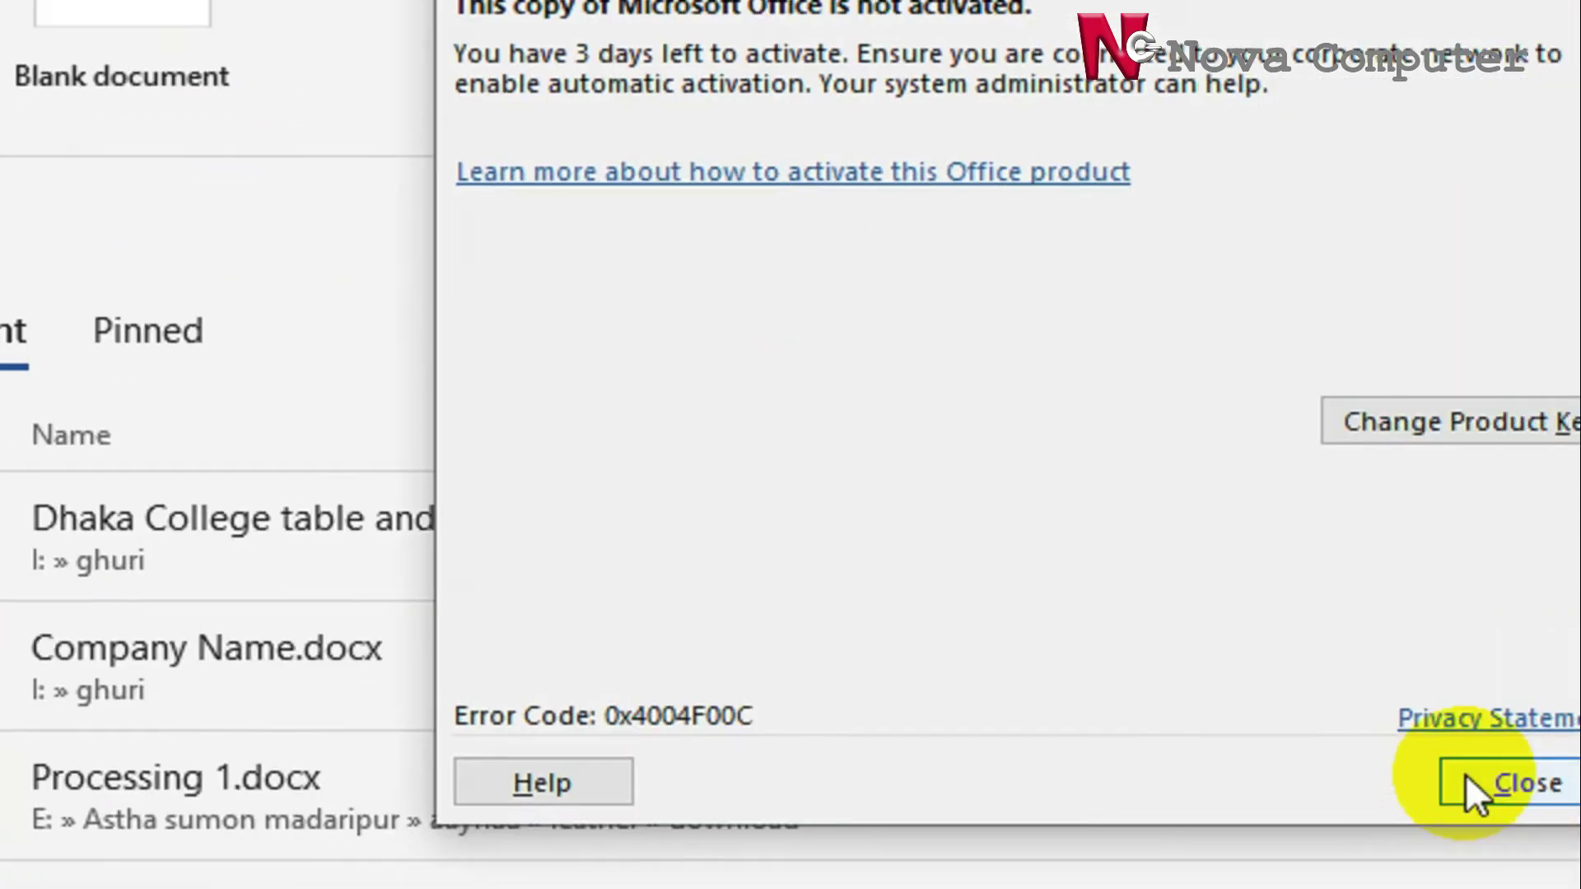
left_click(1474, 782)
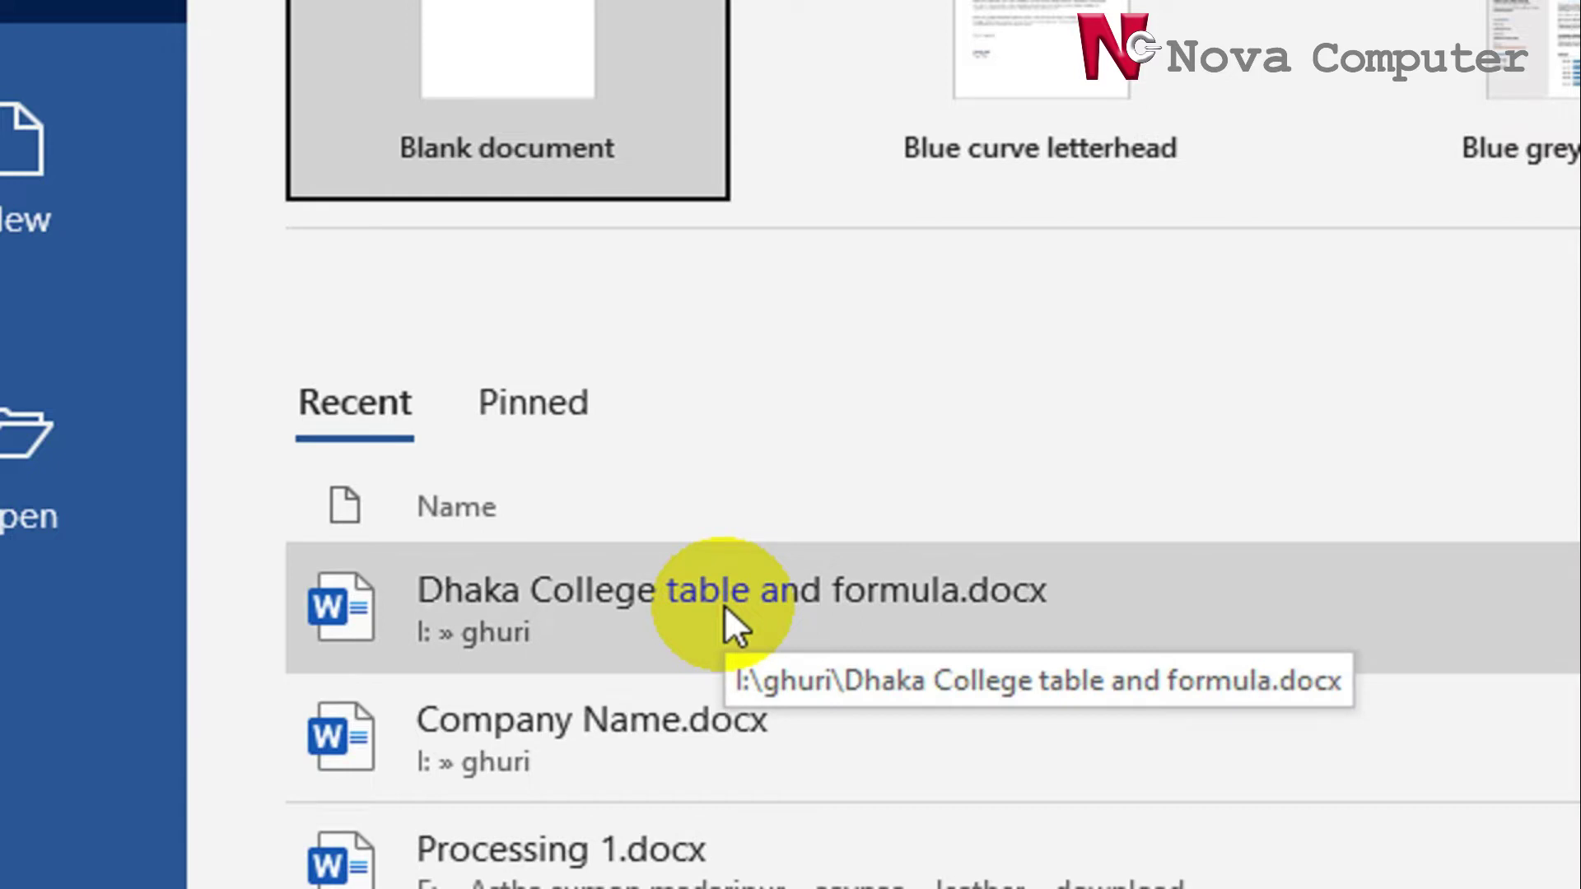
left_click(724, 609)
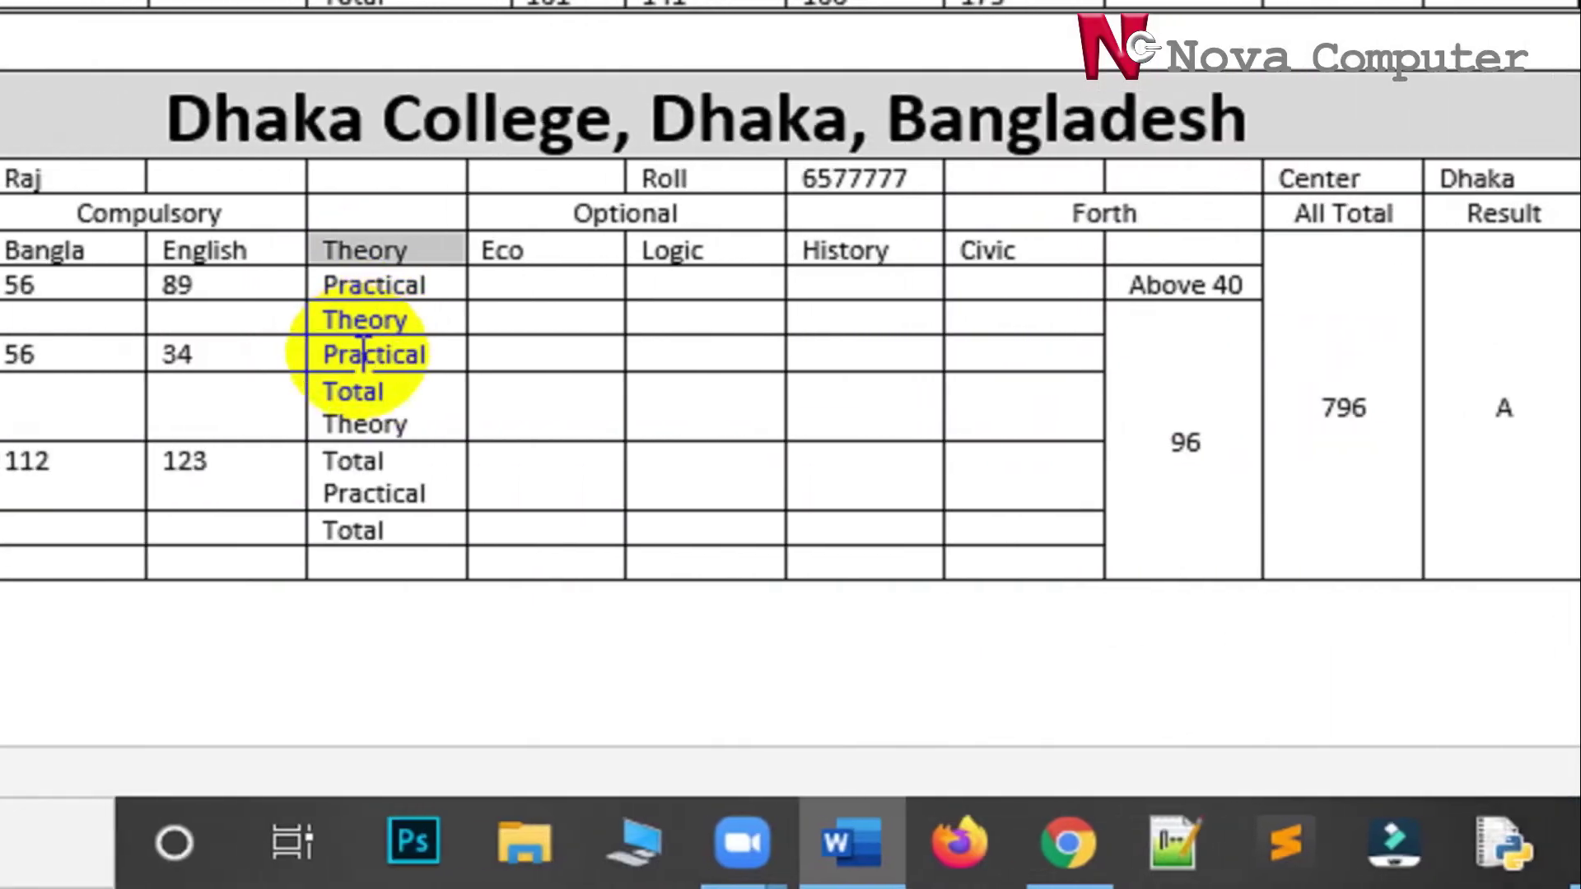
Widen the All Total column, pull the right edge inward and shift the Theory/Eco boundary right.
triple_click(404, 461)
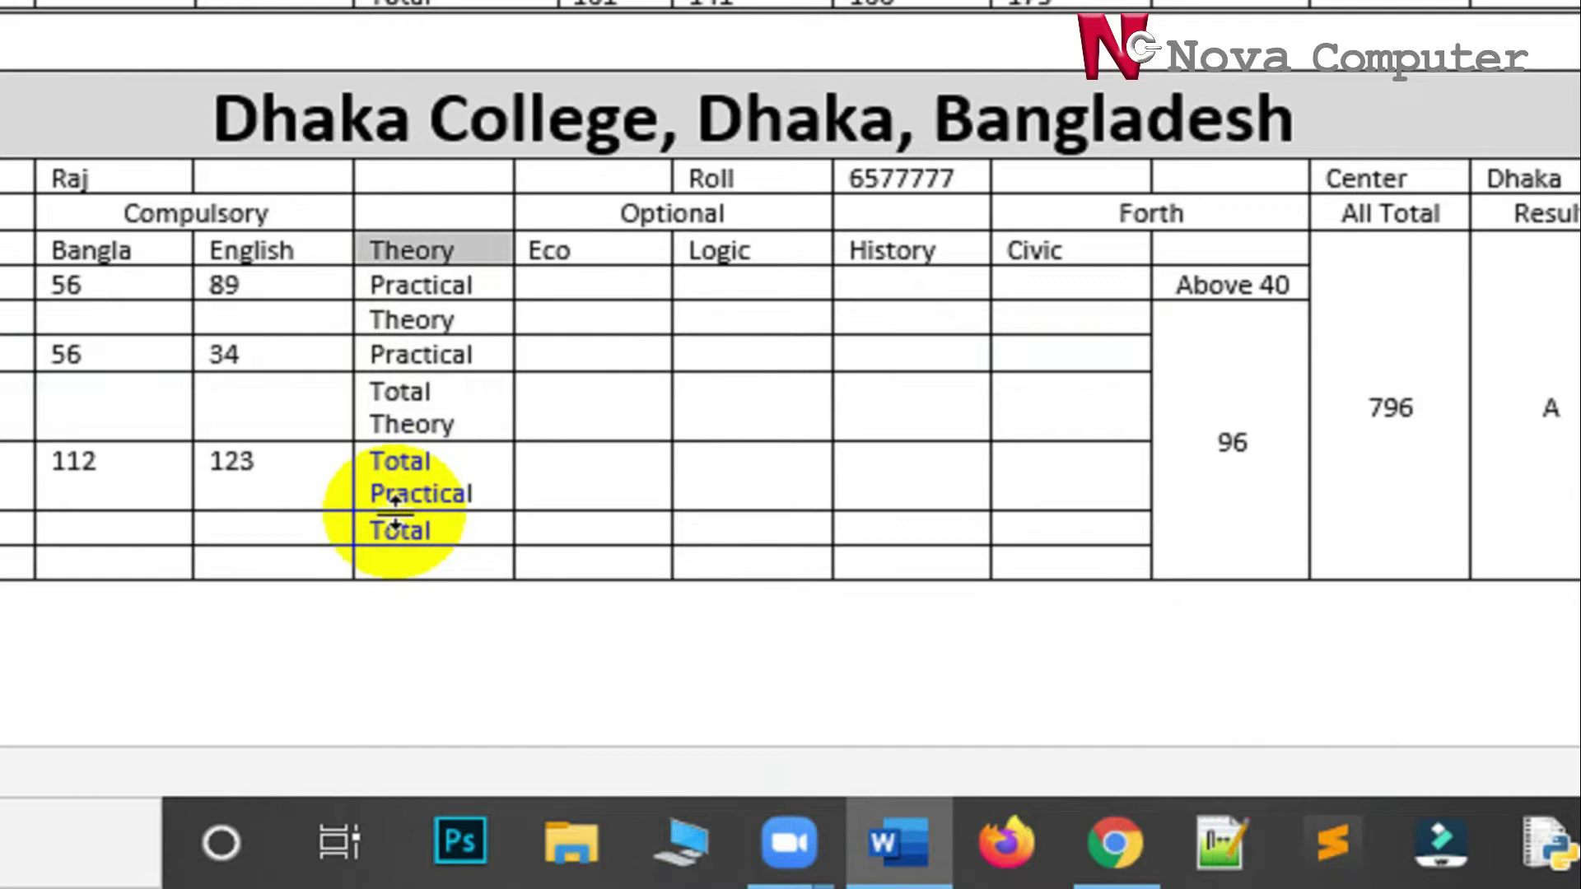
double_click(1227, 216)
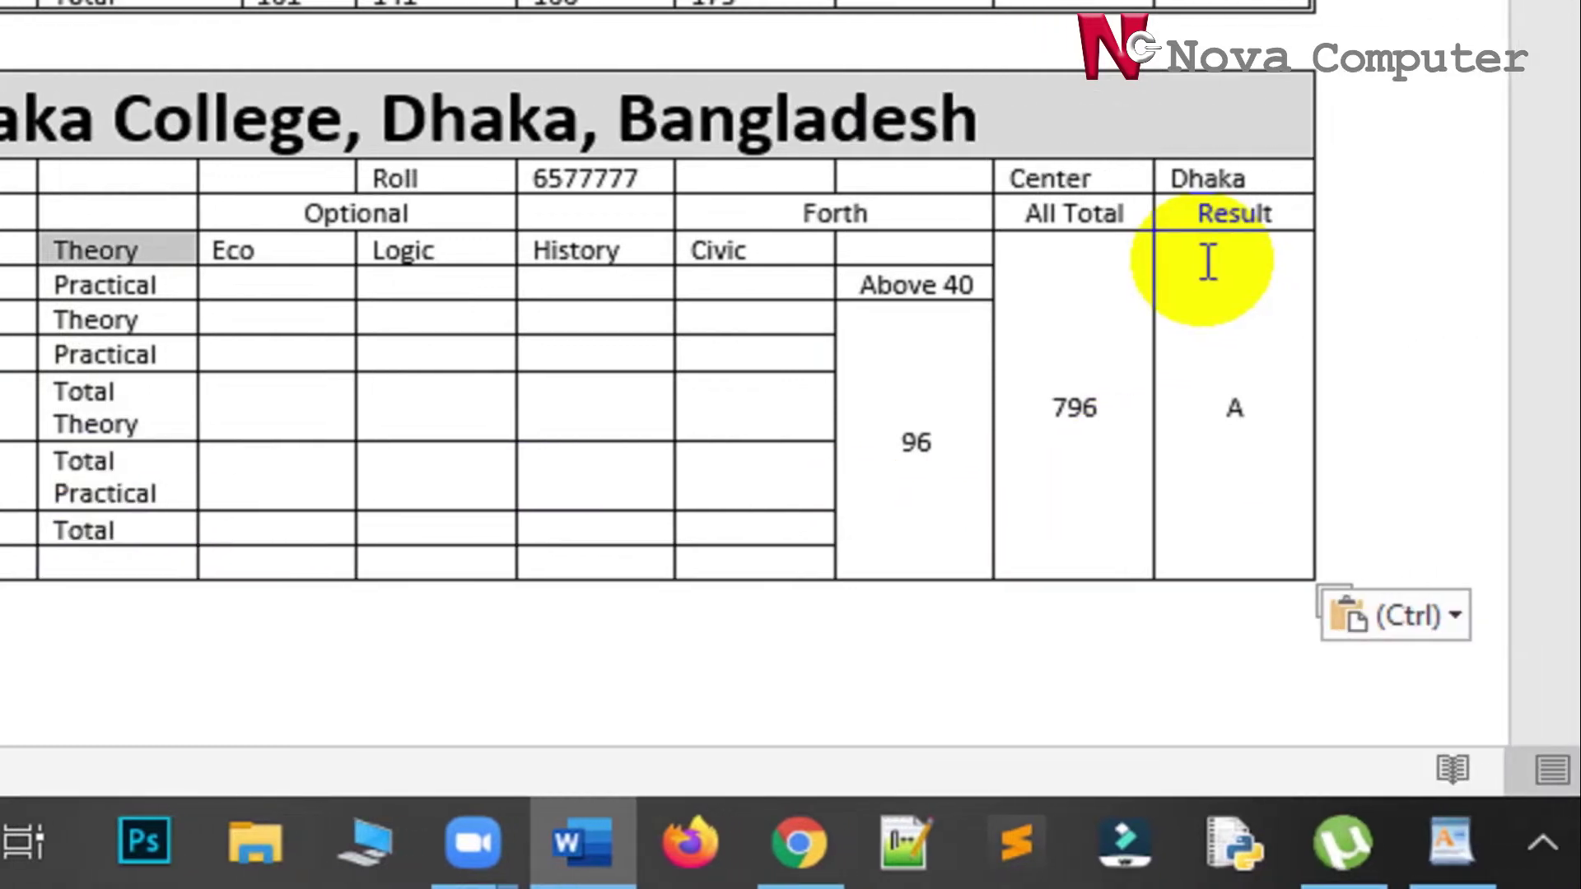
mouse_move(1206, 262)
left_mouse_down()
mouse_move(1163, 180)
mouse_move(1090, 225)
left_mouse_up()
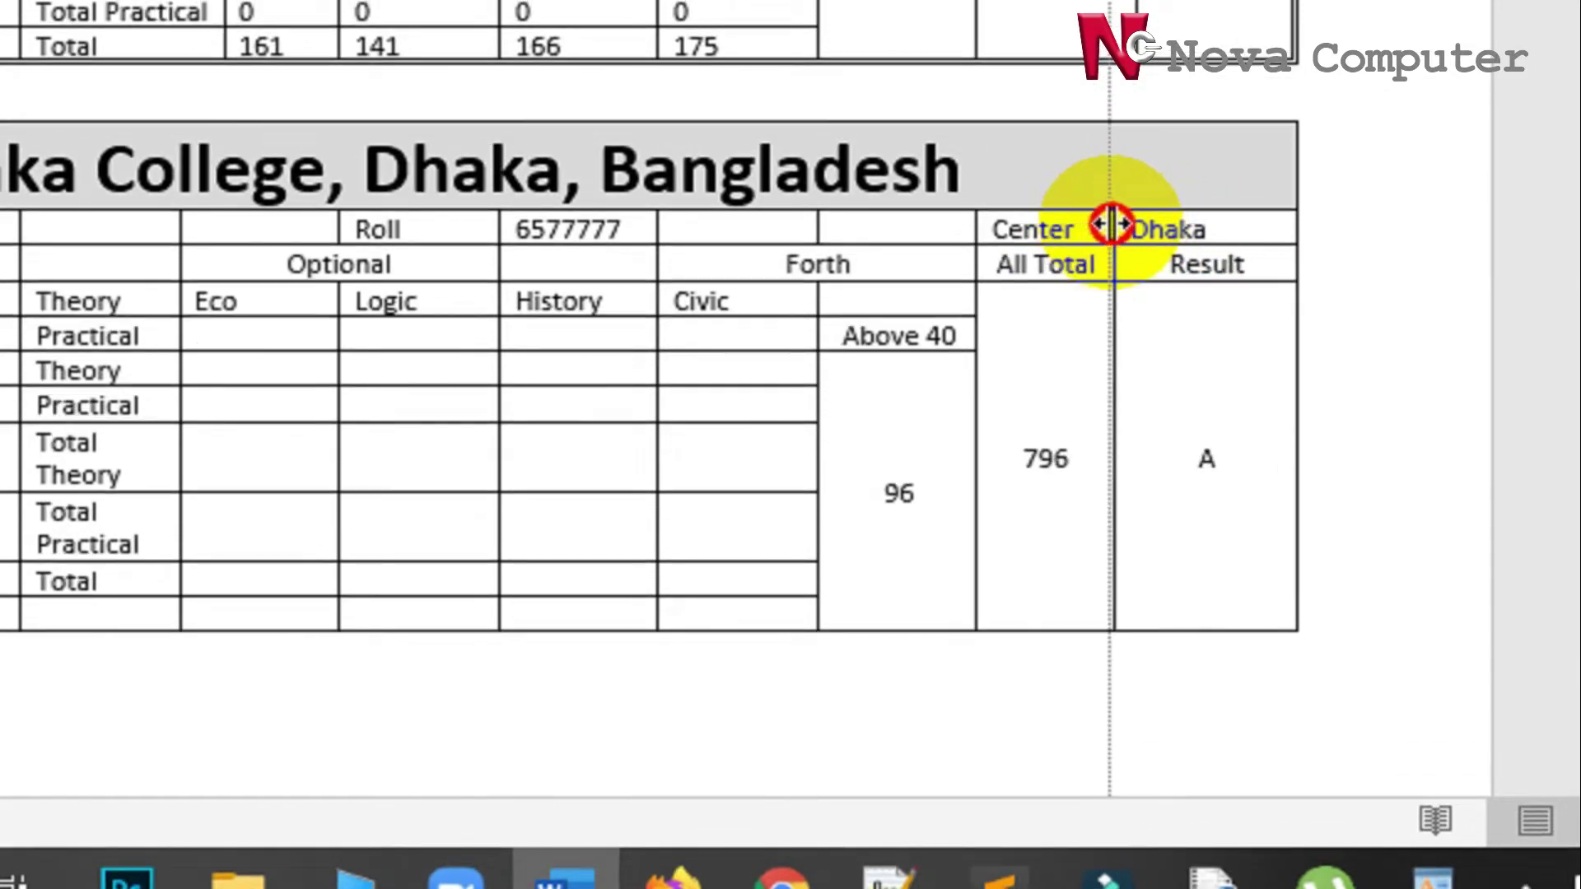
left_click_drag(1091, 226, 1113, 224)
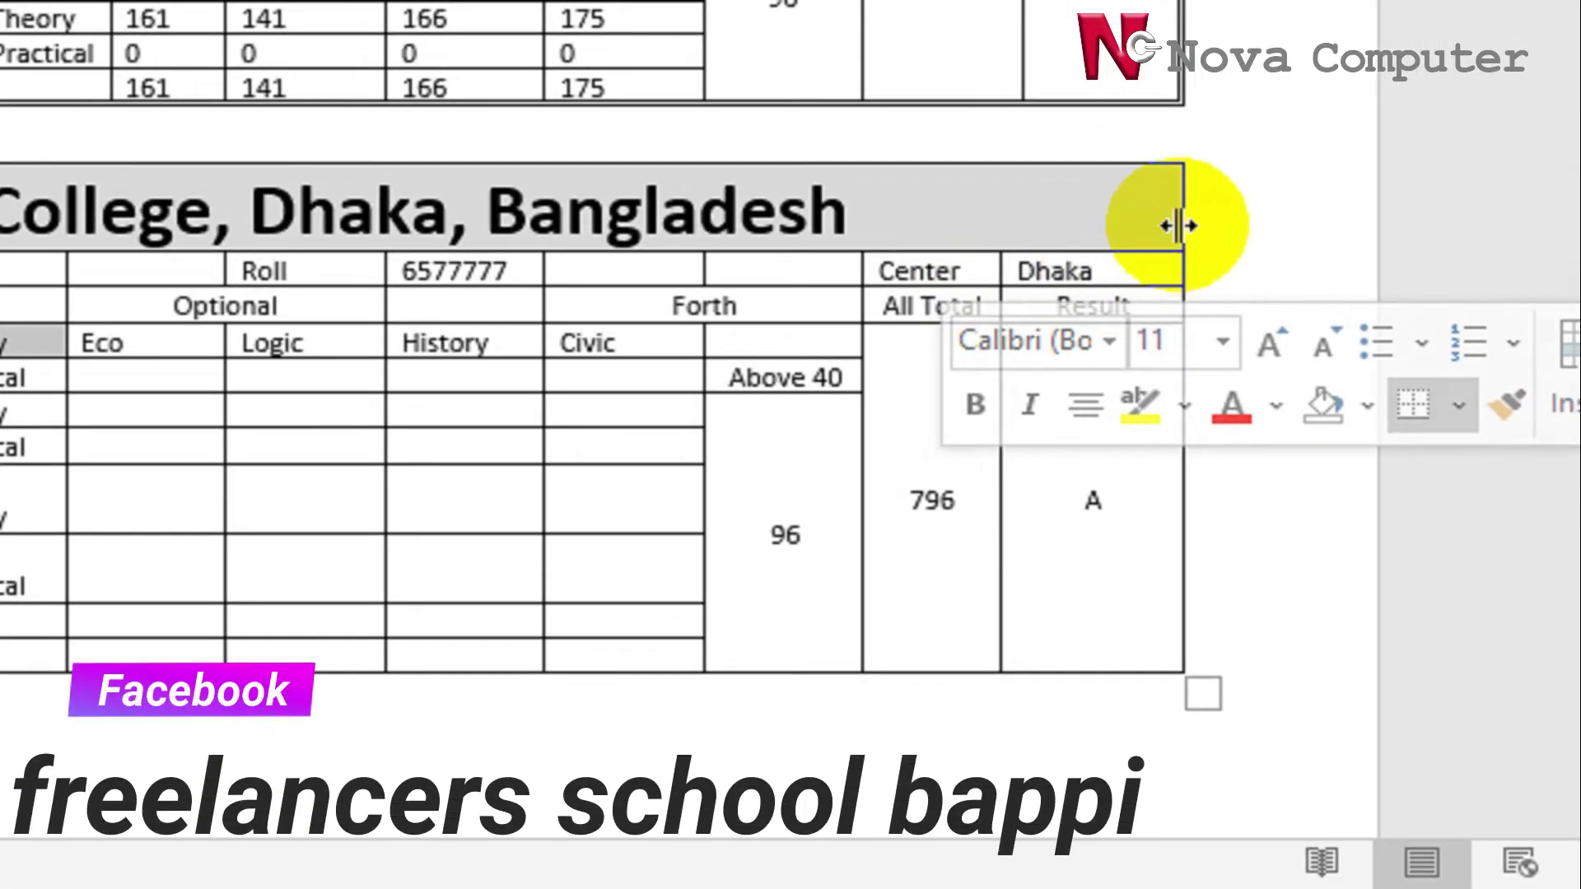
left_click_drag(1182, 226, 1111, 235)
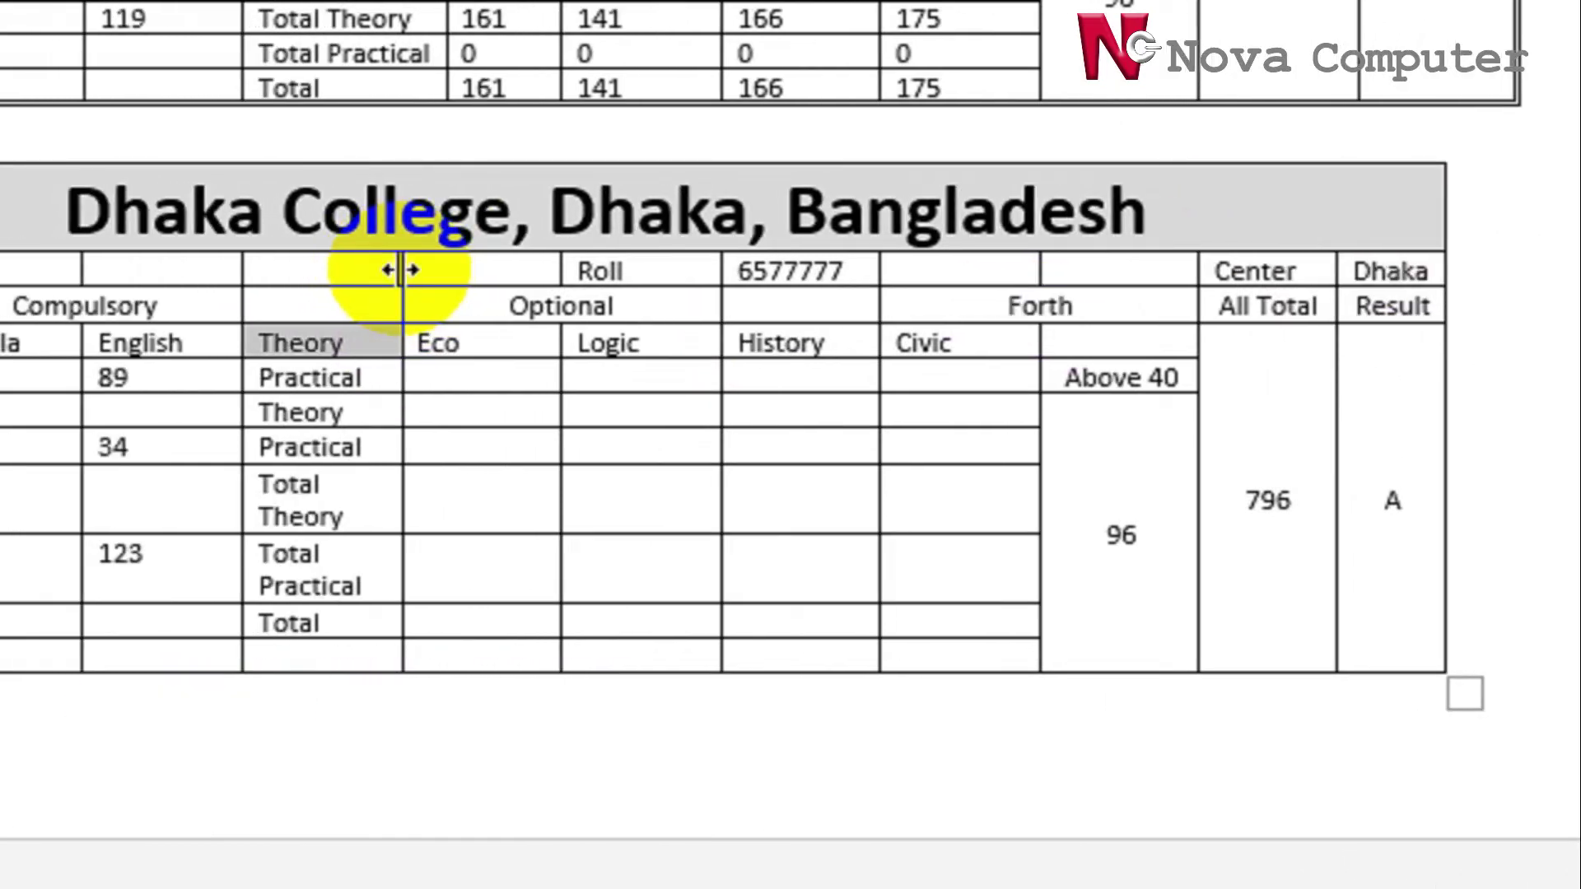
left_click_drag(399, 270, 422, 270)
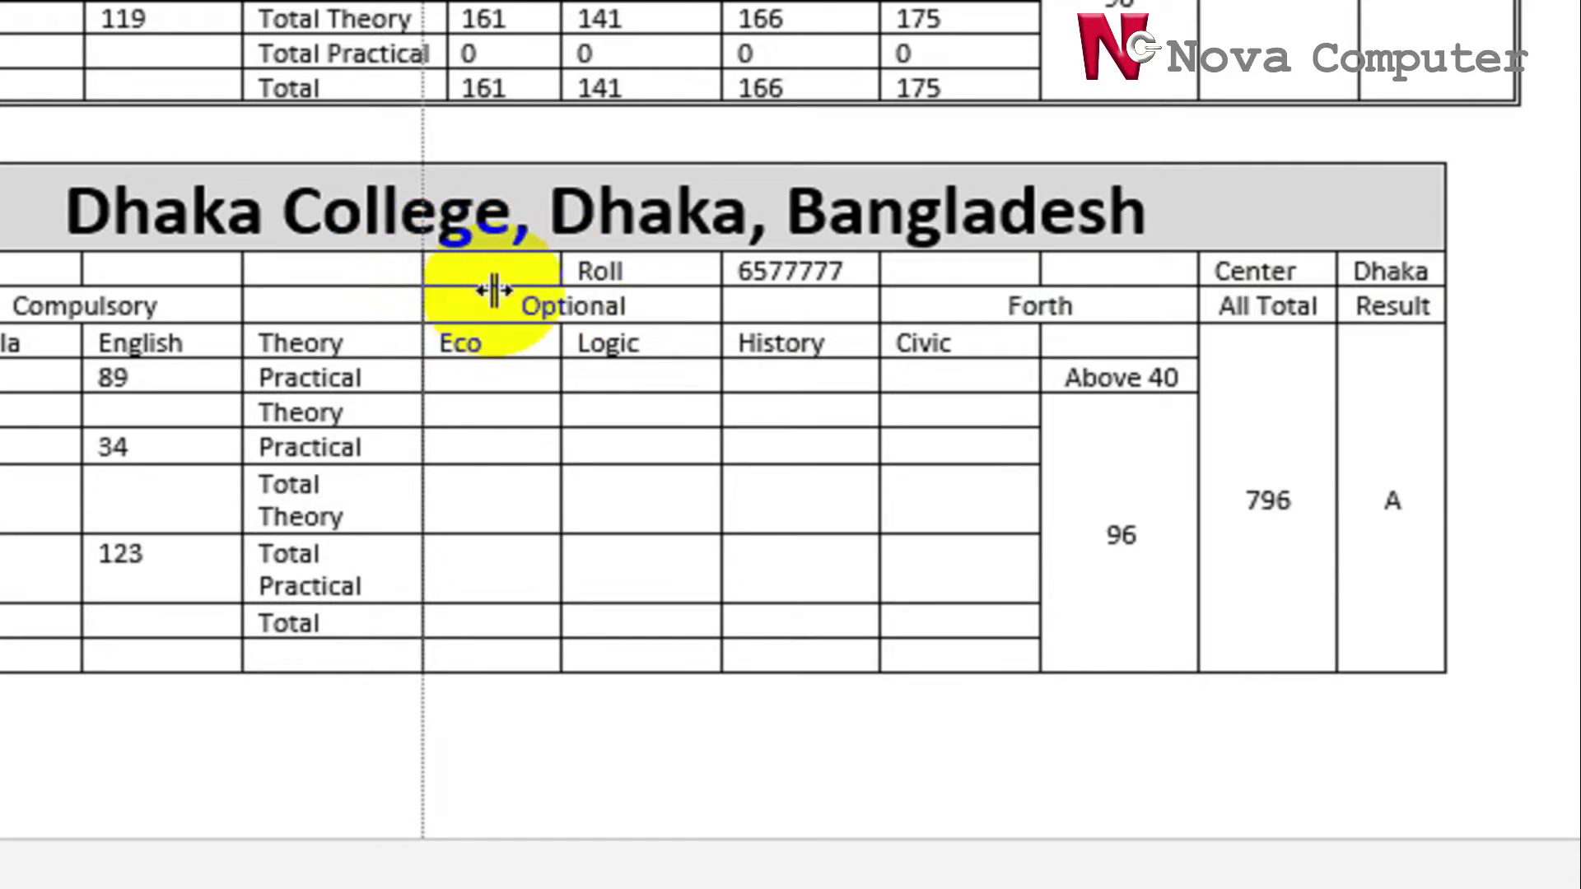
Readjust the Theory column, Result column and table right edge to match the upper table.
left_click_drag(494, 289, 494, 292)
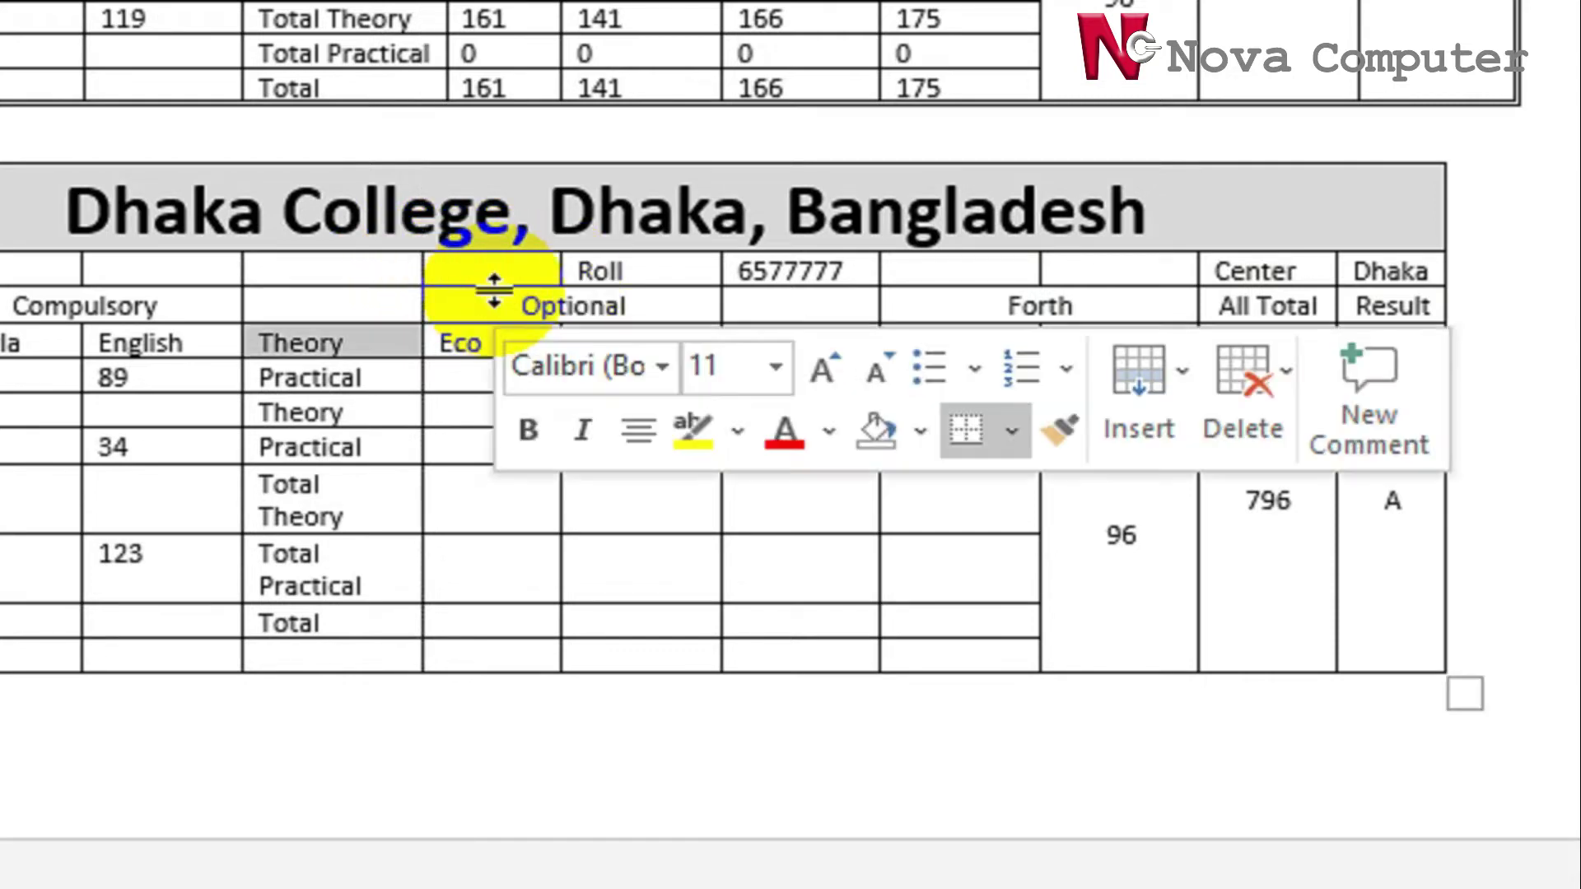
left_click(422, 276)
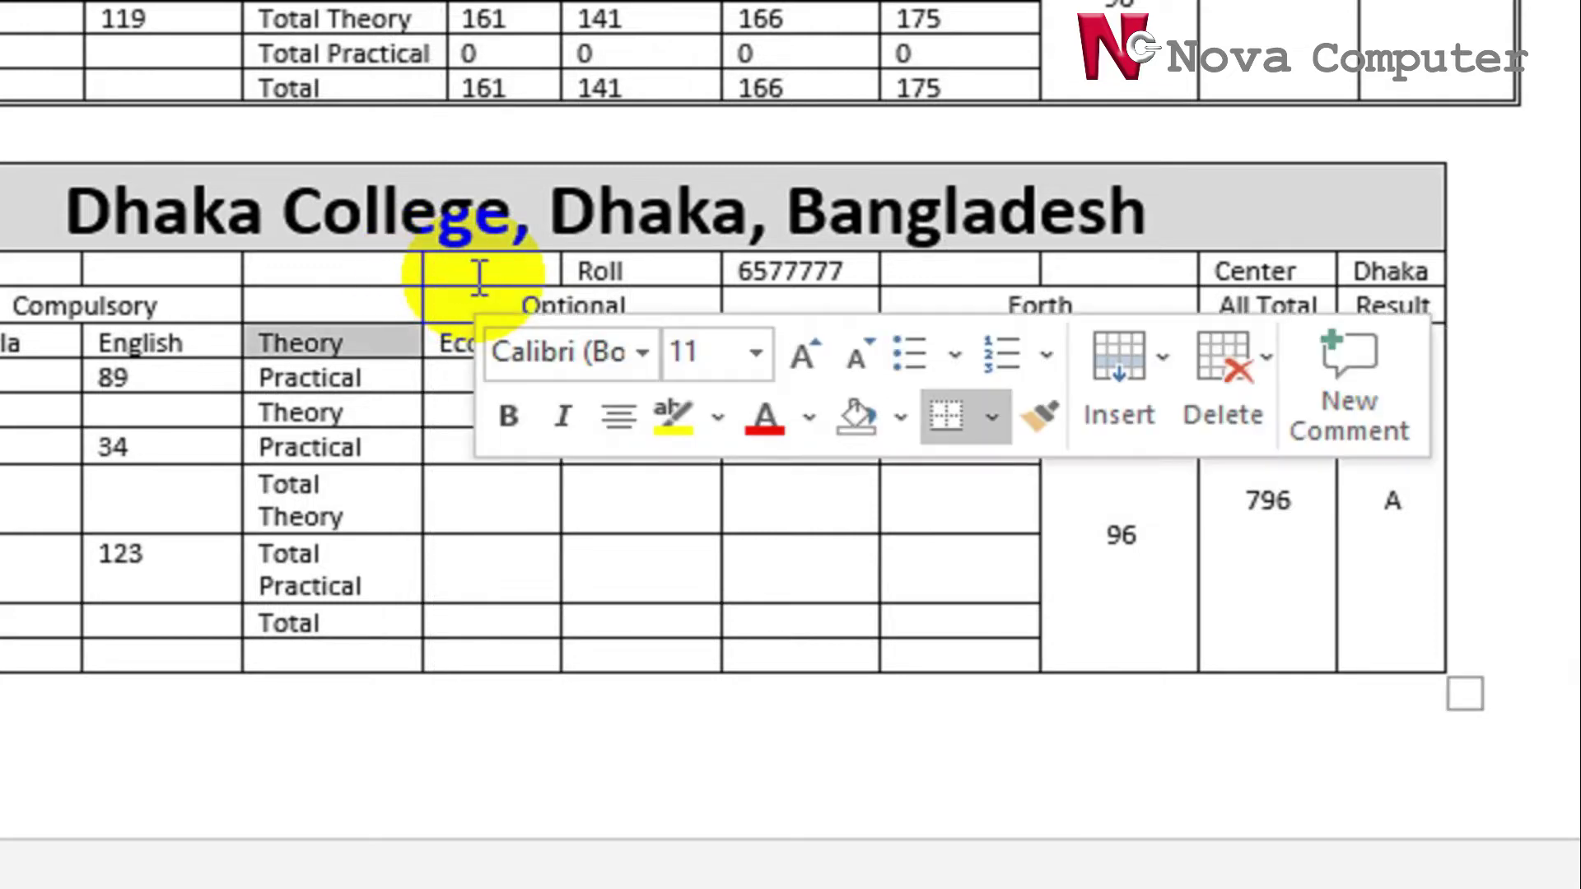
left_click_drag(421, 512, 484, 515)
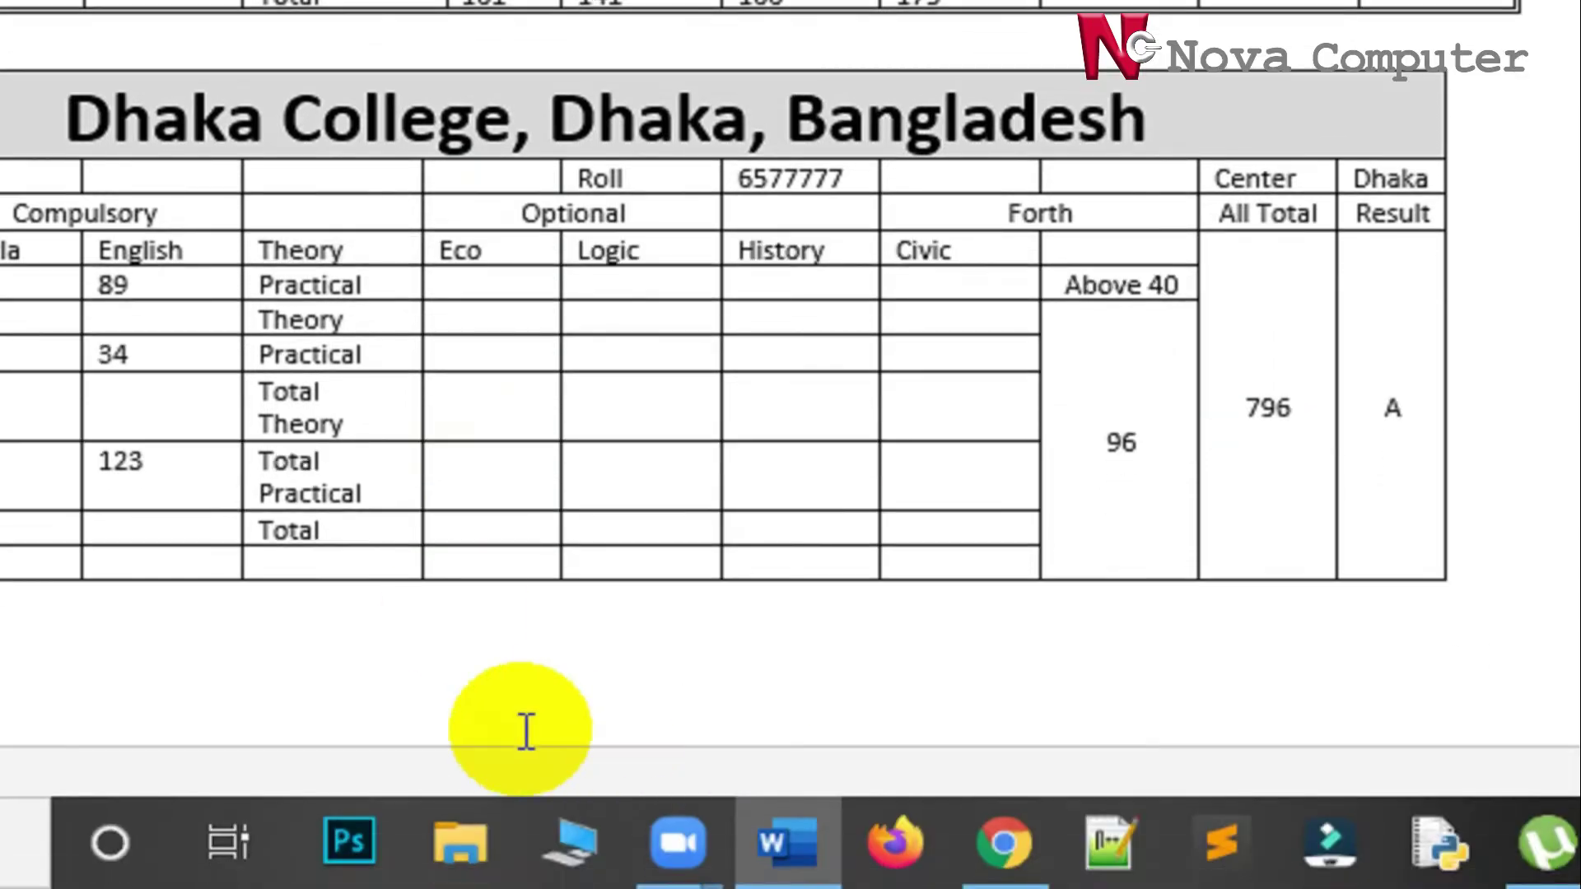
left_click(398, 470)
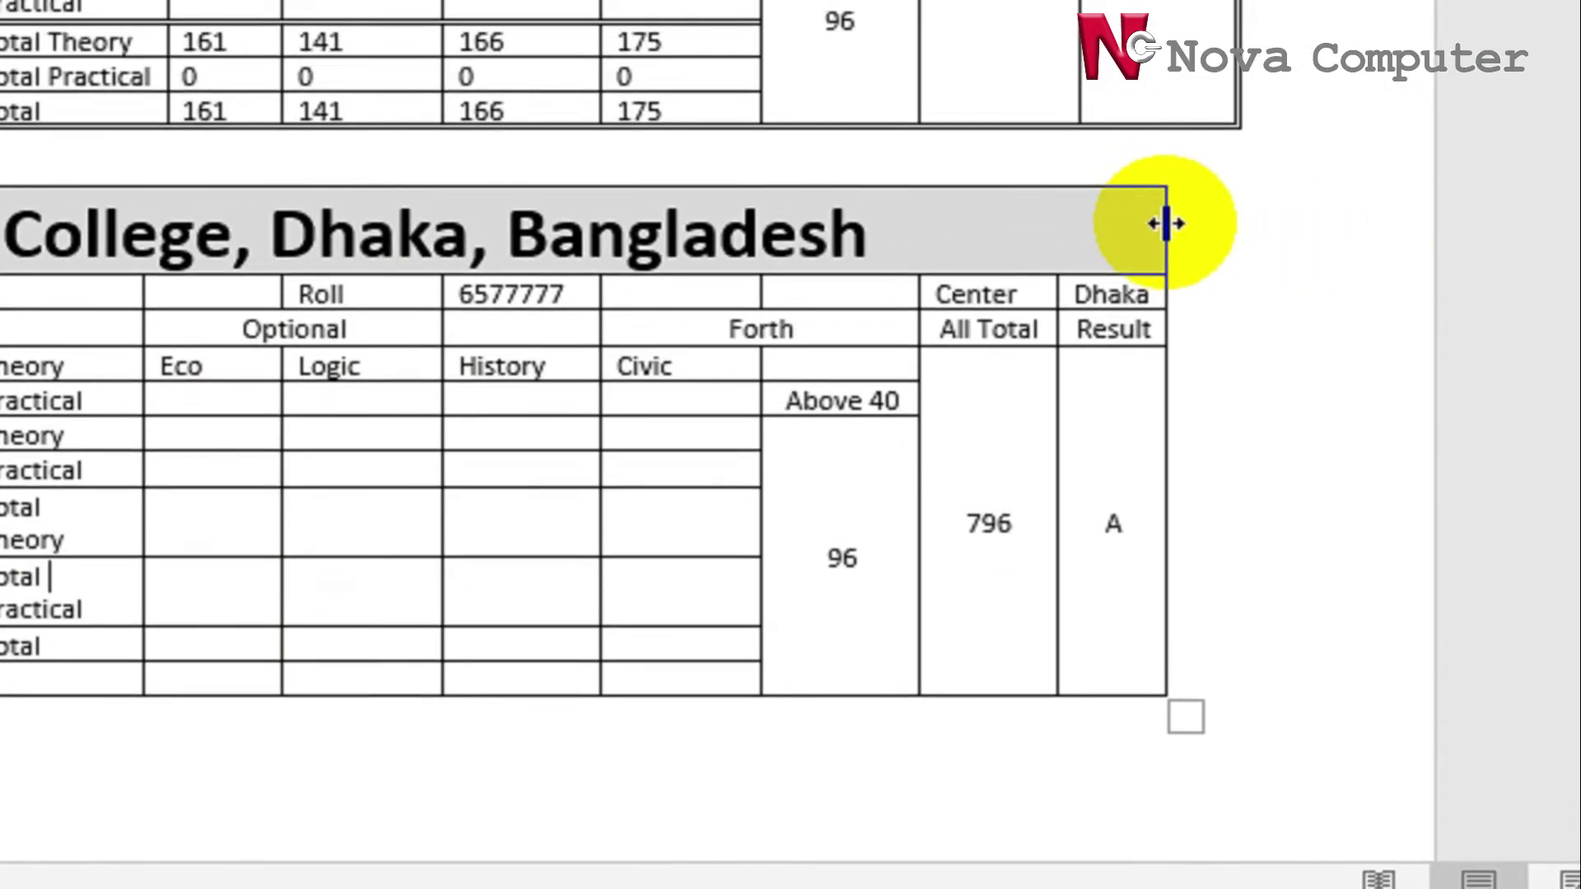
left_click_drag(1166, 223, 1178, 231)
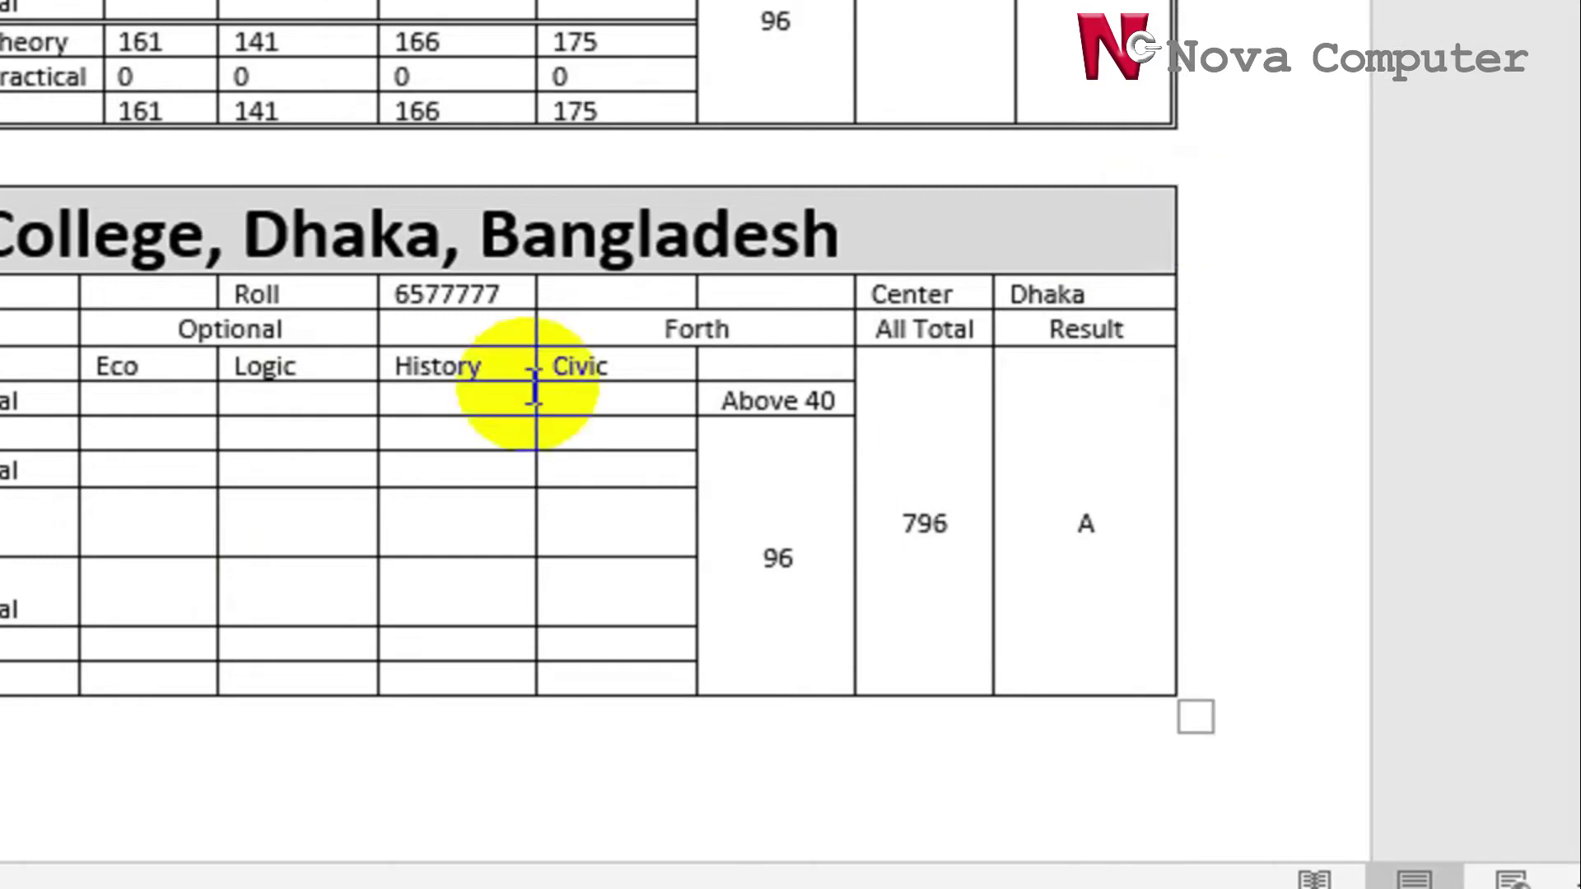
left_click_drag(391, 303, 511, 304)
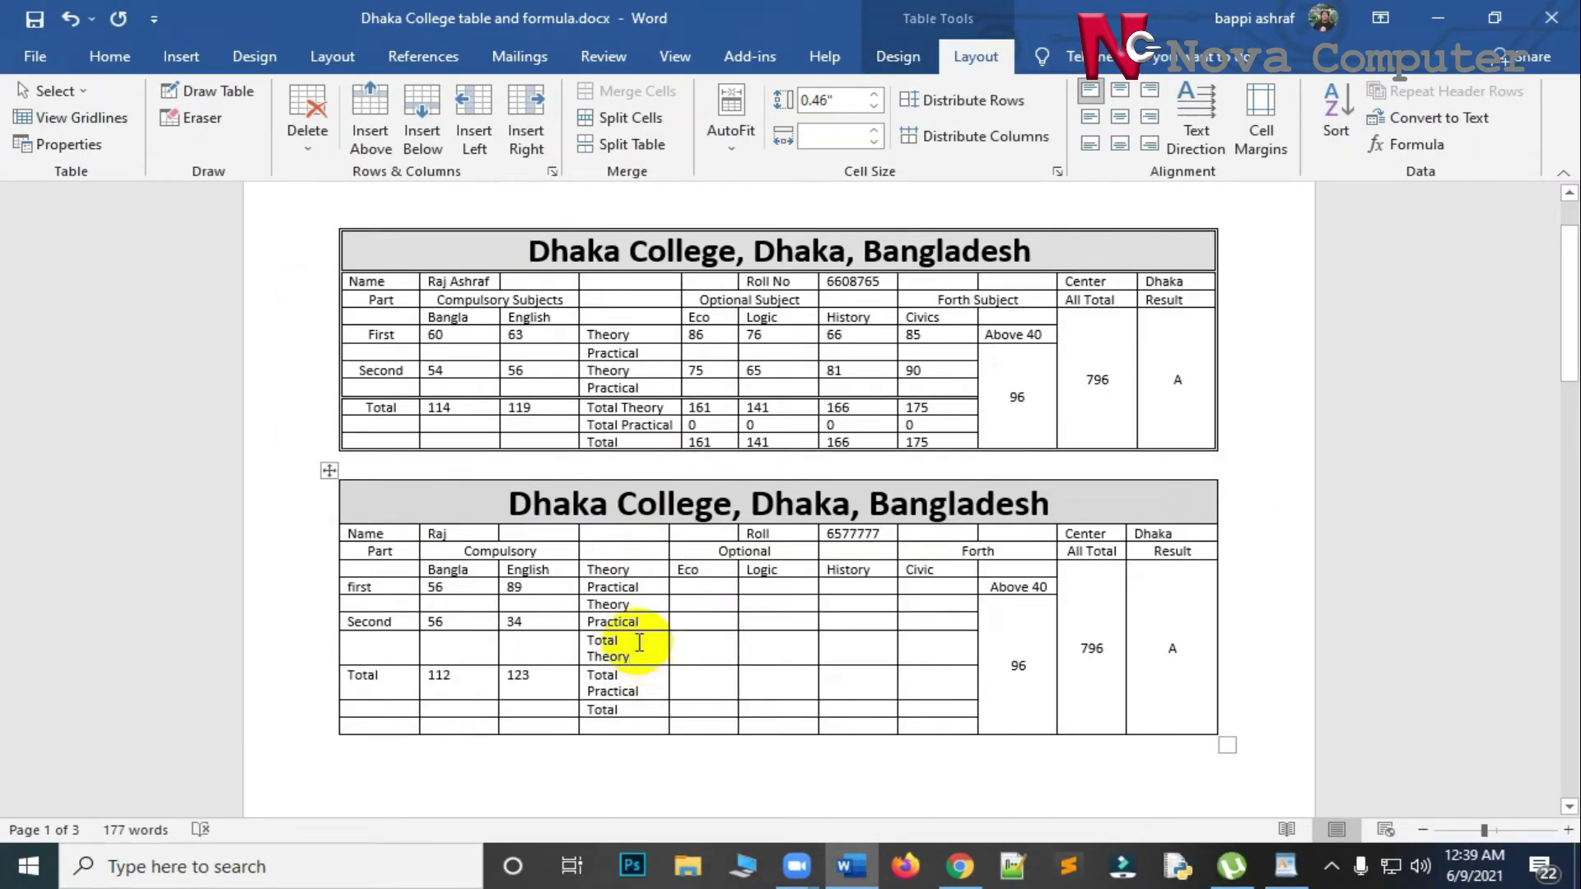
Widen the Theory column so the Total Theory label fits on one line.
key("Delete")
key("Delete")
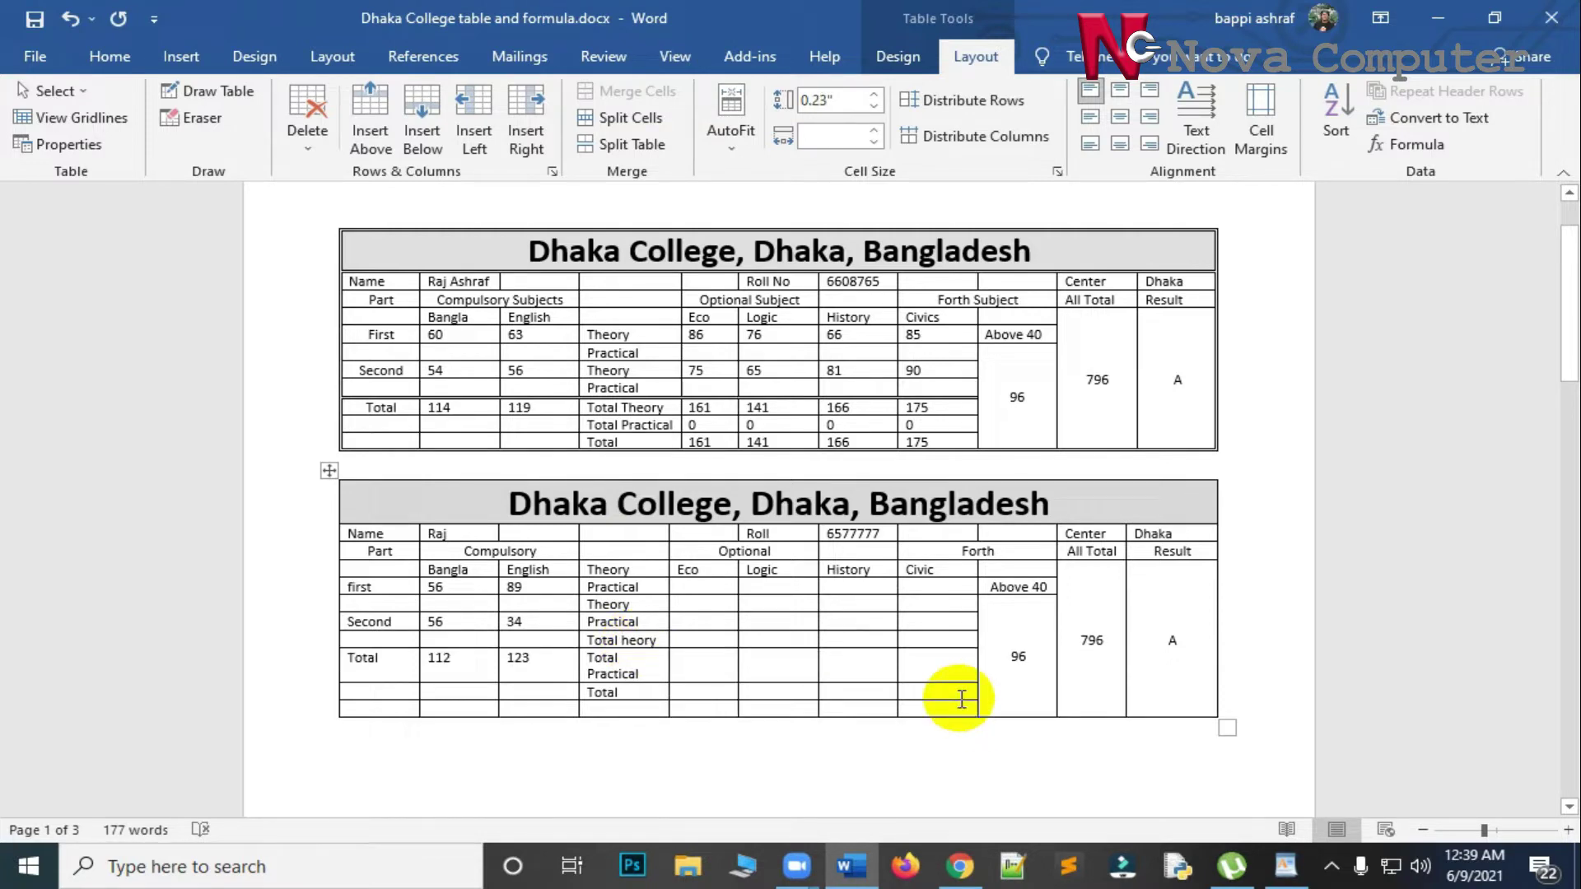
key("ctrl+z")
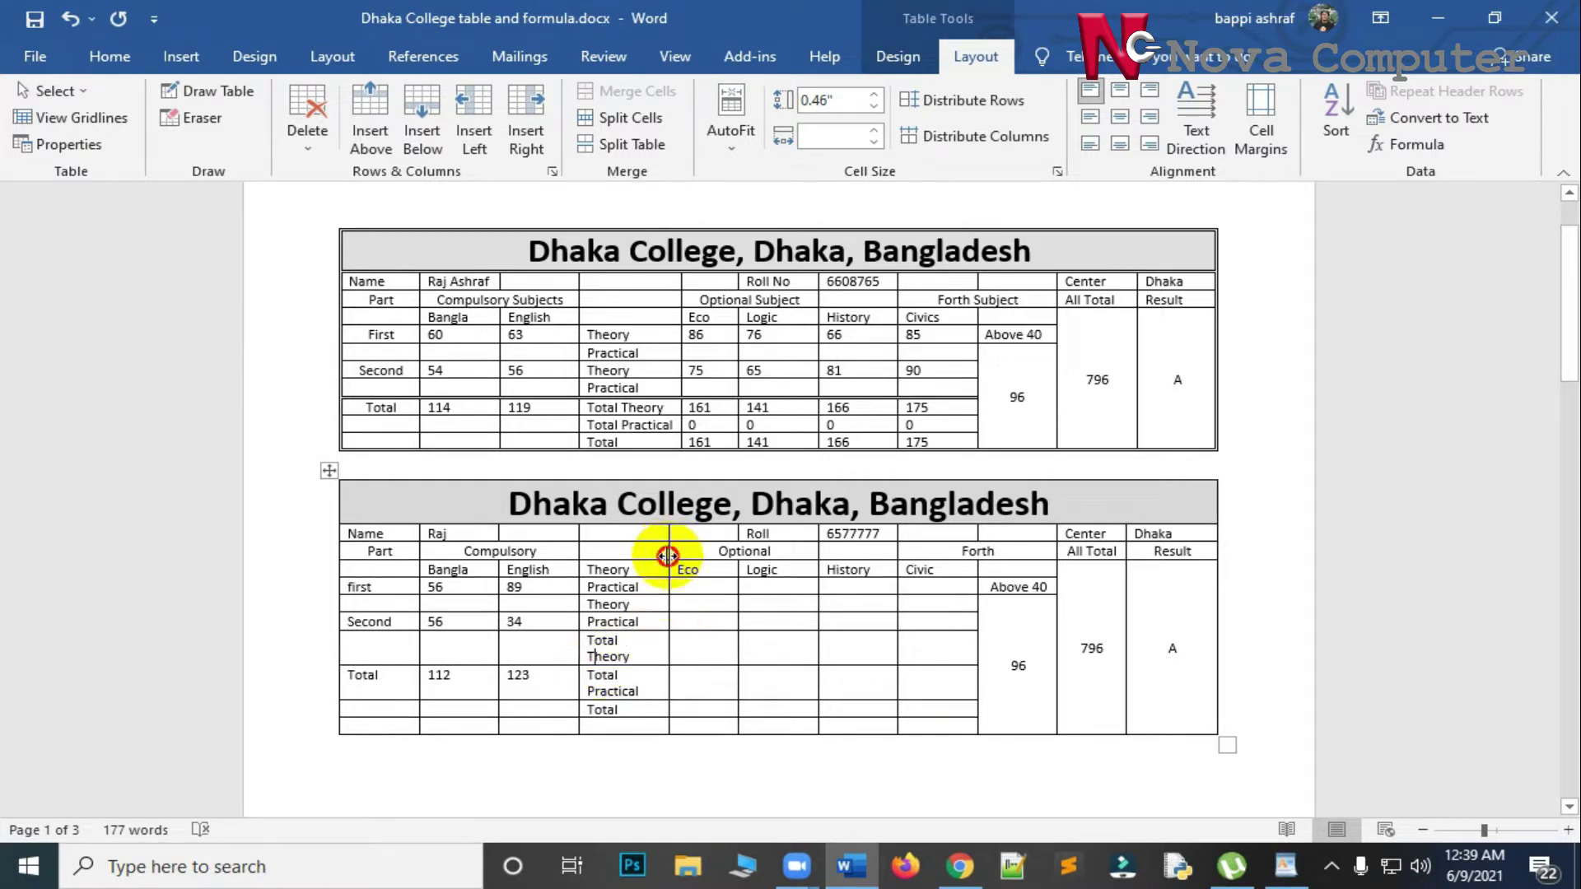
left_click_drag(667, 556, 685, 559)
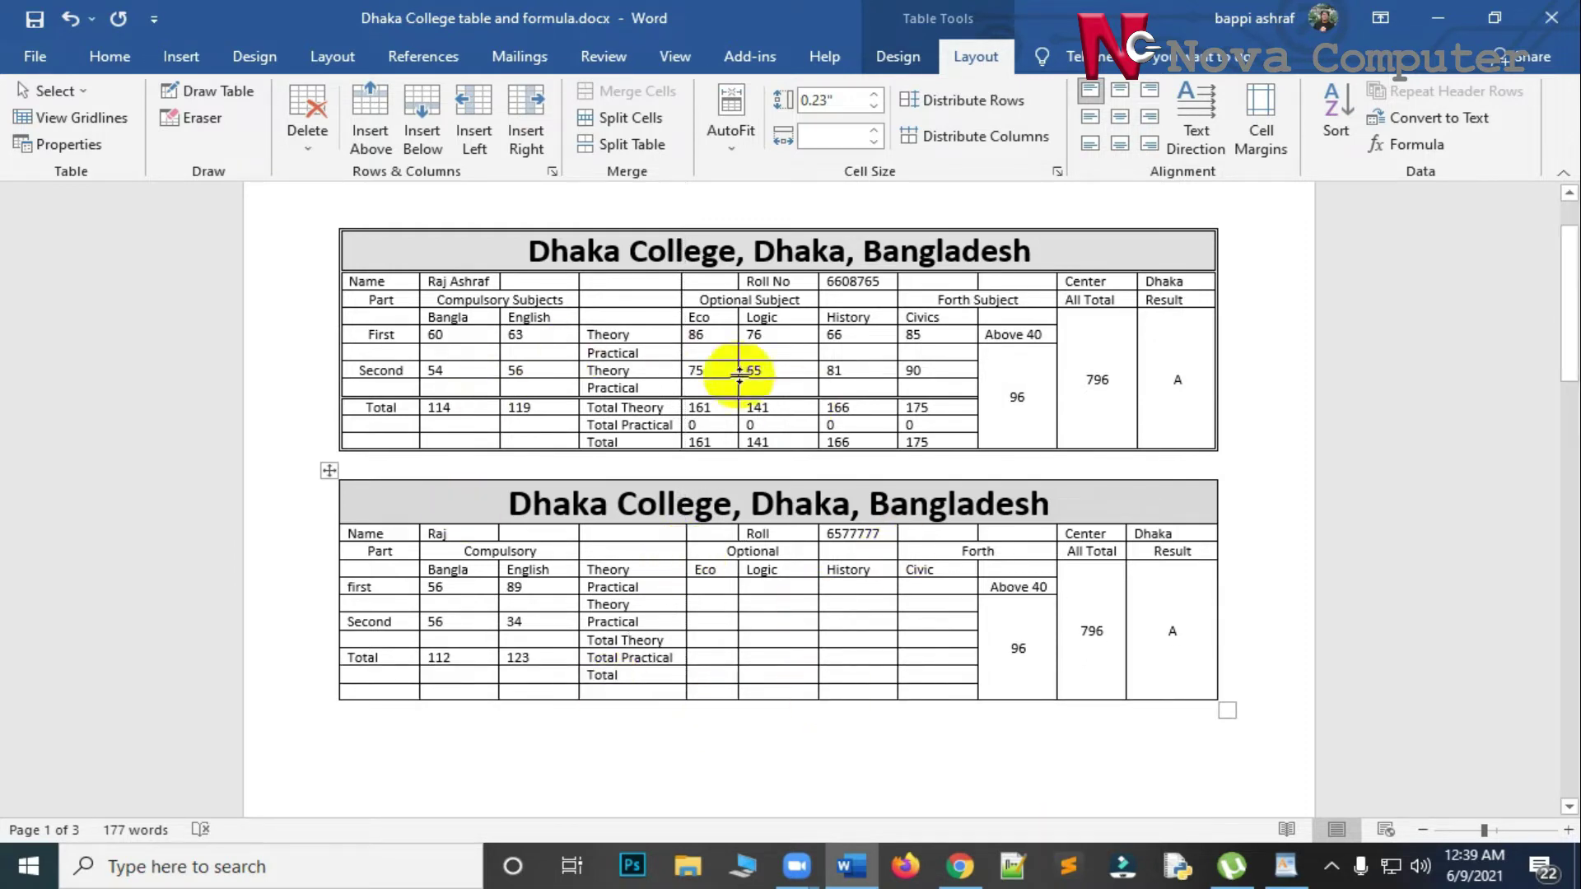
left_click(717, 586)
type("78")
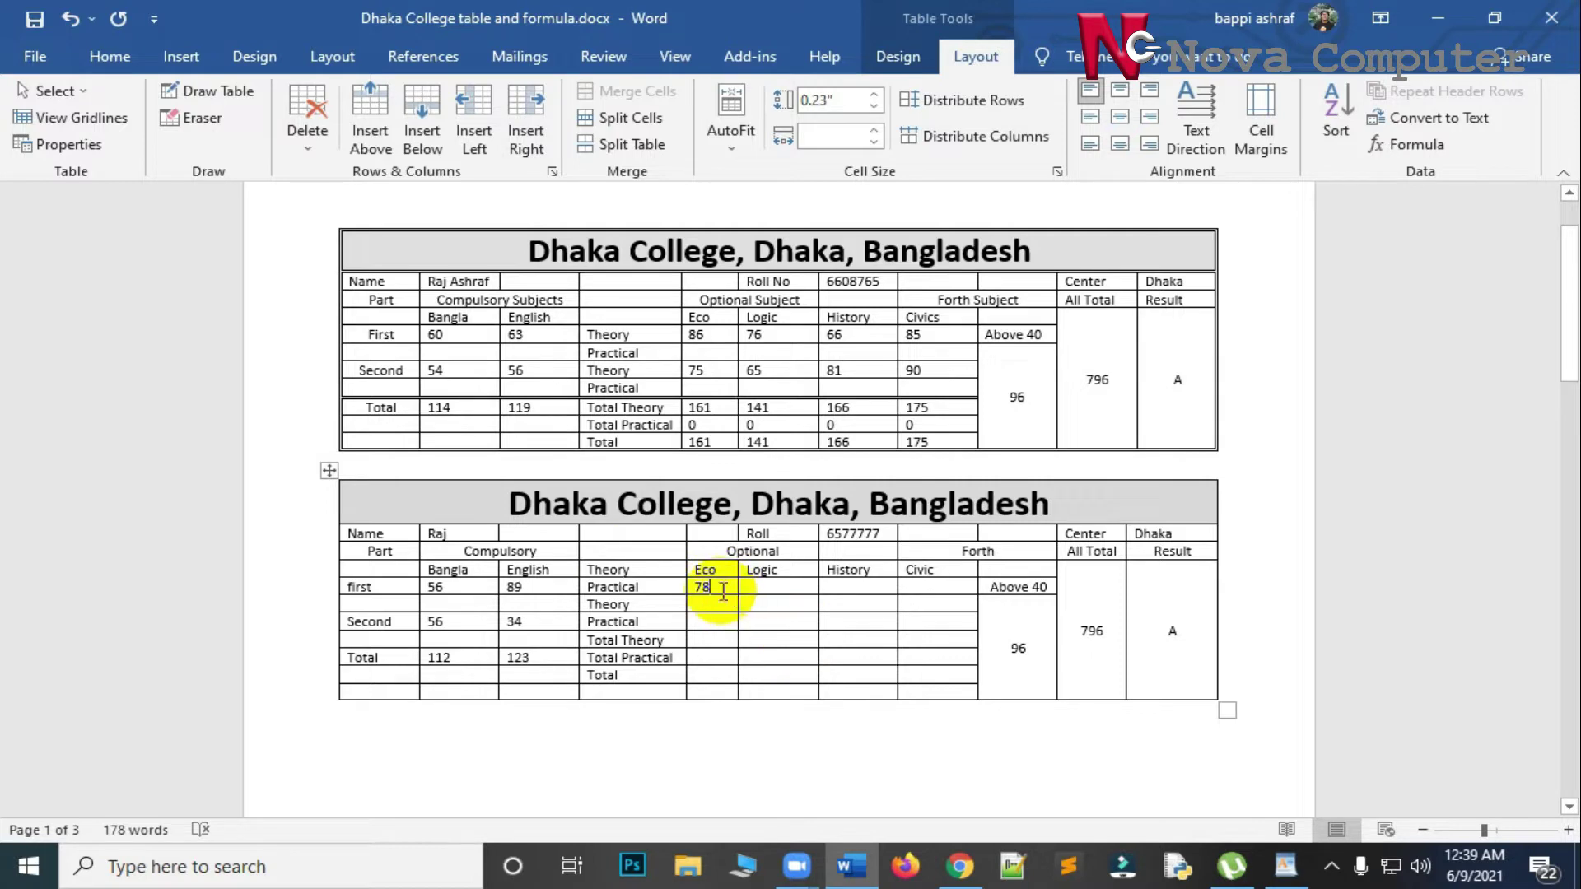
key("BackSpace")
key("BackSpace")
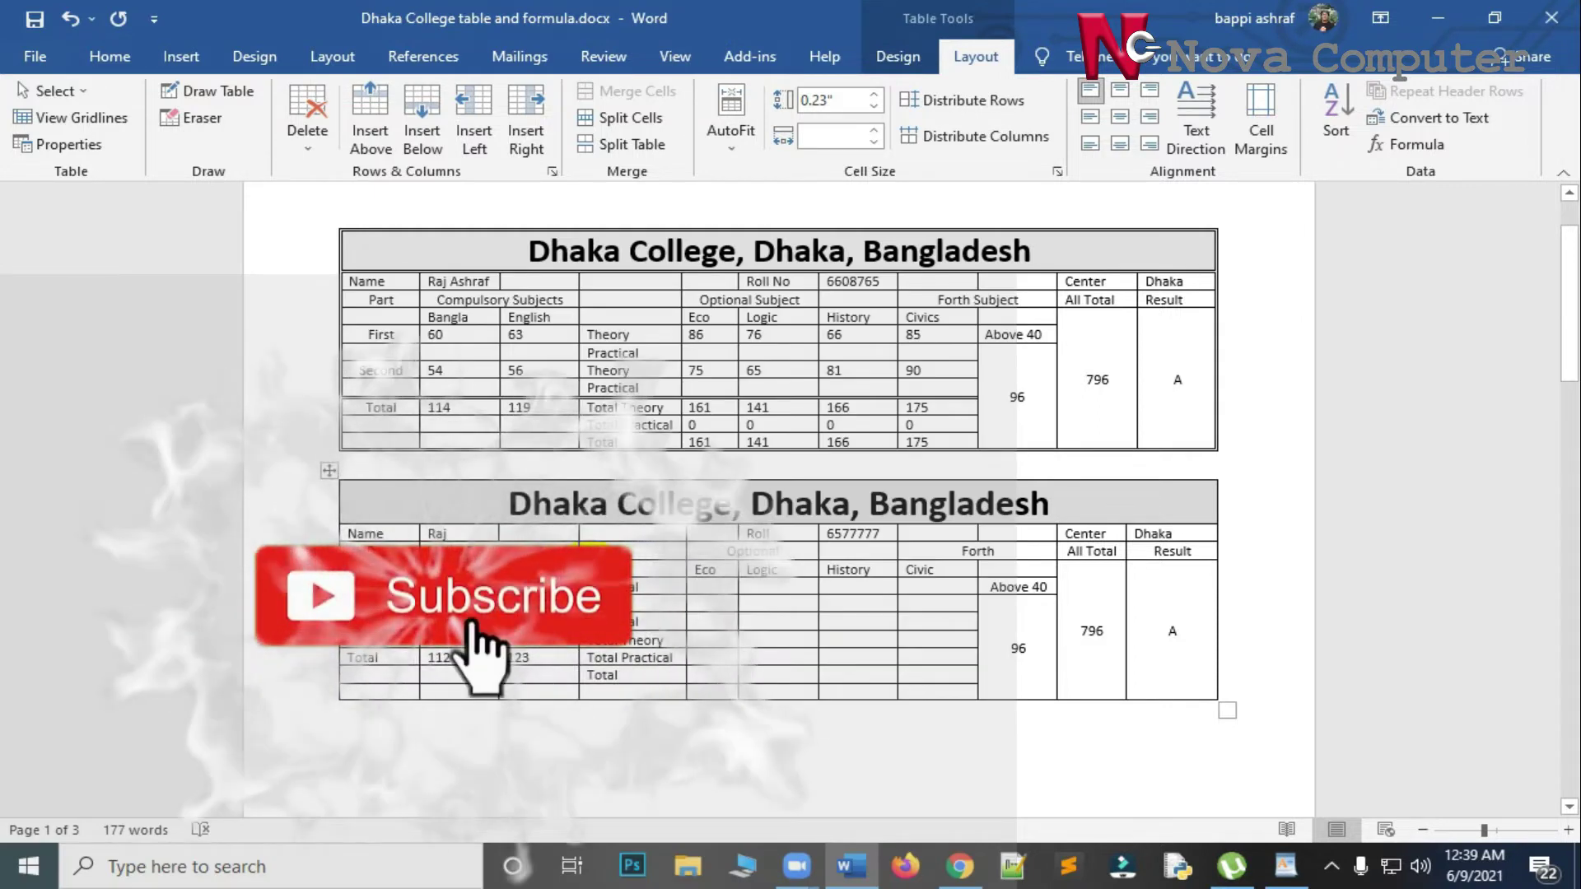
Move the Theory, Practical and Total labels down one row into the cells beside 89.
left_click_drag(633, 642, 634, 675)
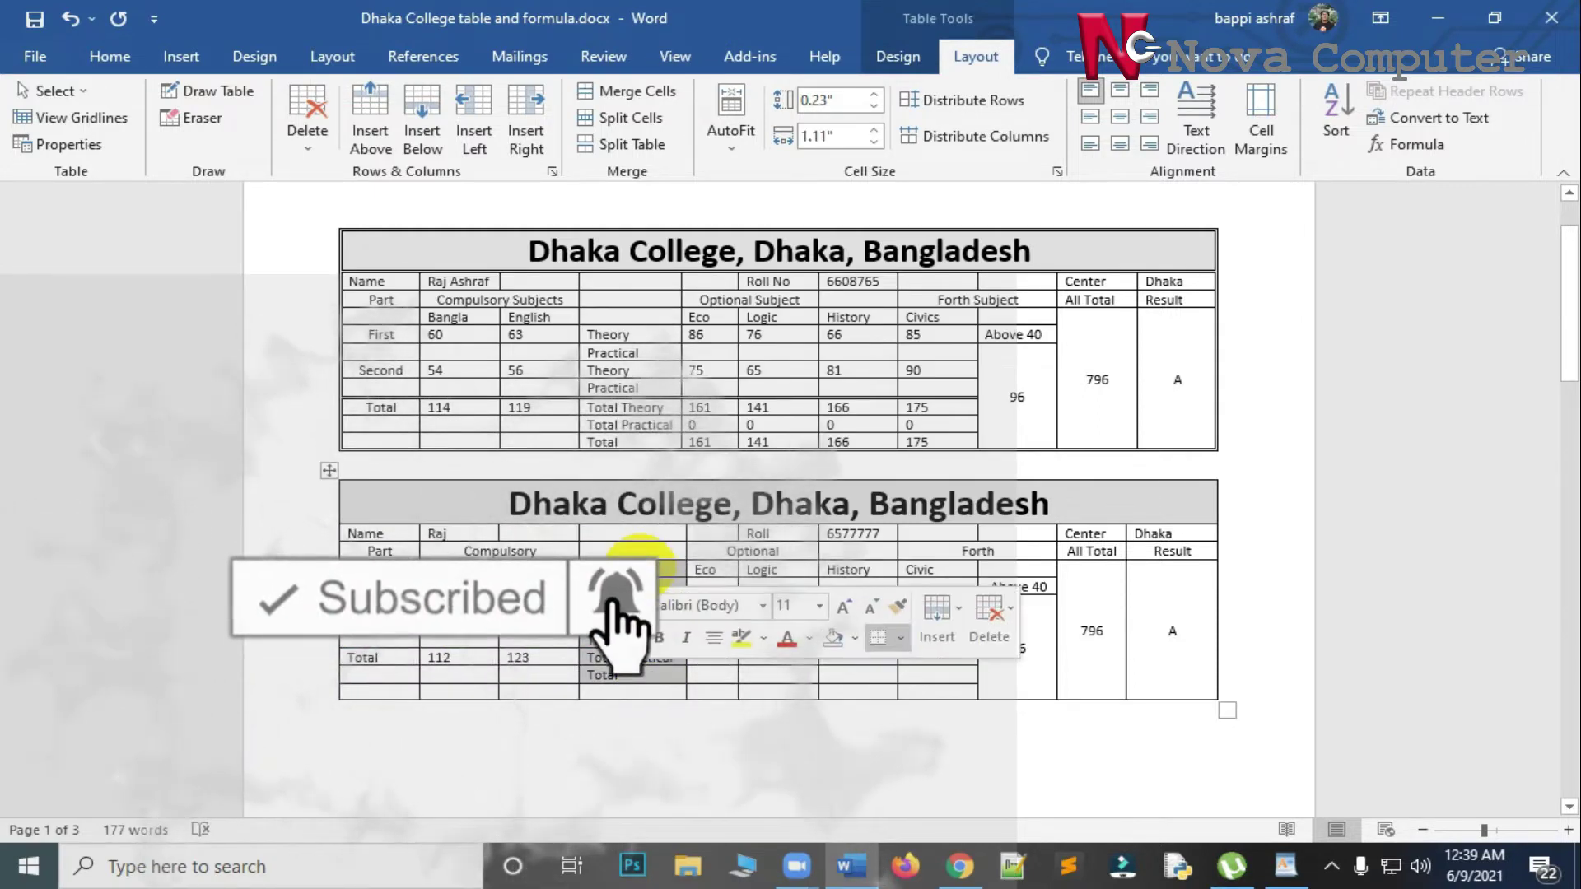
right_click(638, 560)
left_click(758, 261)
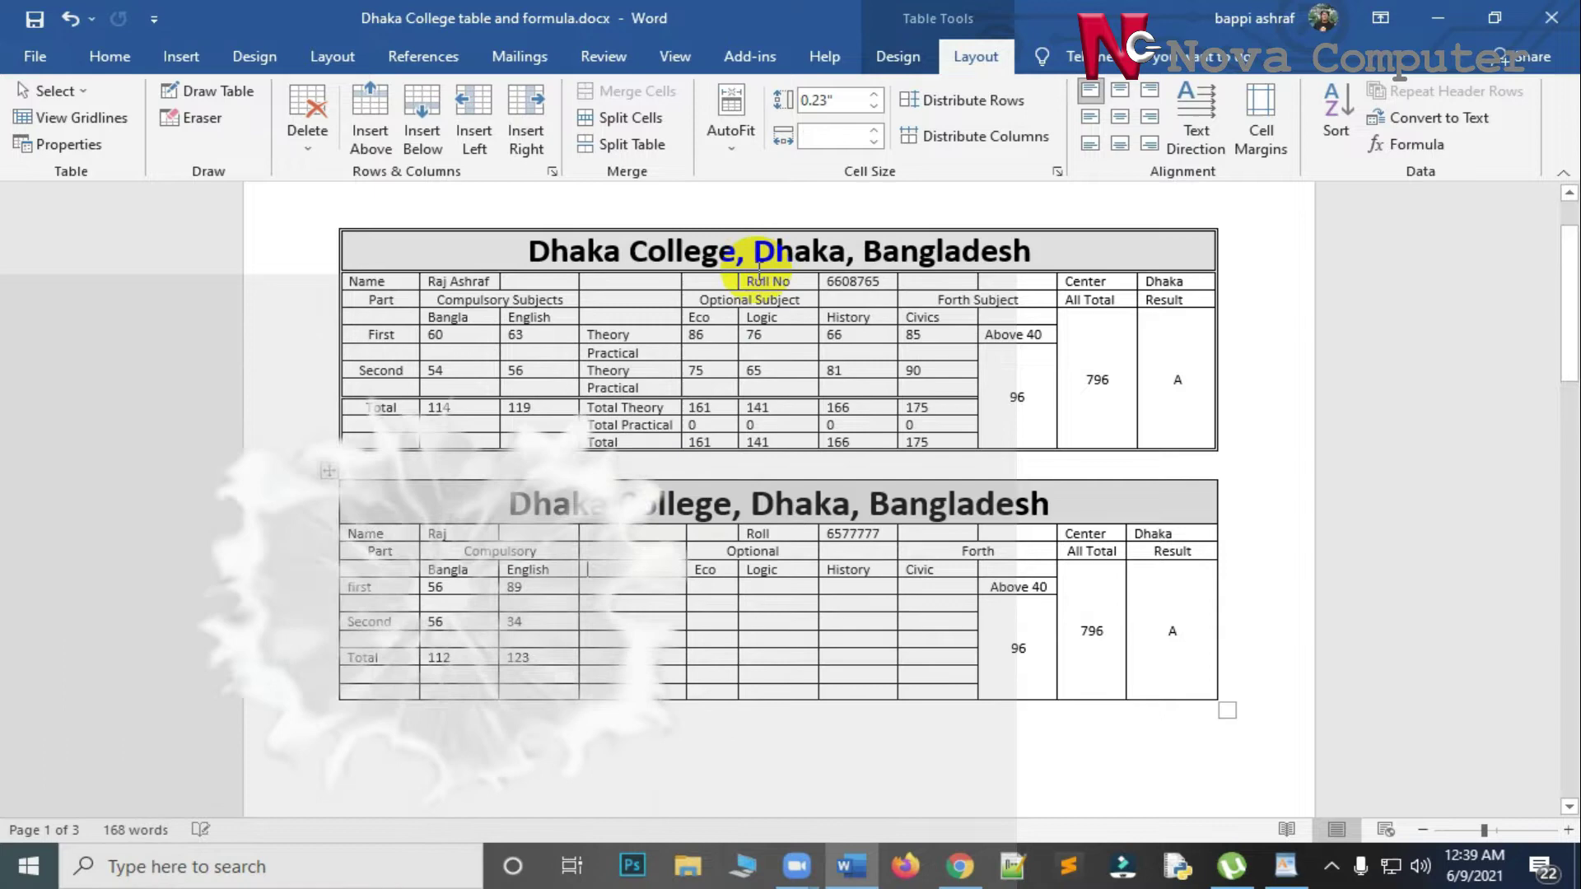
left_click(623, 587)
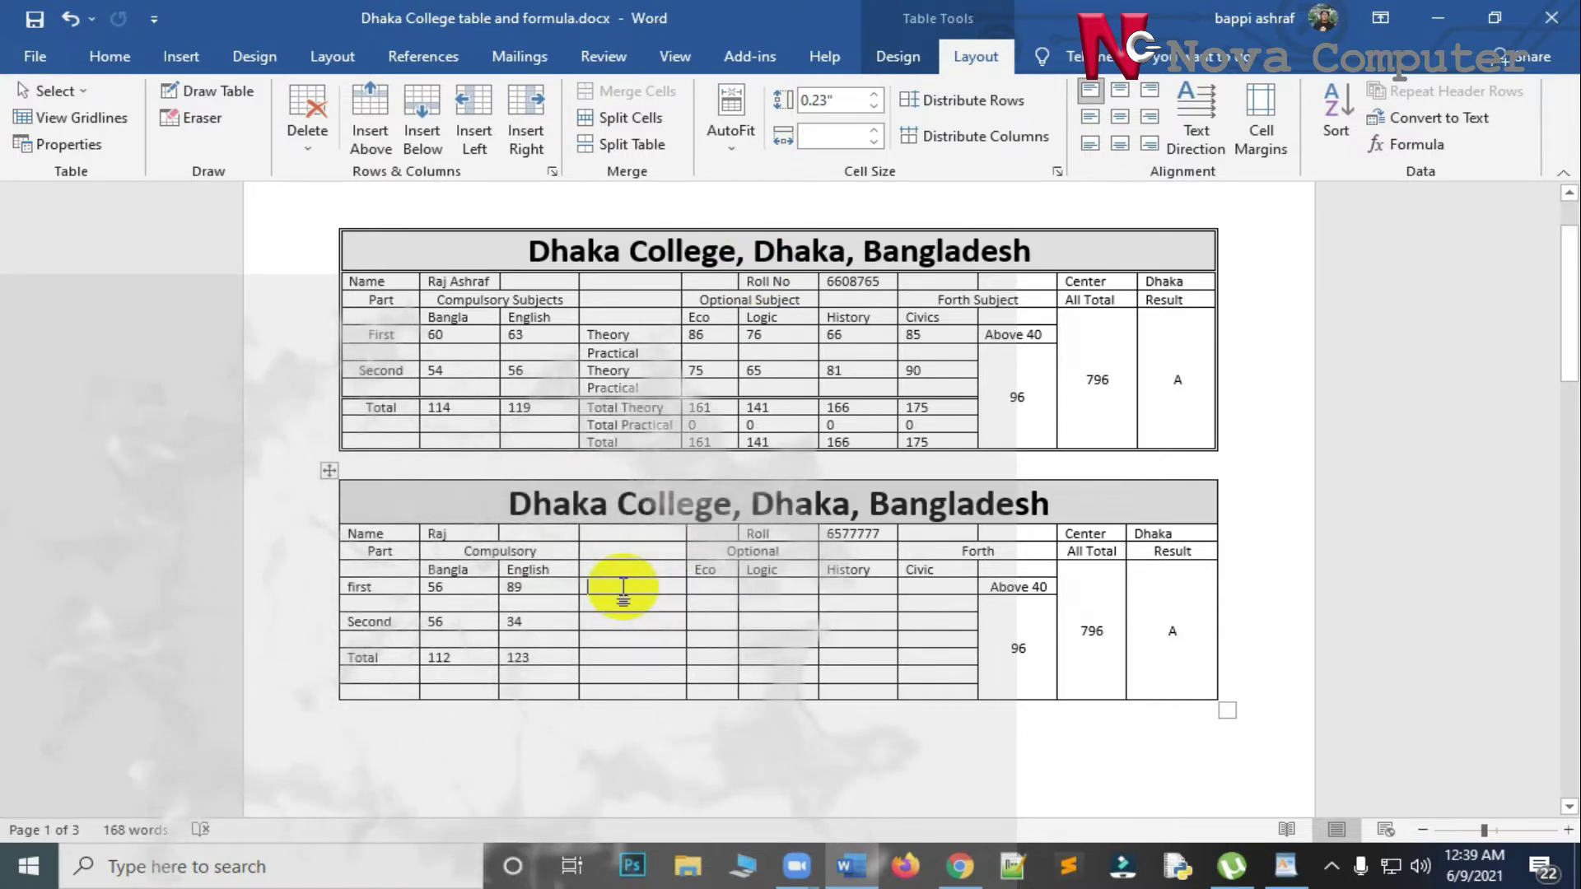
type("Theory Practical Theory Practical Total Theory Total Practical Total")
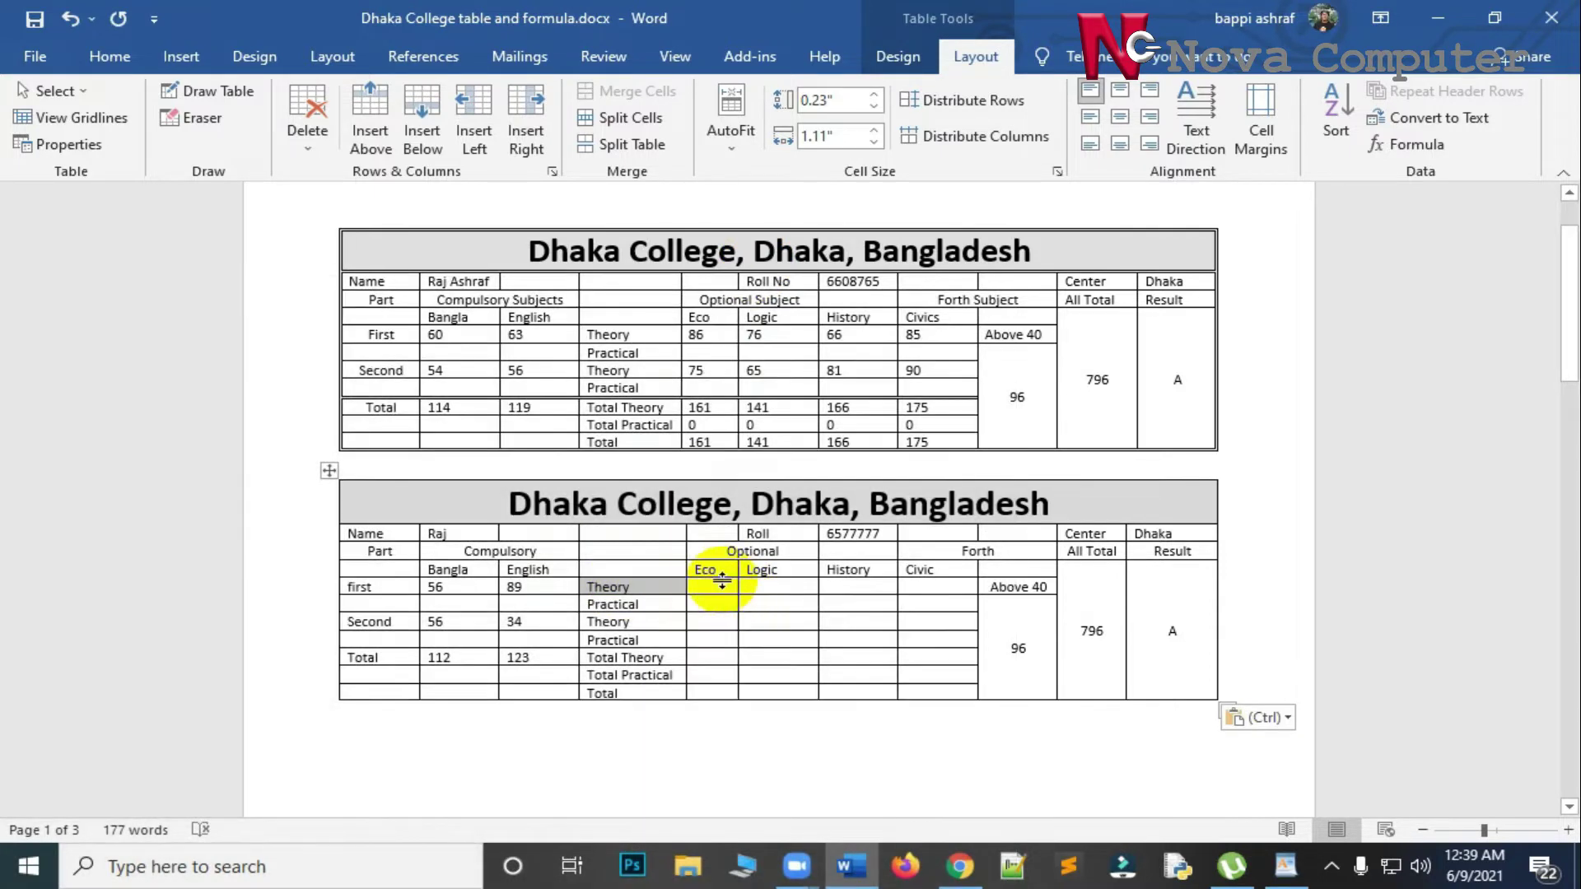
left_click(715, 589)
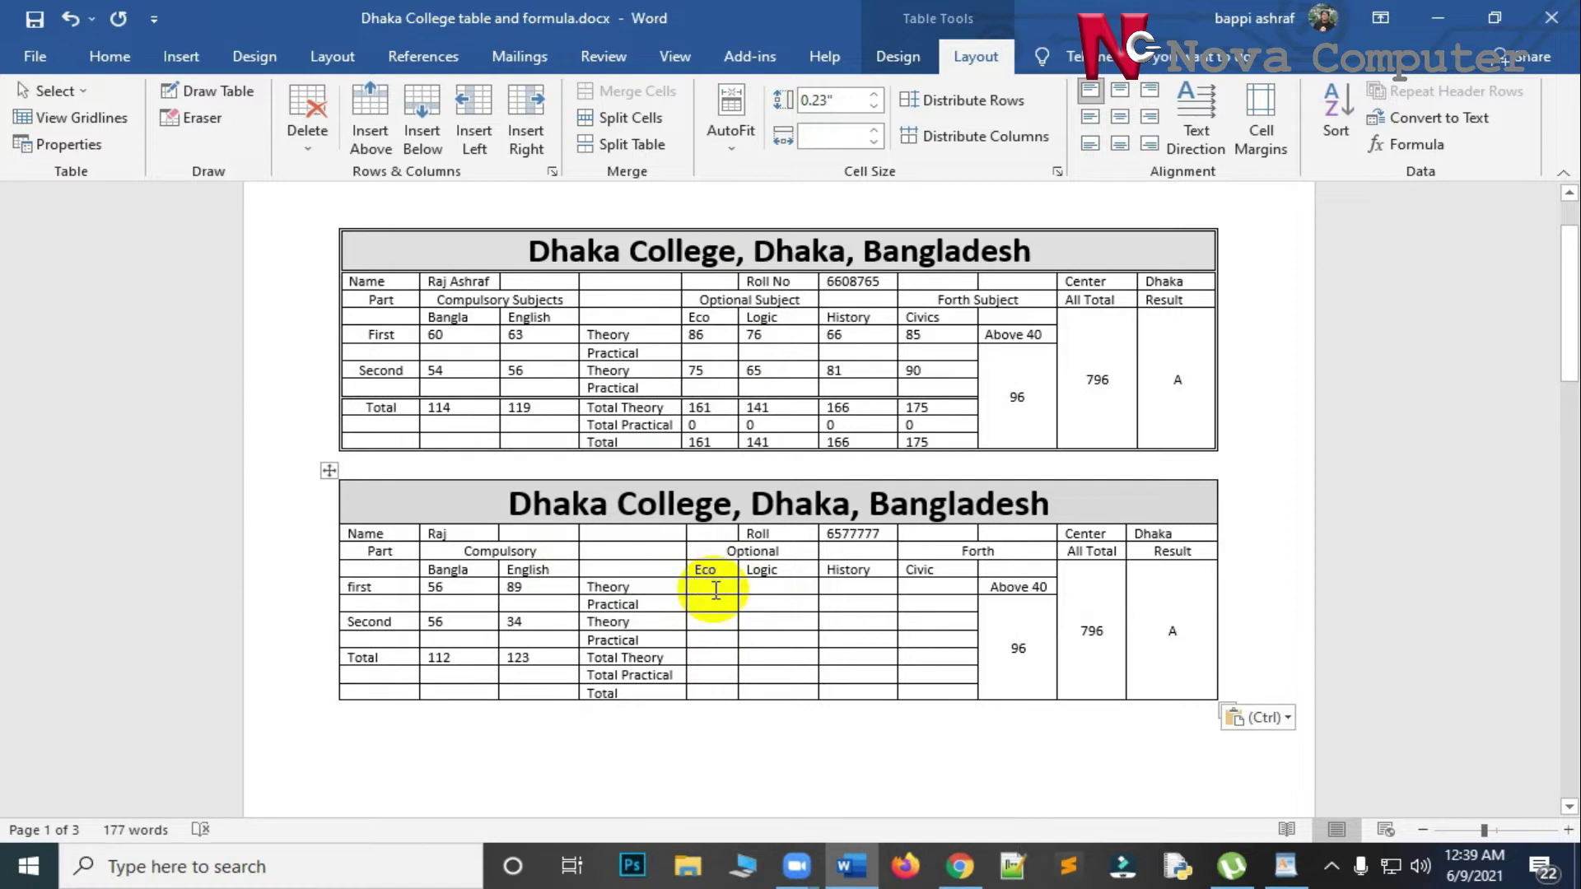
Enter the optional subject marks Eco 78/78, Logic 89/09, History 45/37 and Civic 67/56.
type("78")
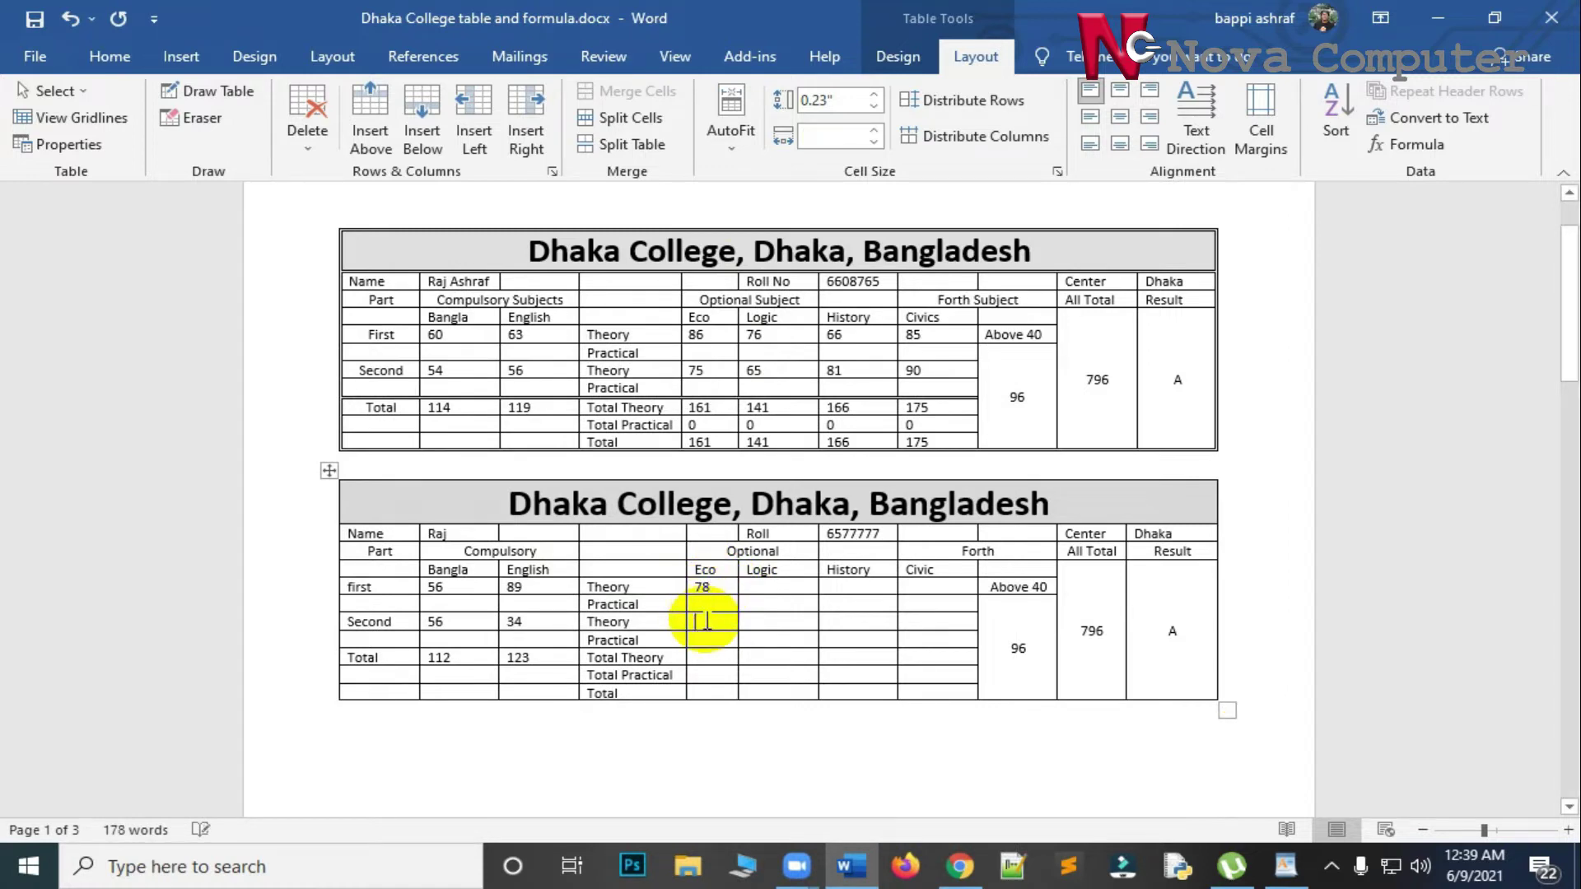
type("78")
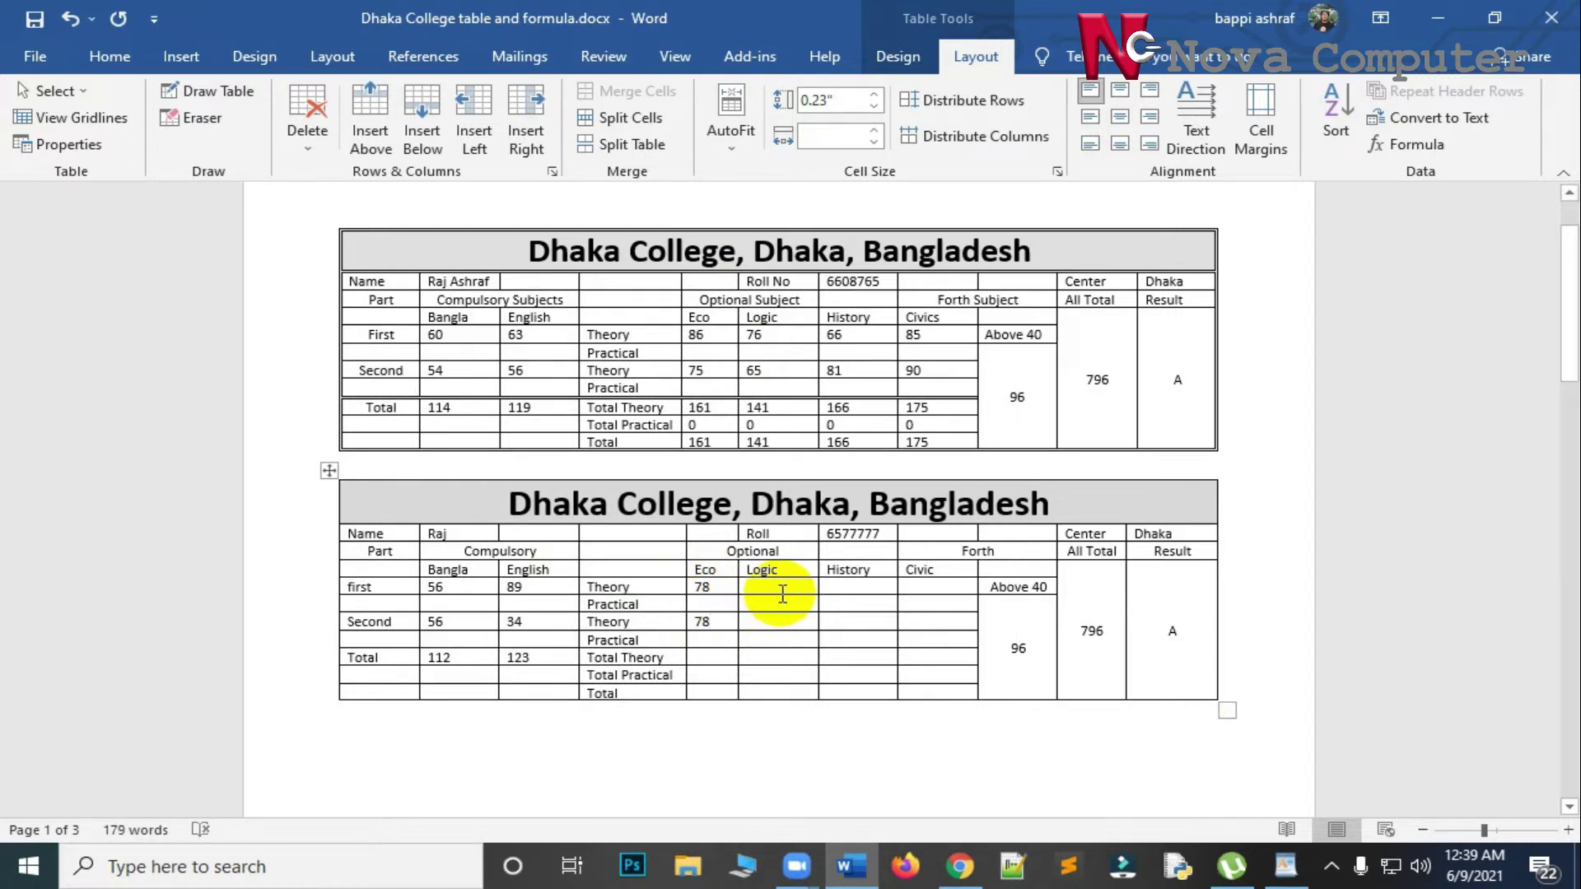
type("89")
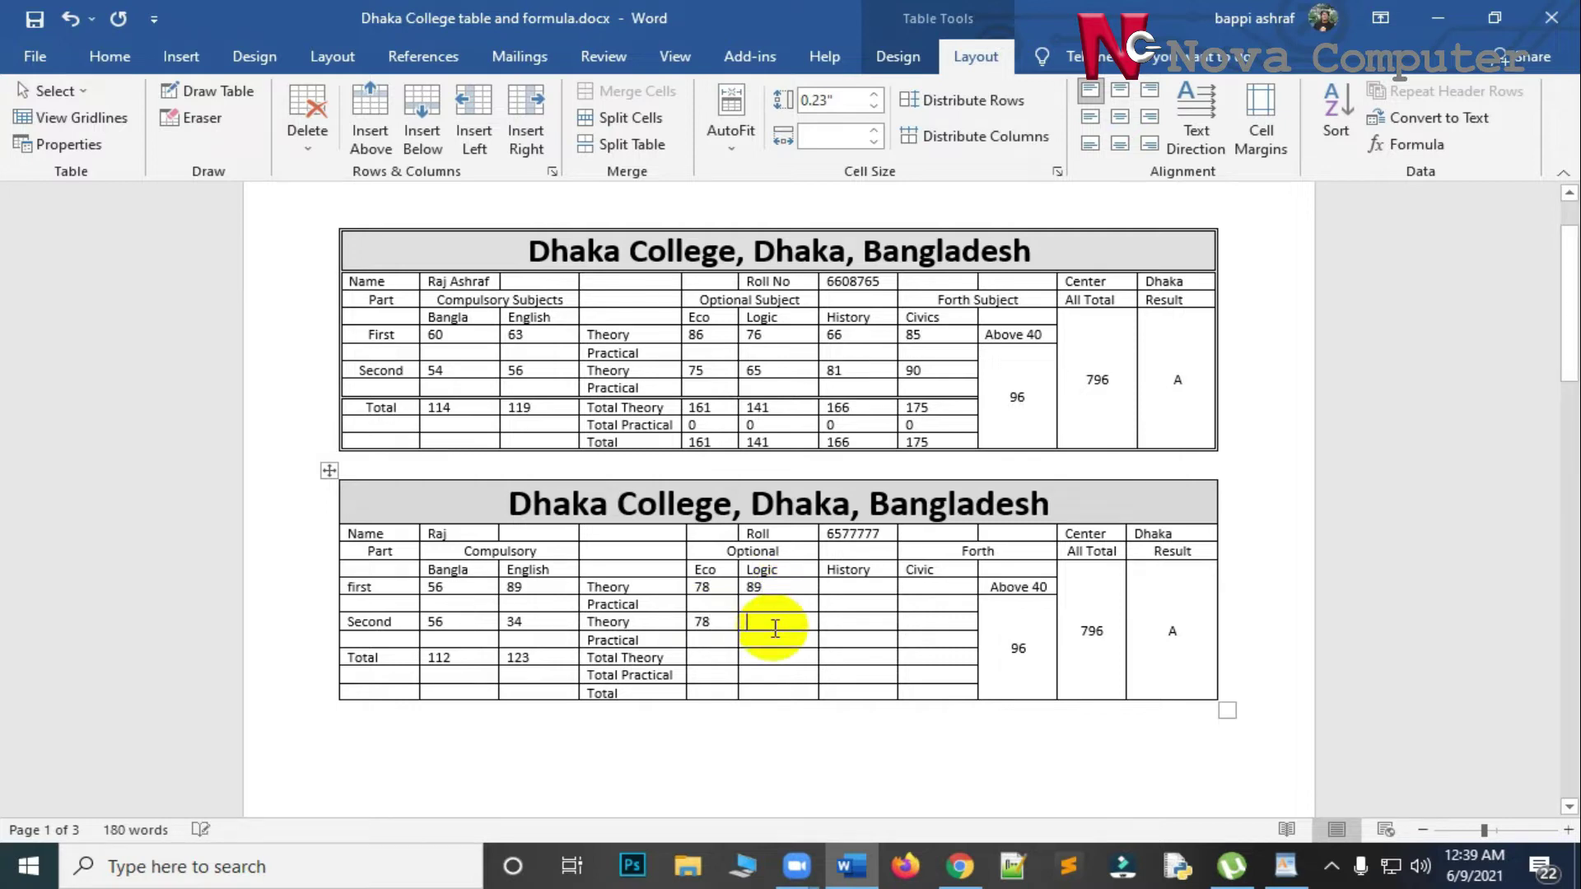
type("9")
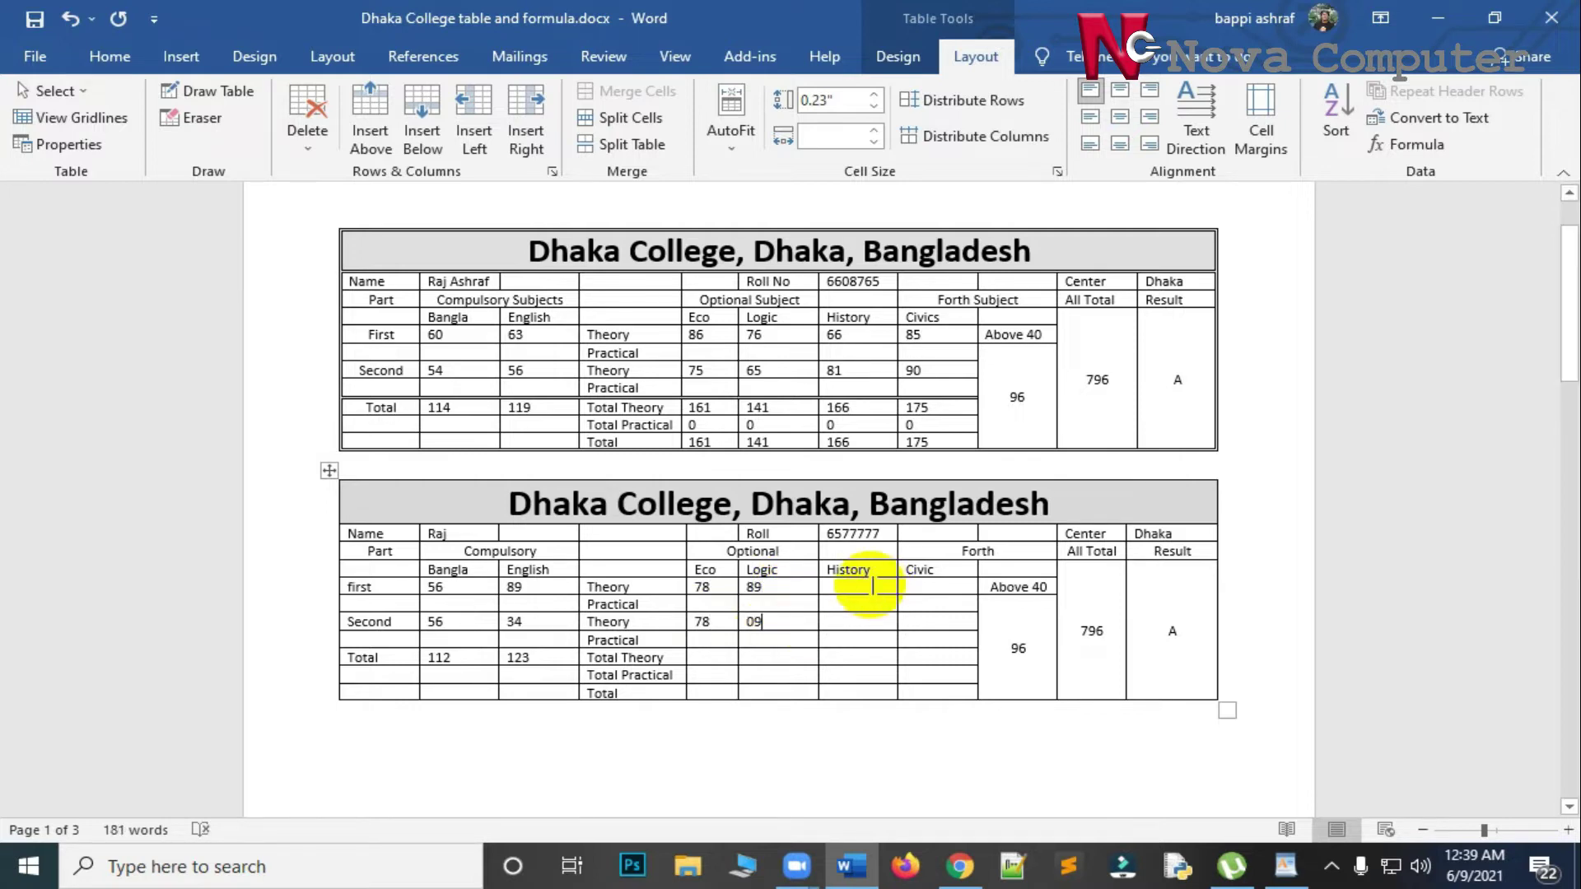
type("45")
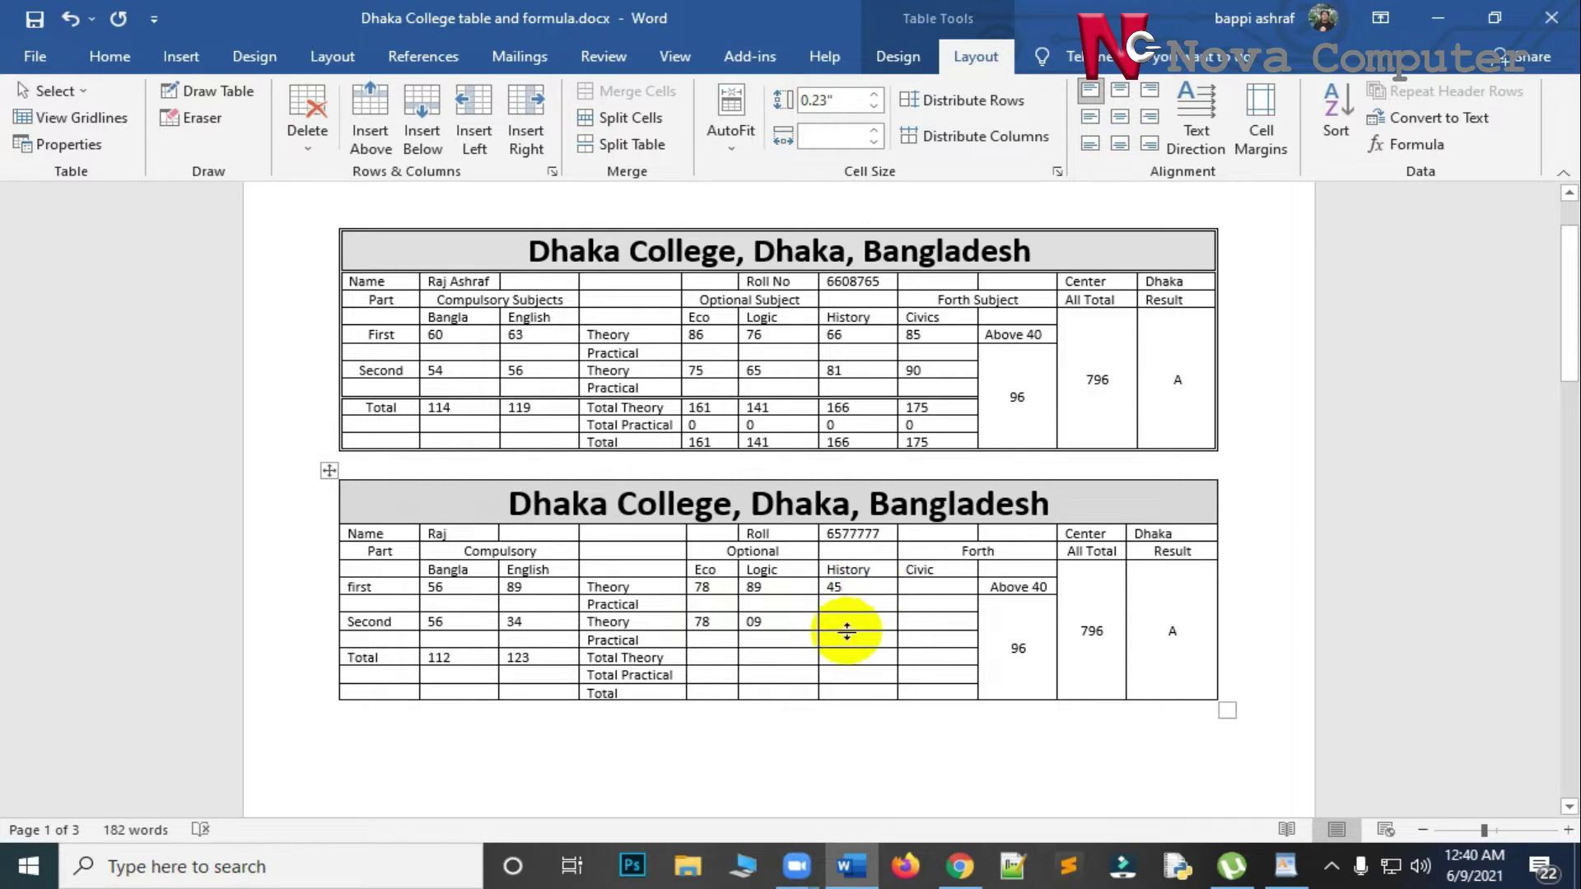
type("37")
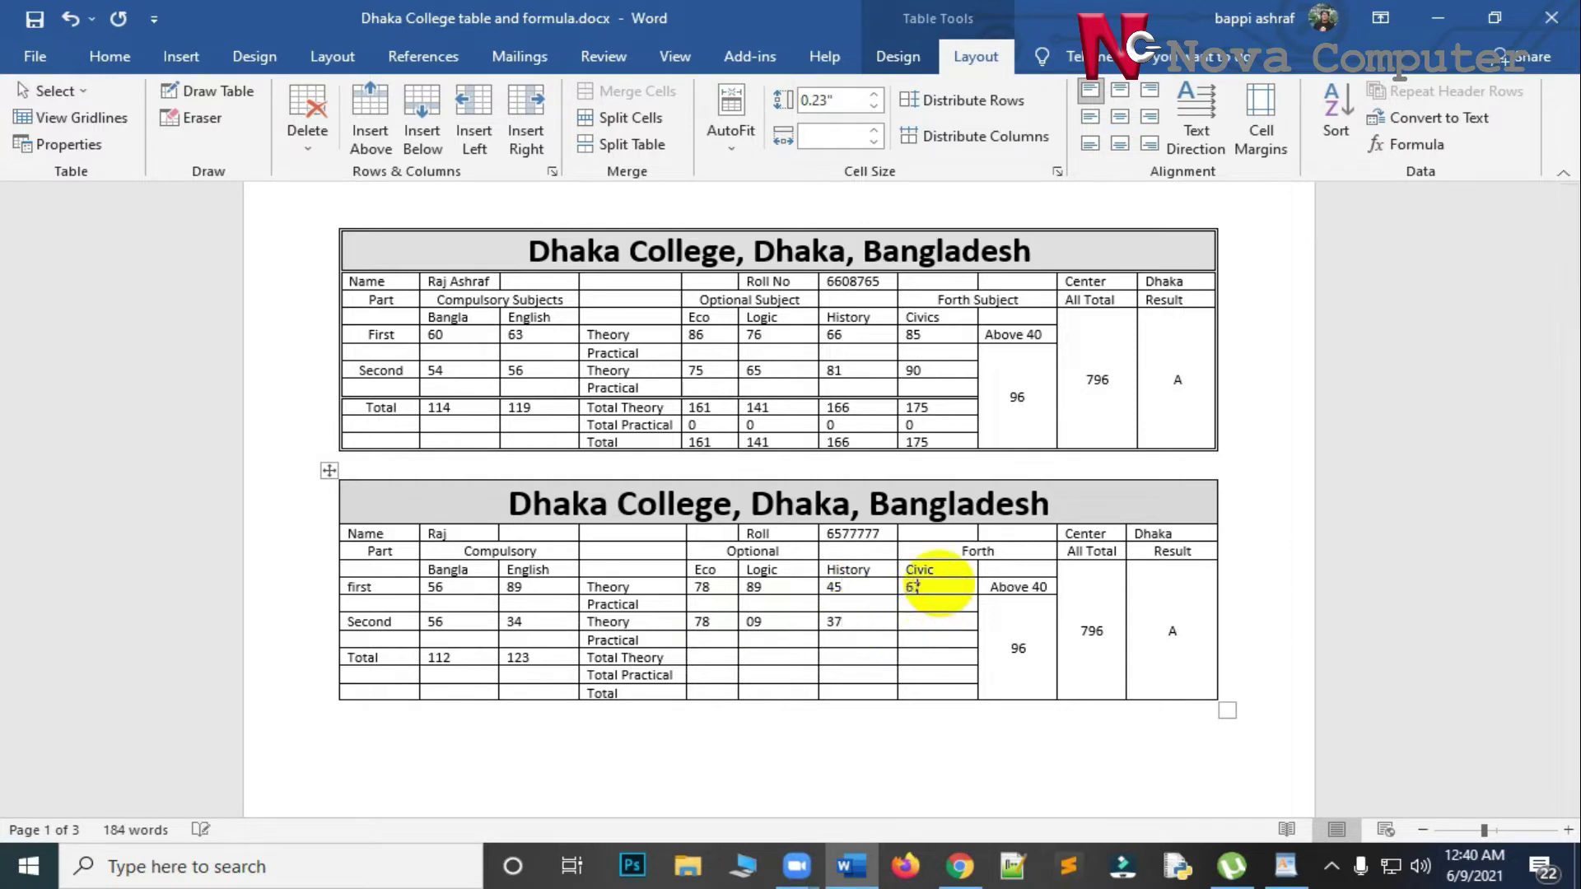
type("67")
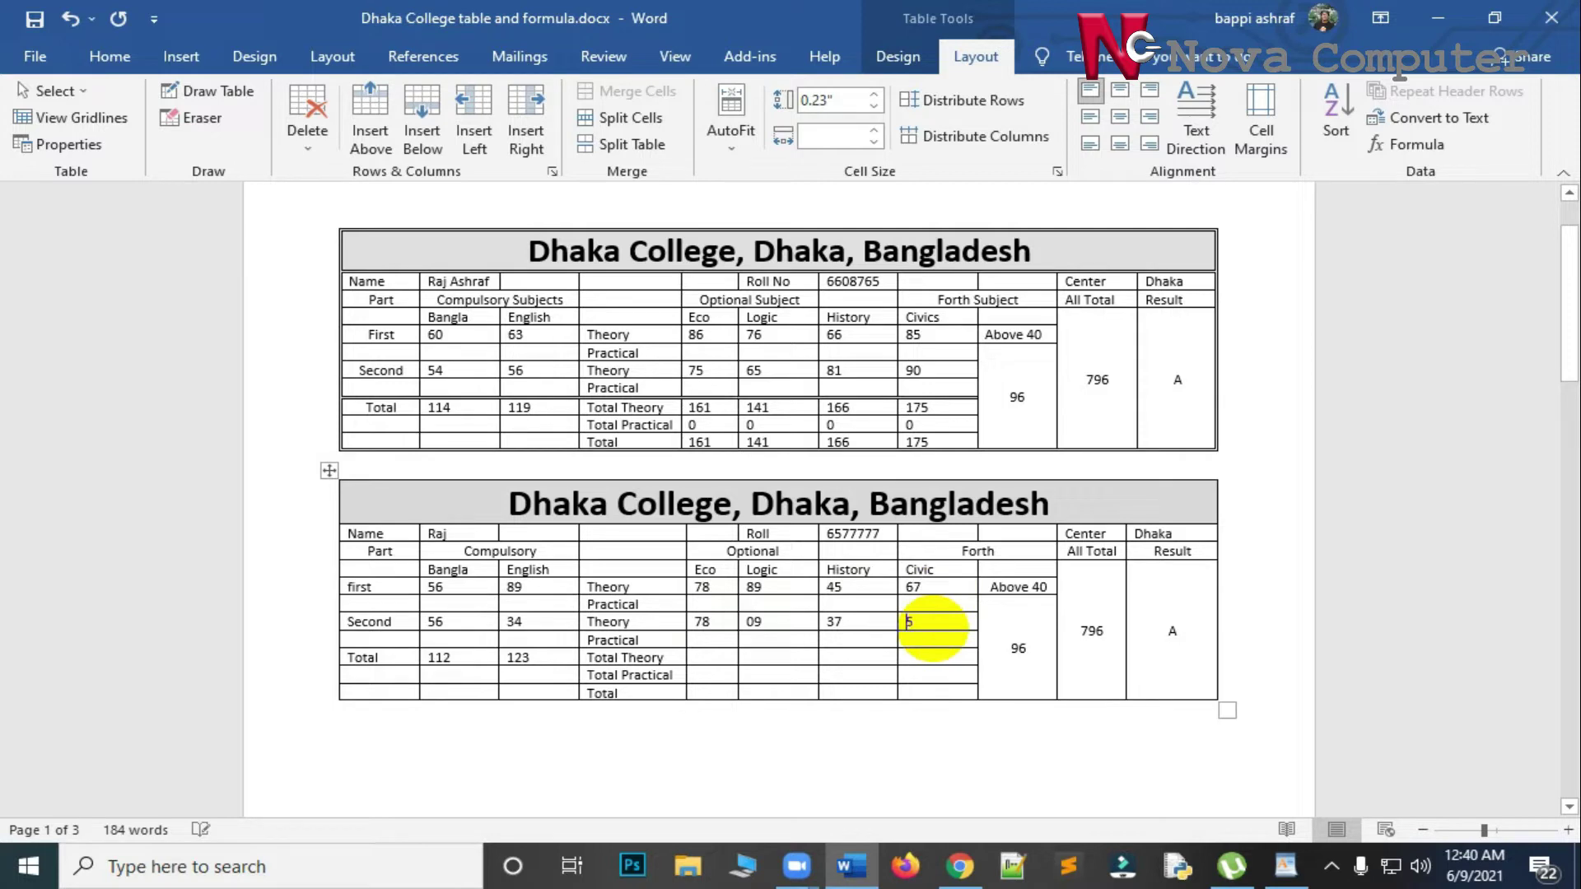
type("5")
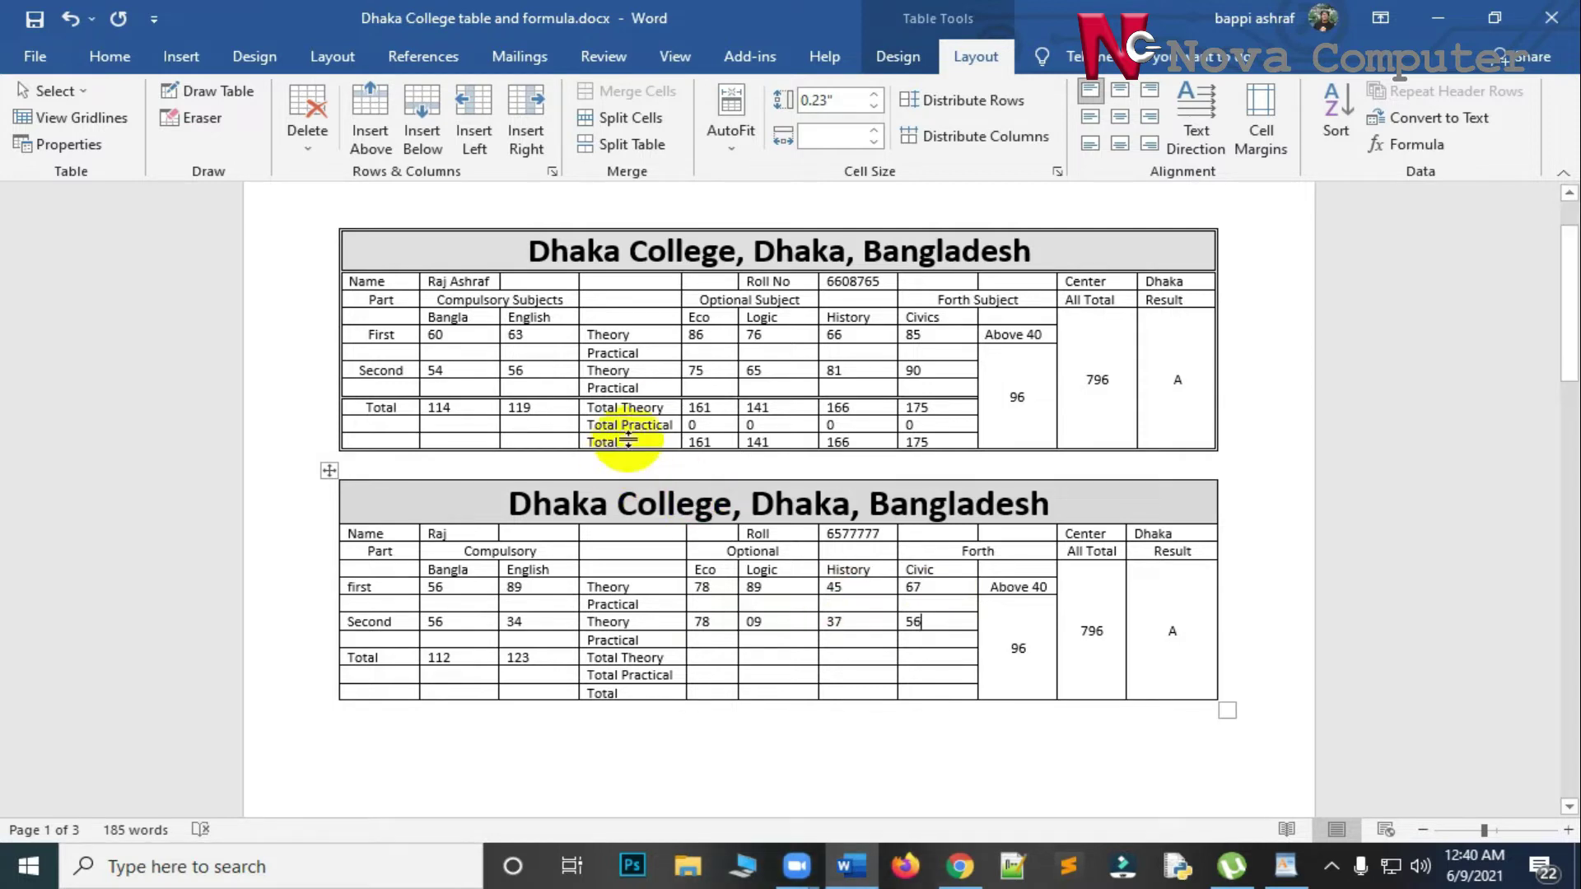
left_click(719, 656)
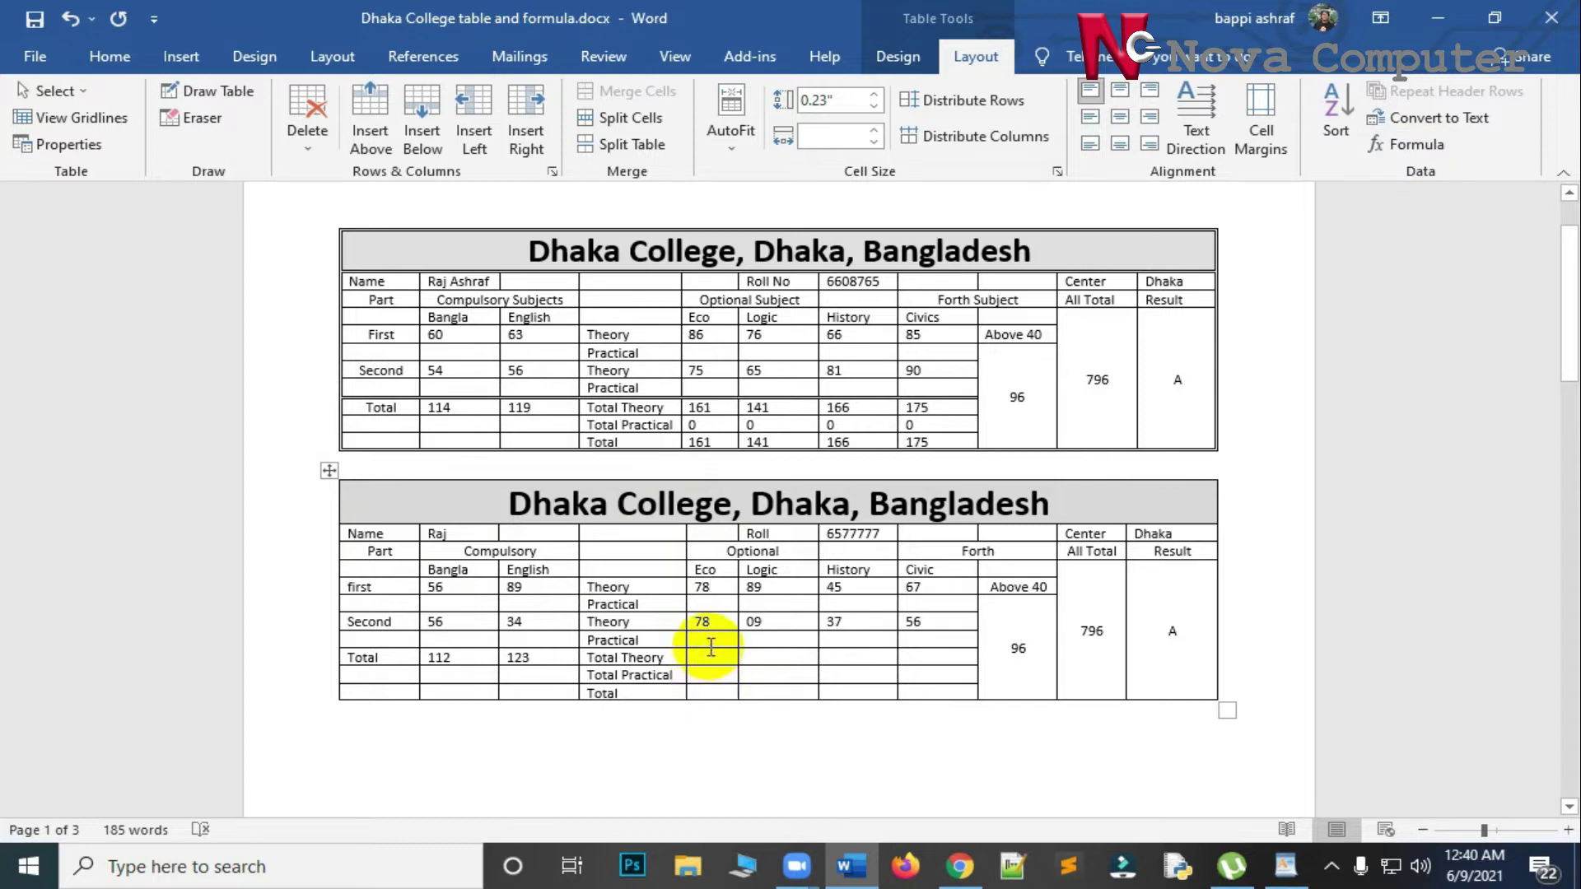
Insert =SUM(e5:e7) for Eco Total Theory (156), enter 0 for Total Practical and paste 156 as Total.
left_click(705, 655)
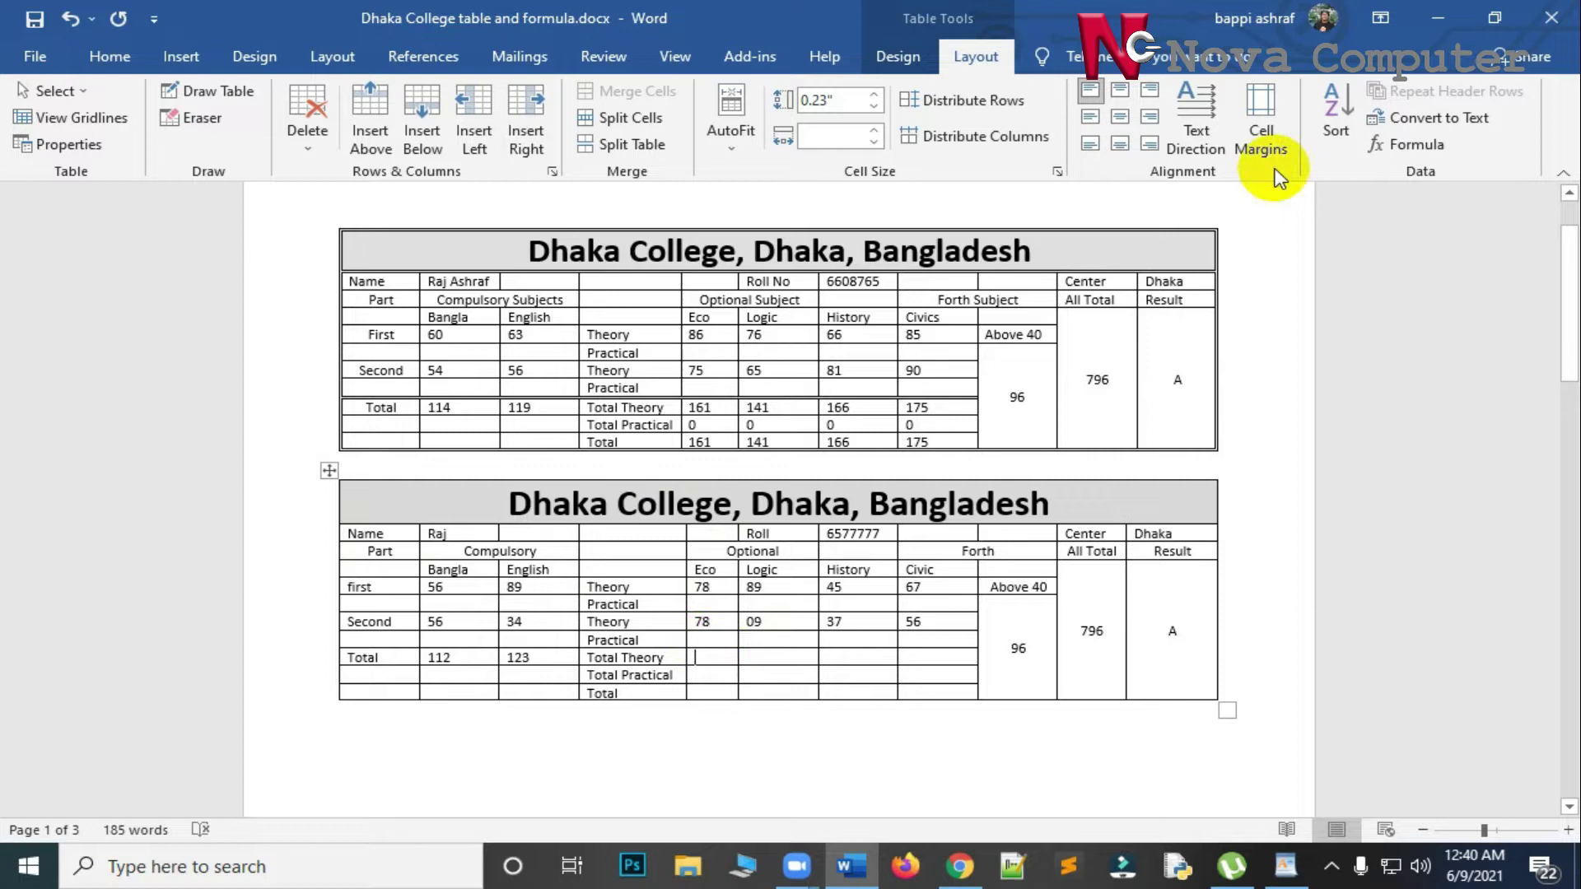
left_click(1413, 145)
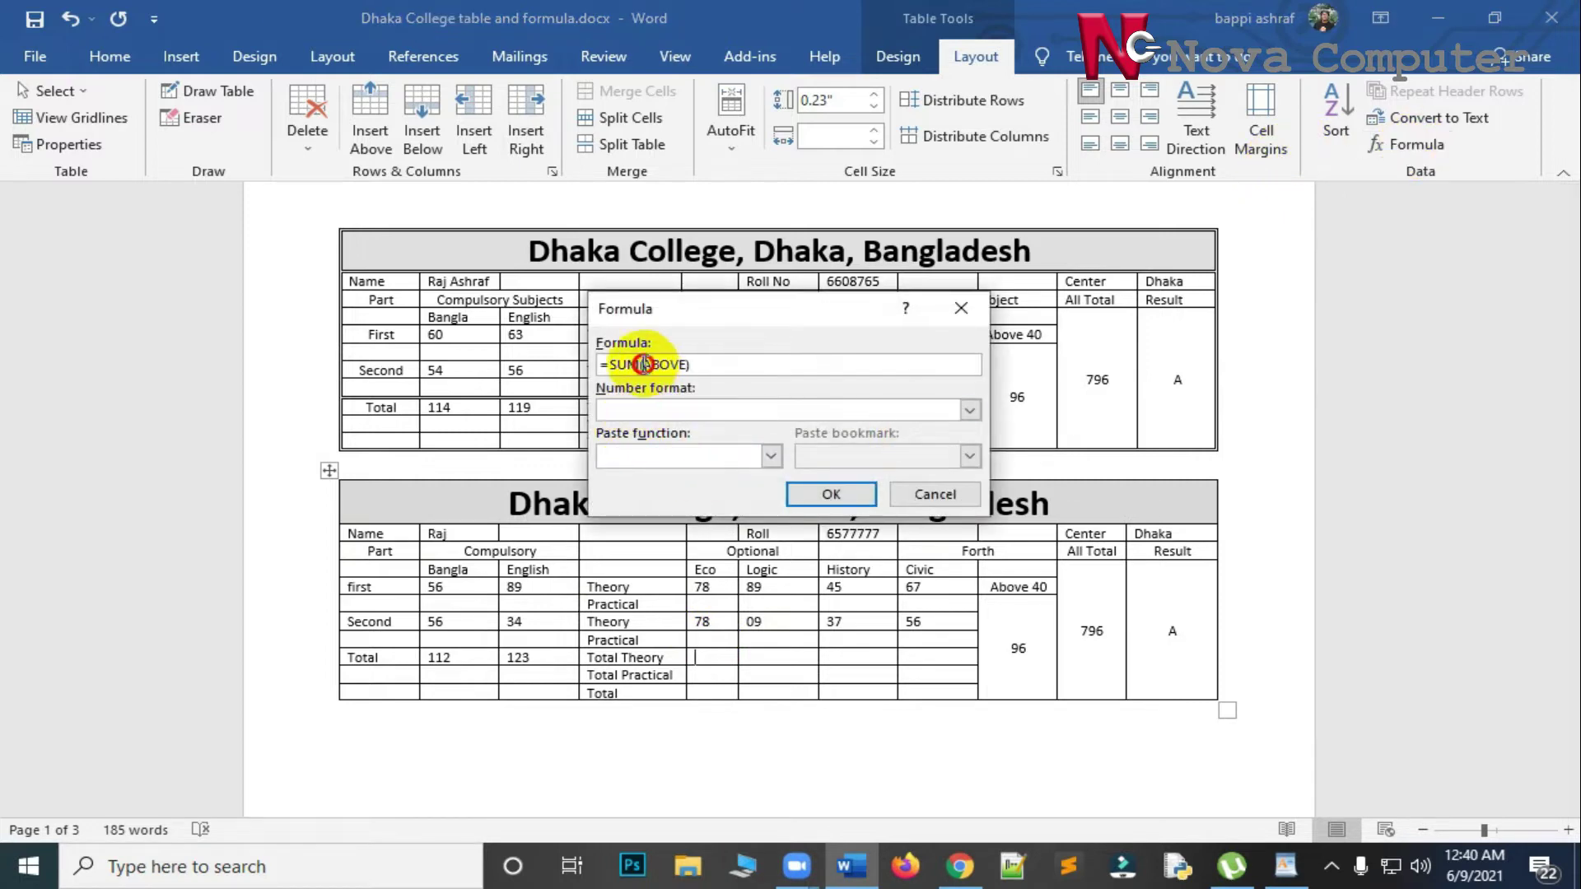
left_click_drag(643, 364, 686, 364)
type("e5:e7")
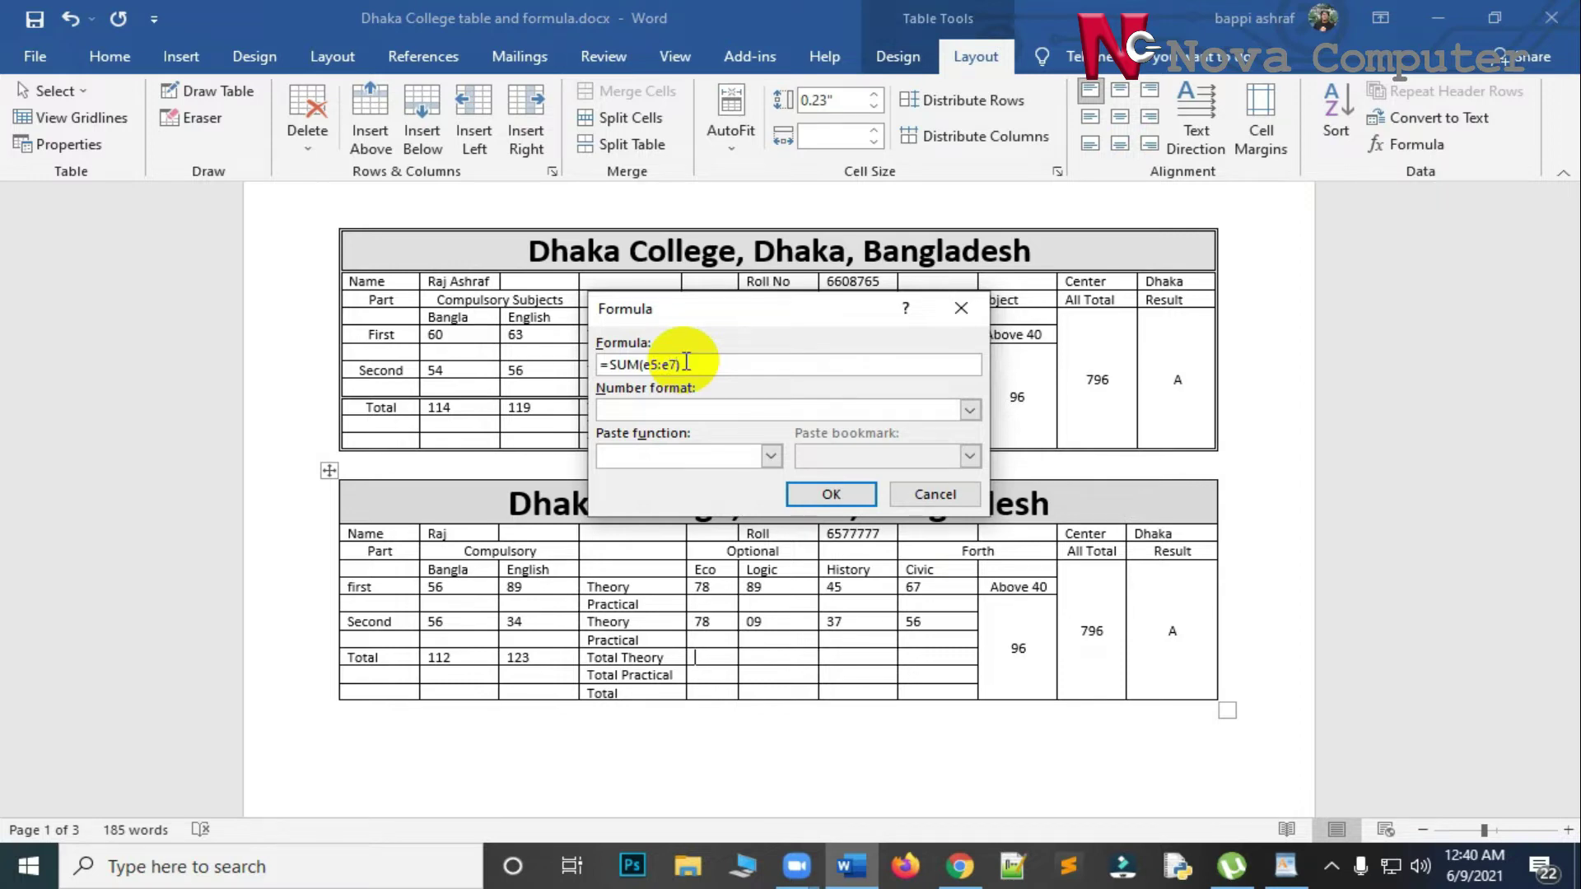
key("Return")
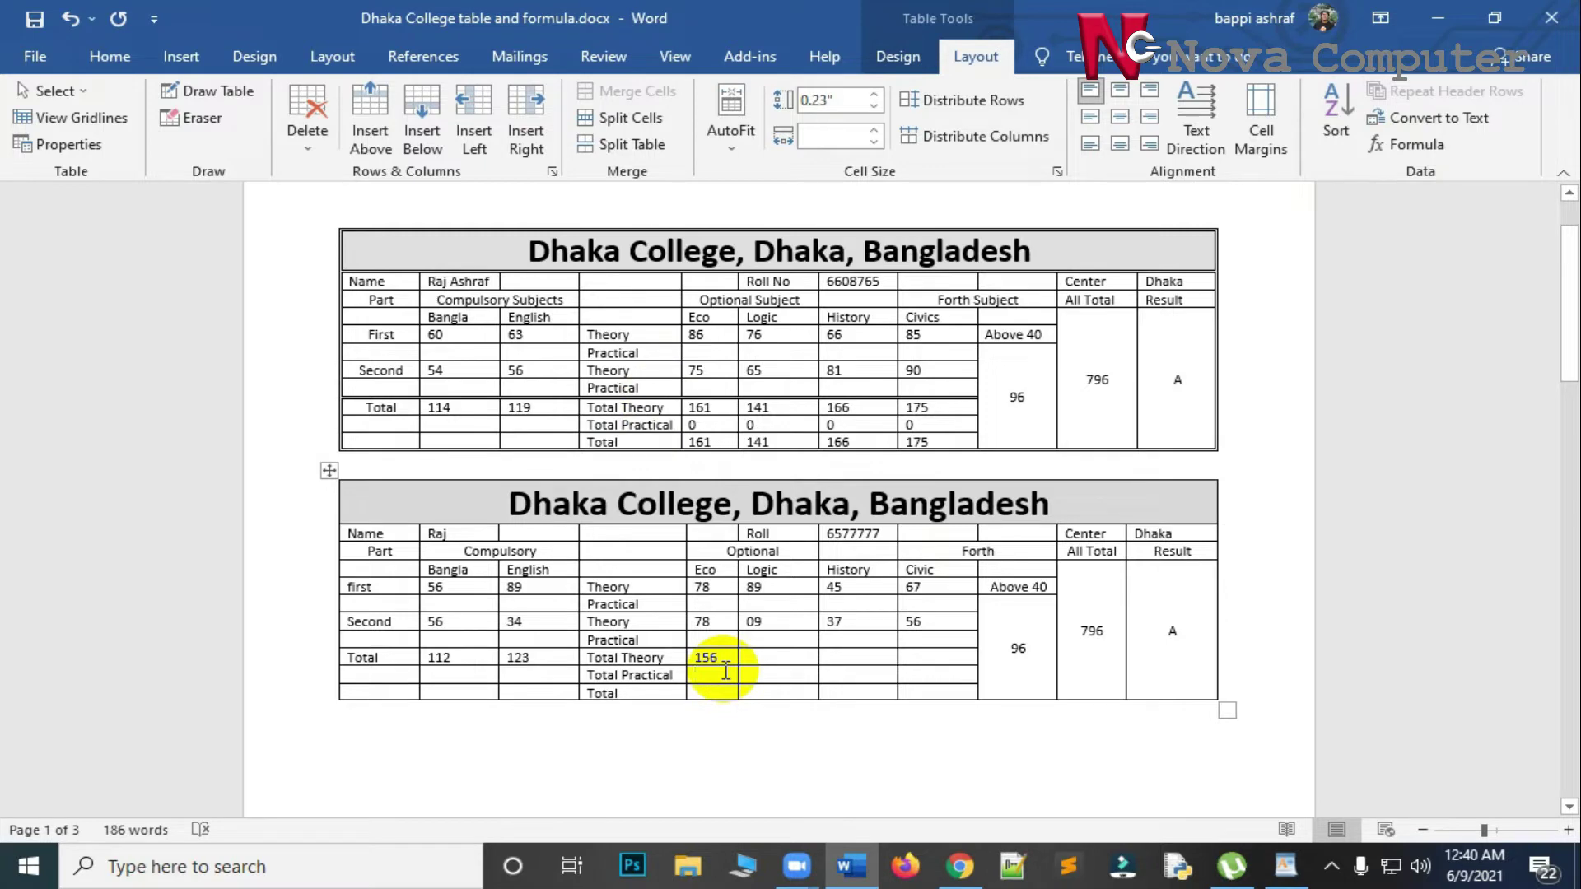
type("0")
double_click(706, 657)
key("ctrl+c")
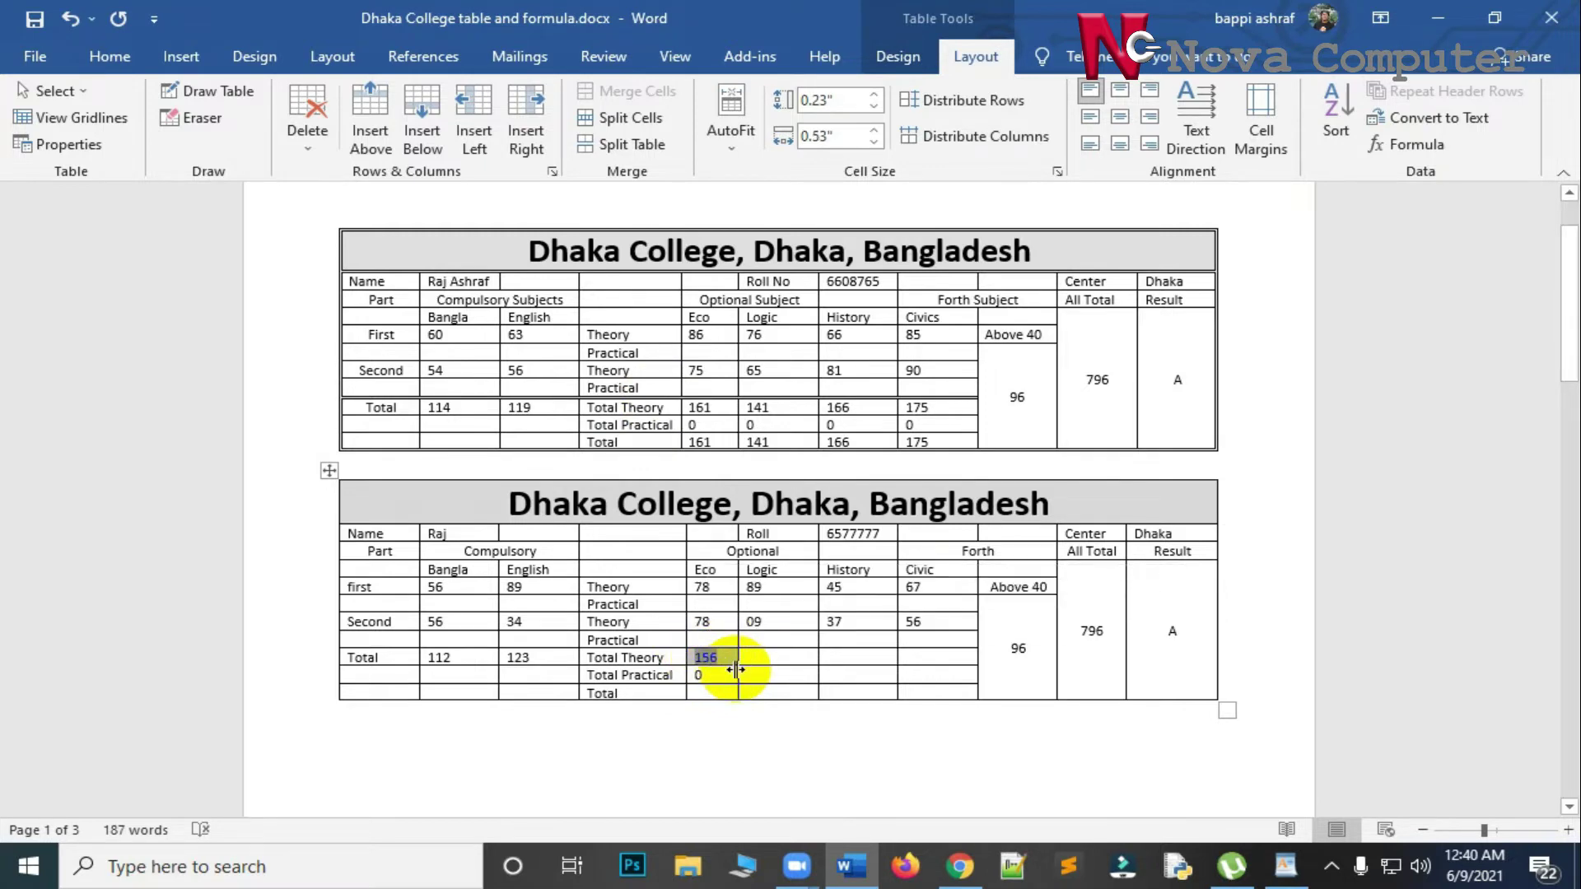
left_click(698, 691)
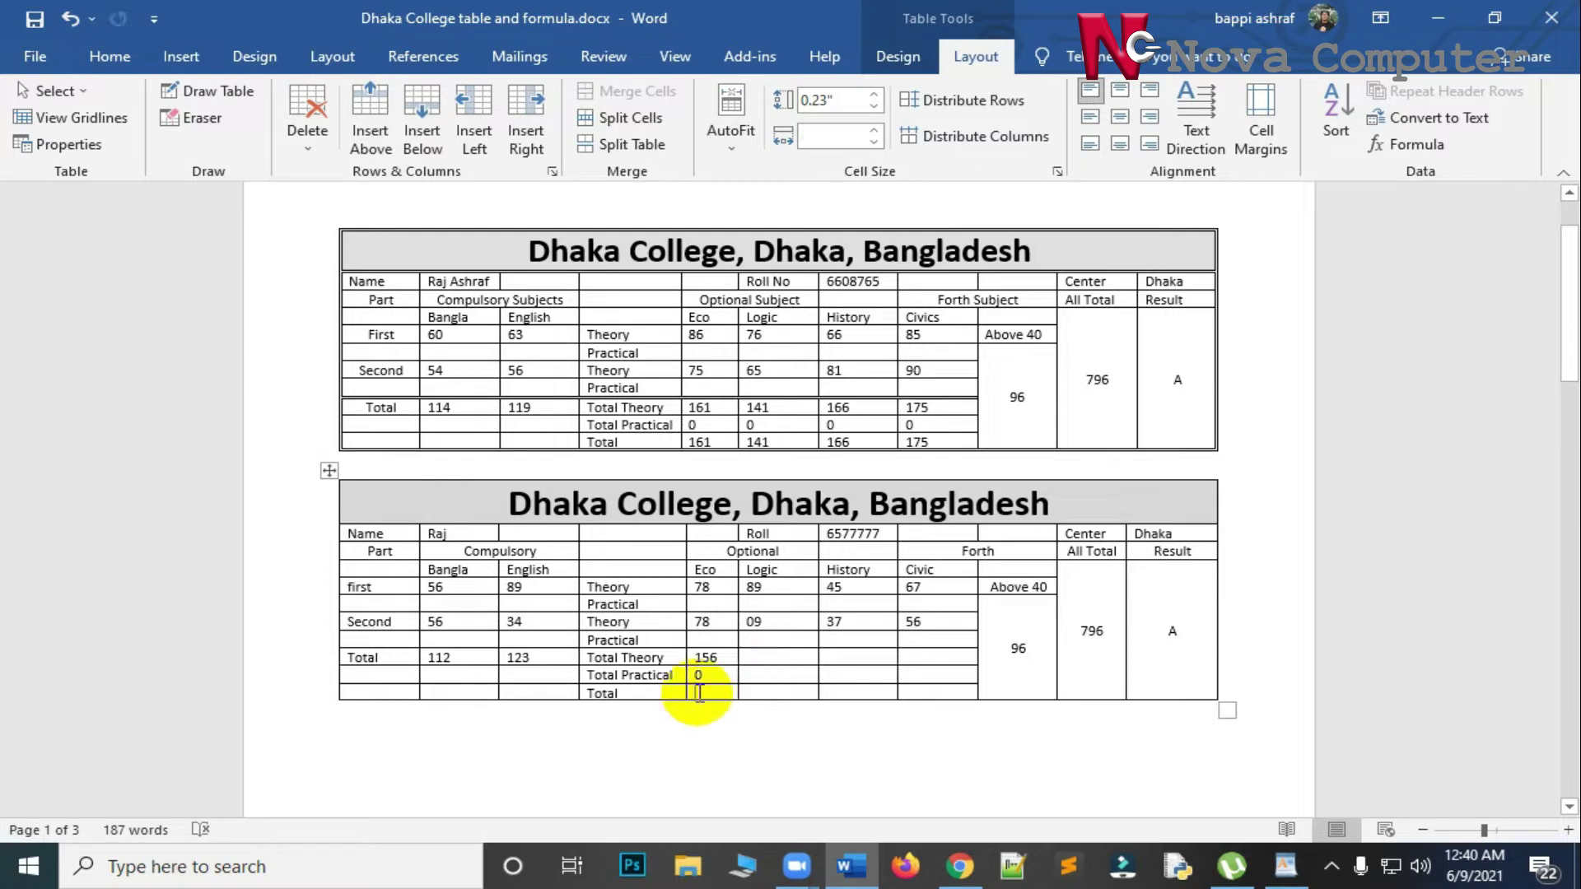
key("ctrl+v")
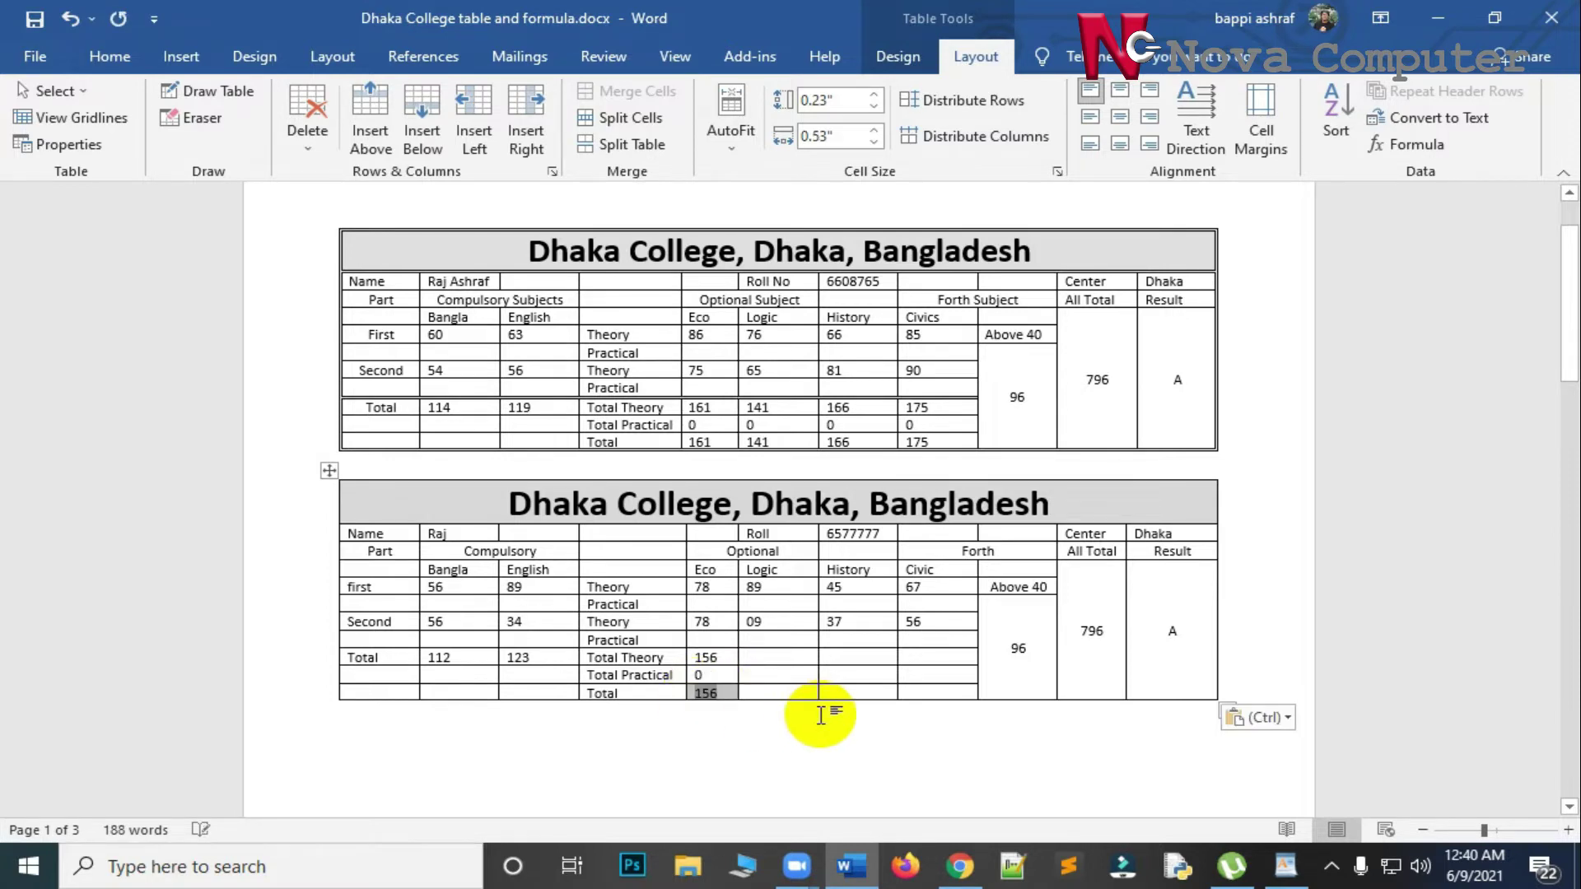
left_click(818, 718)
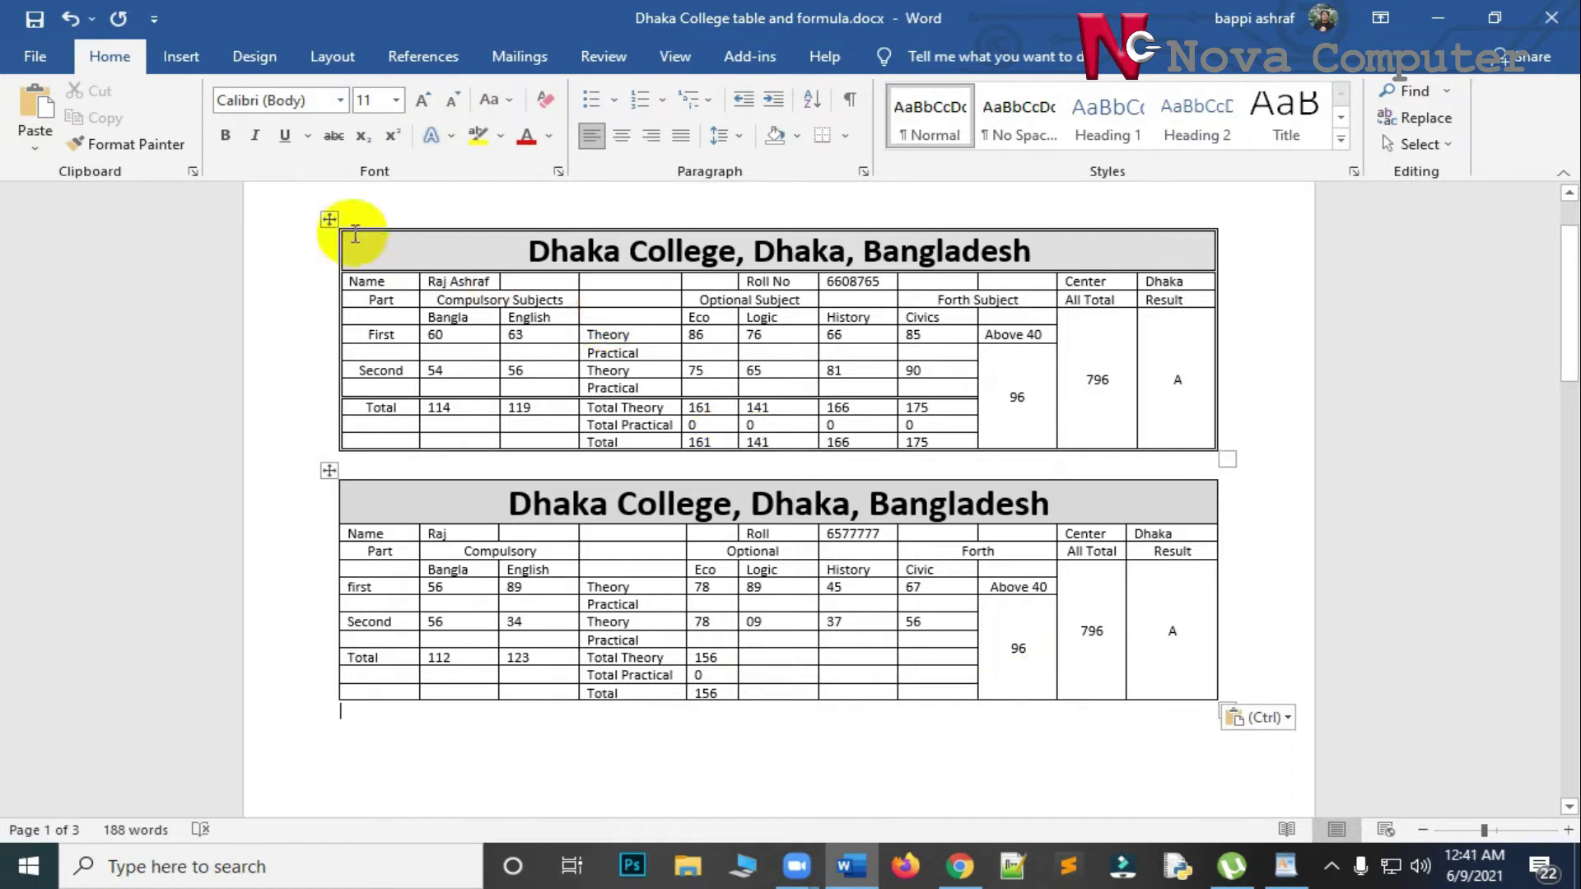
mouse_move(555, 348)
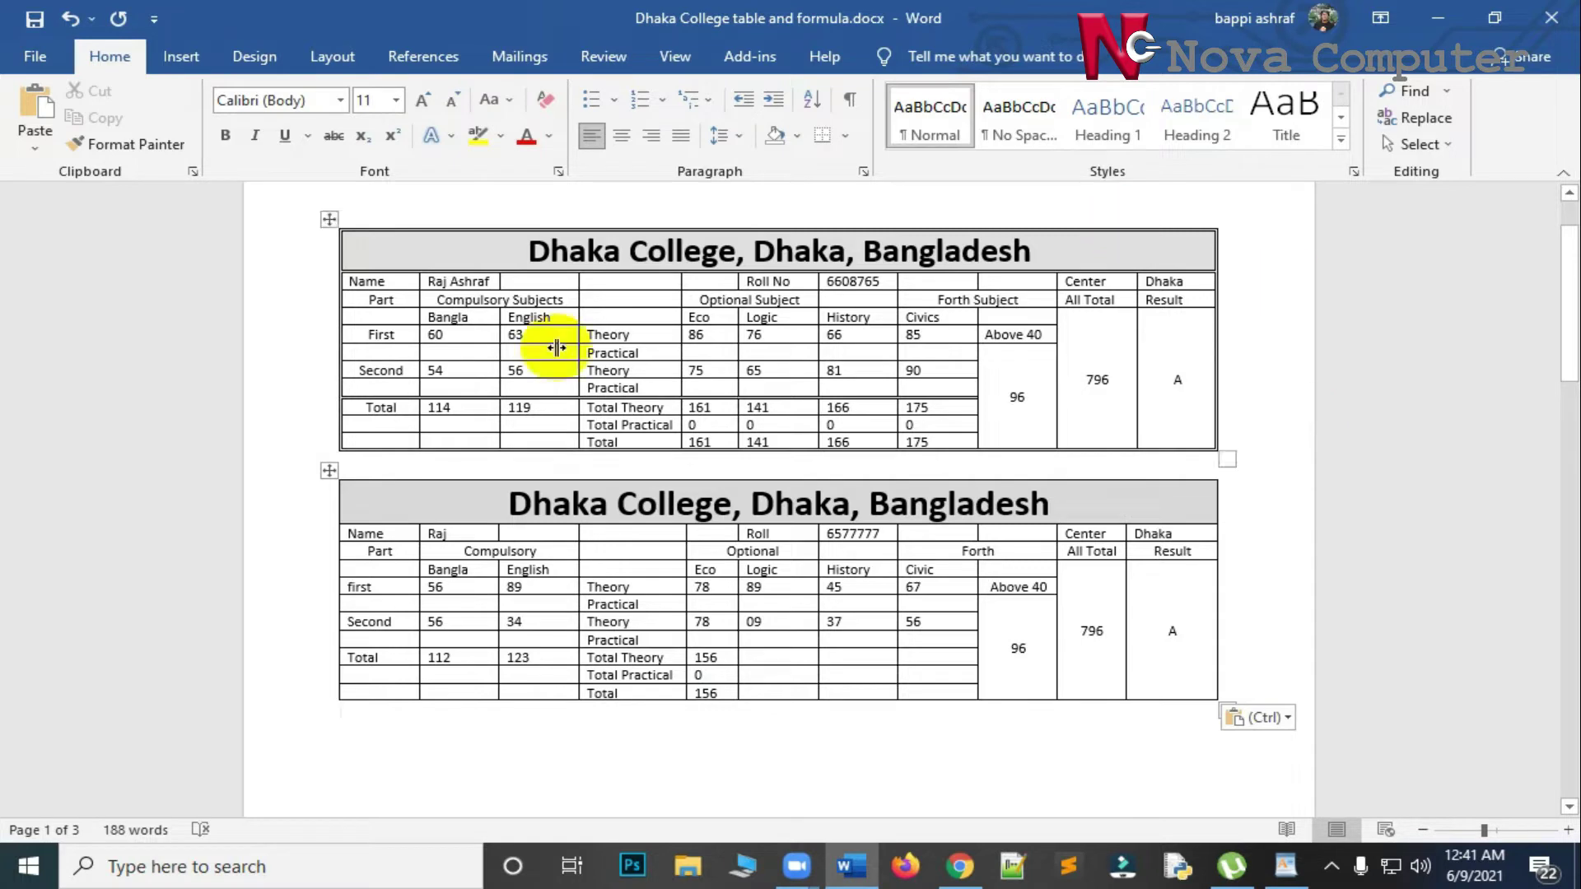
Apply double-line borders to the second table with the inside horizontal lines turned off.
left_click(330, 469)
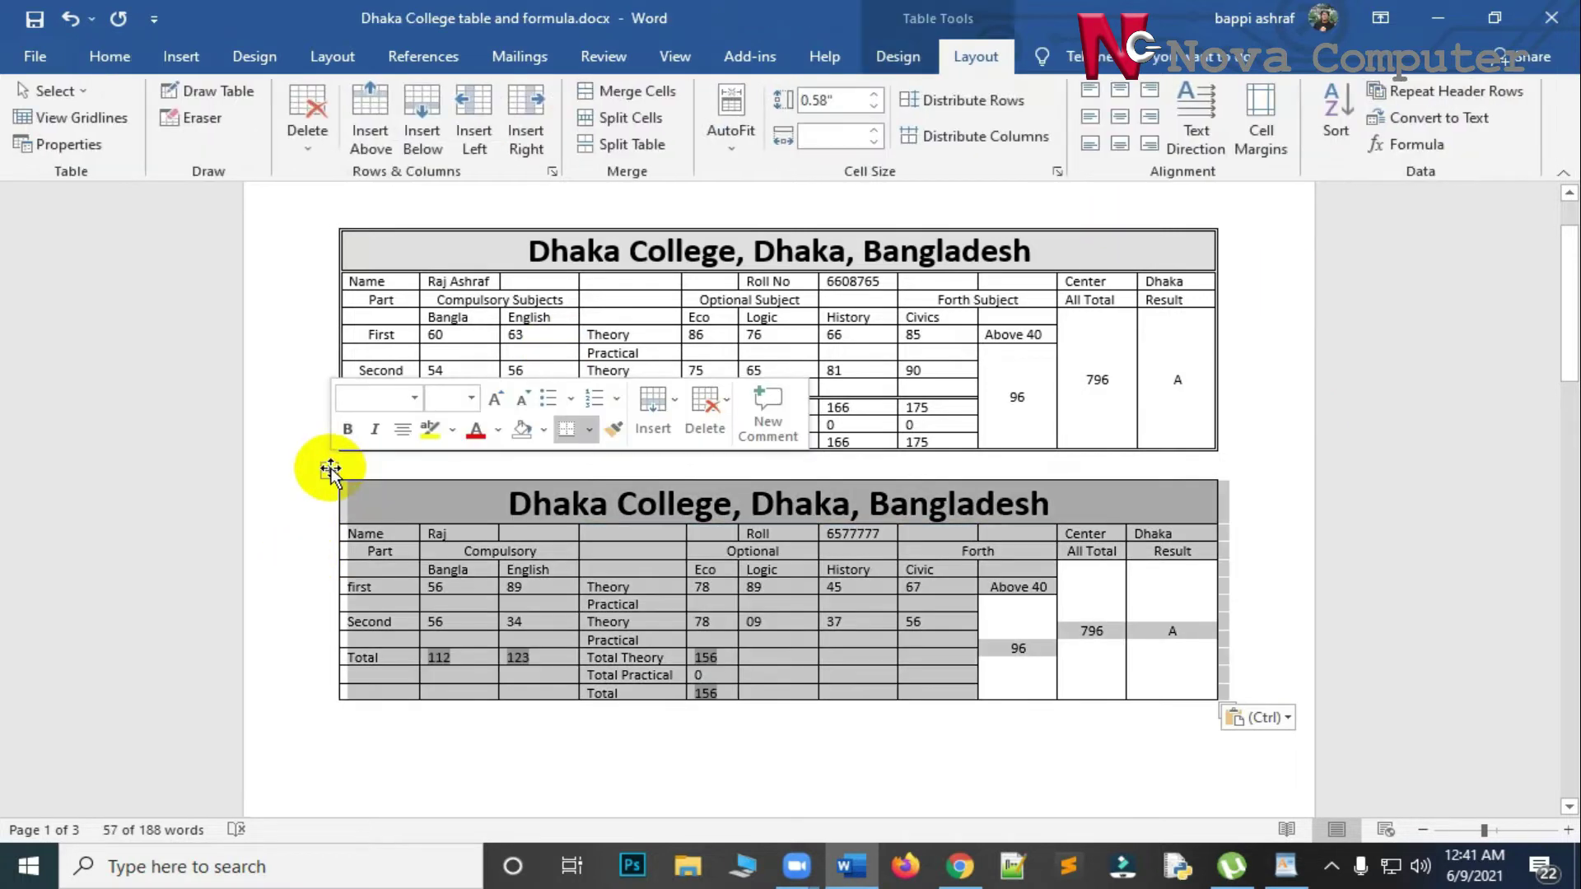
left_click(873, 56)
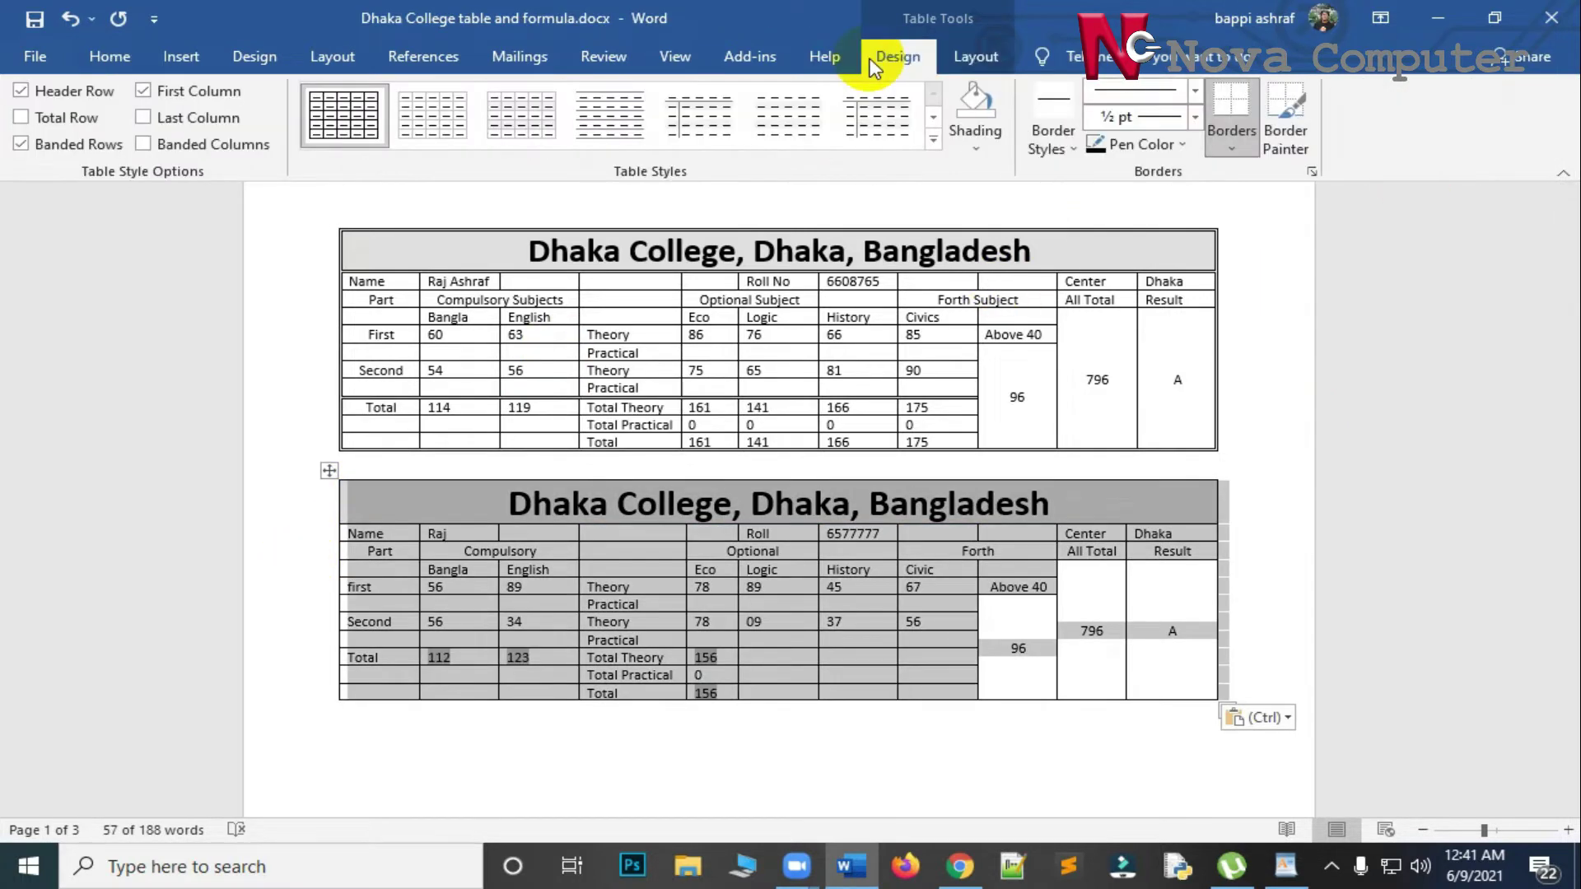
left_click(1310, 171)
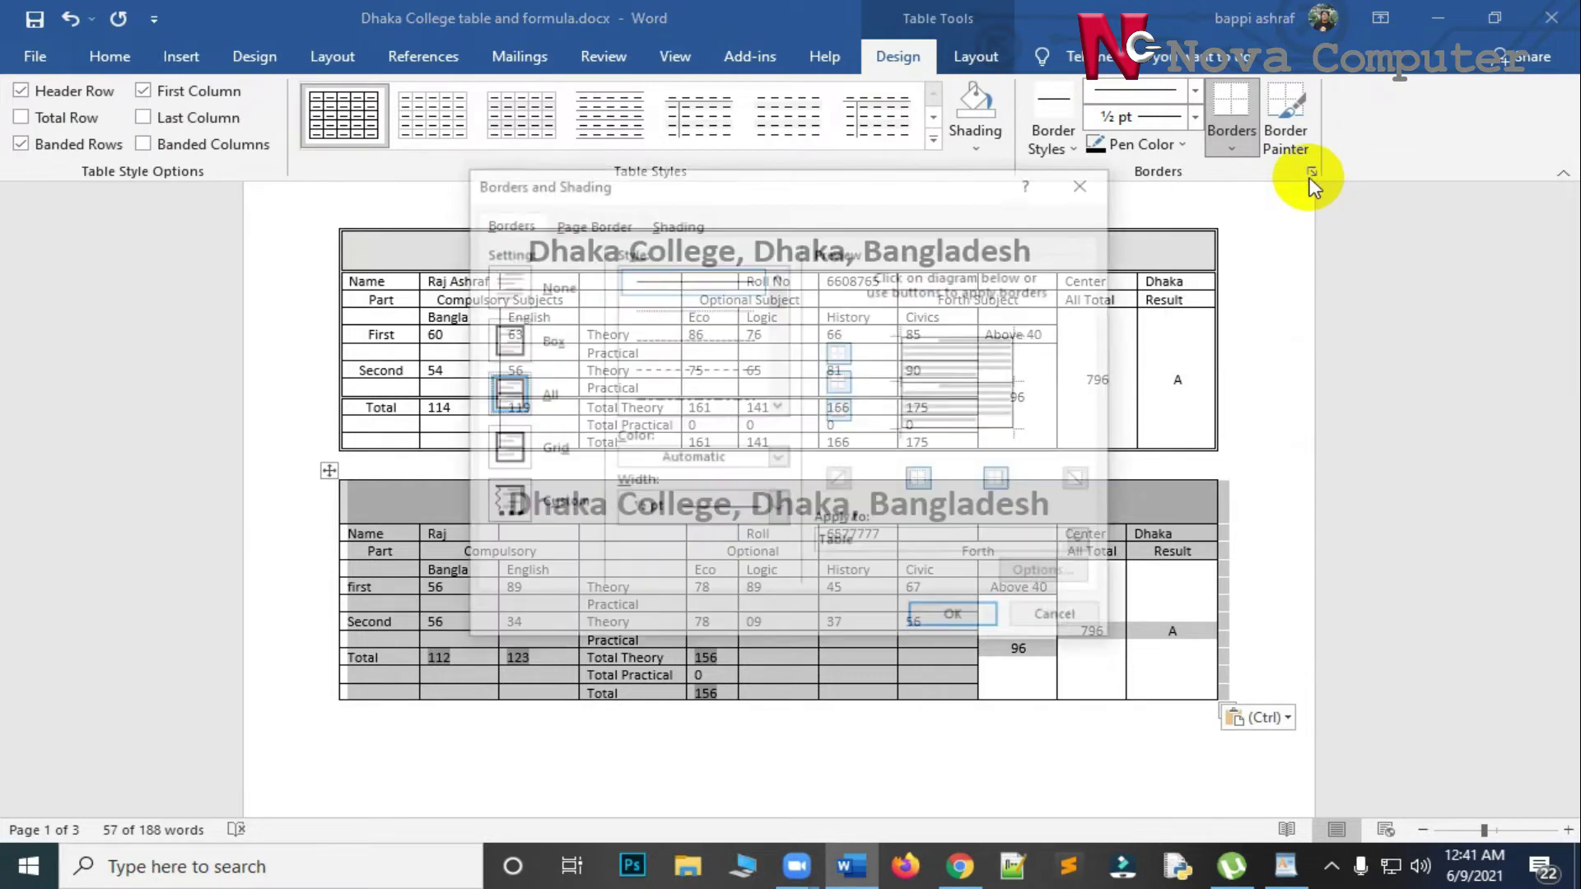
left_click(777, 406)
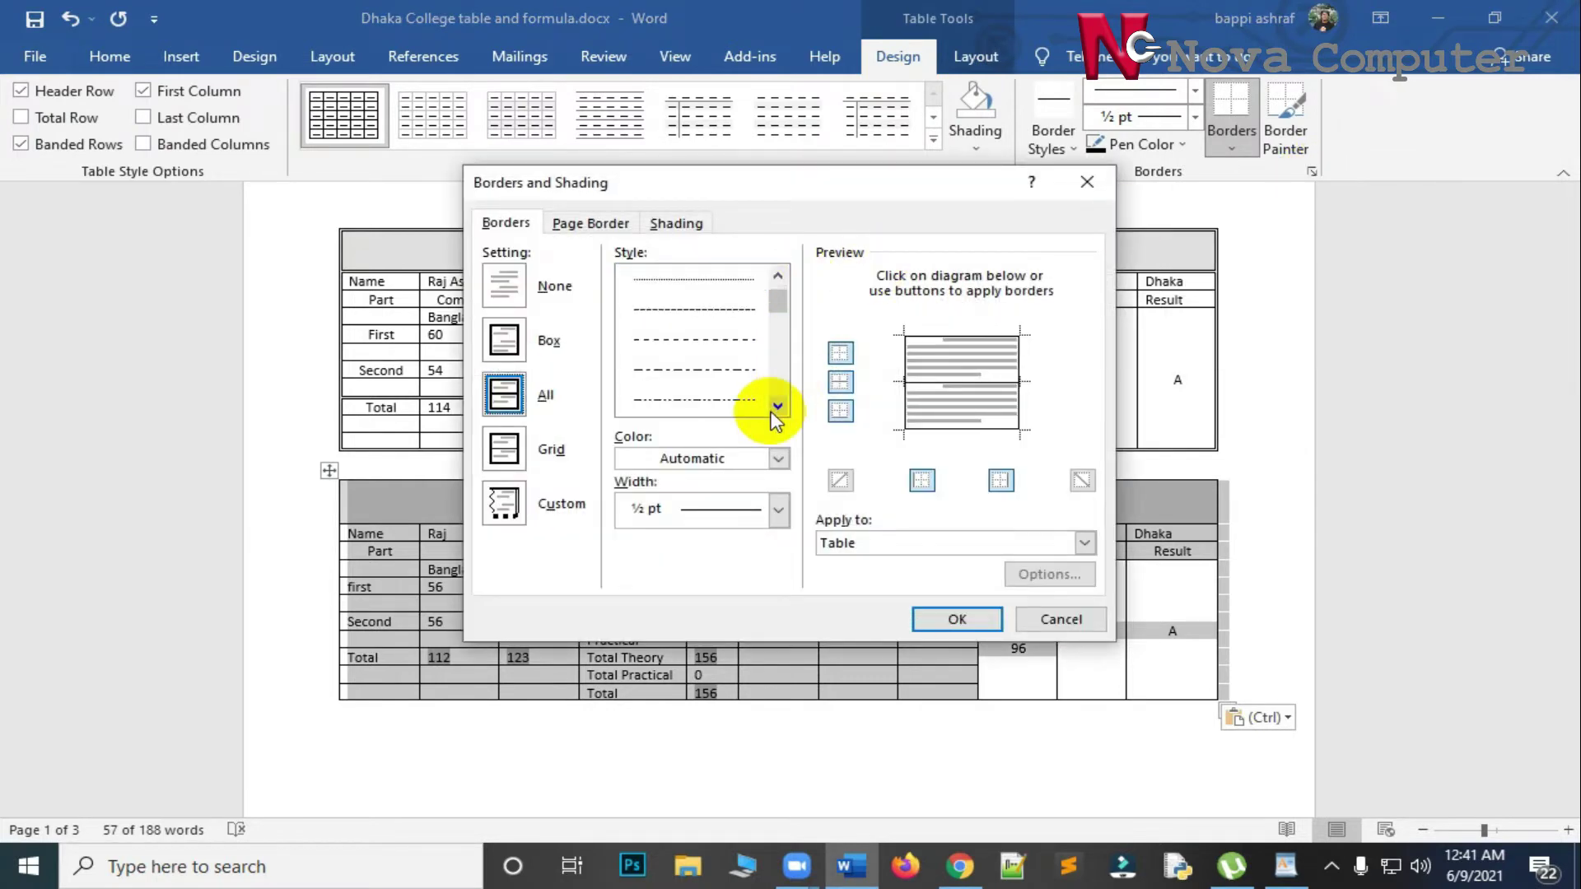
left_click(777, 406)
left_click(729, 402)
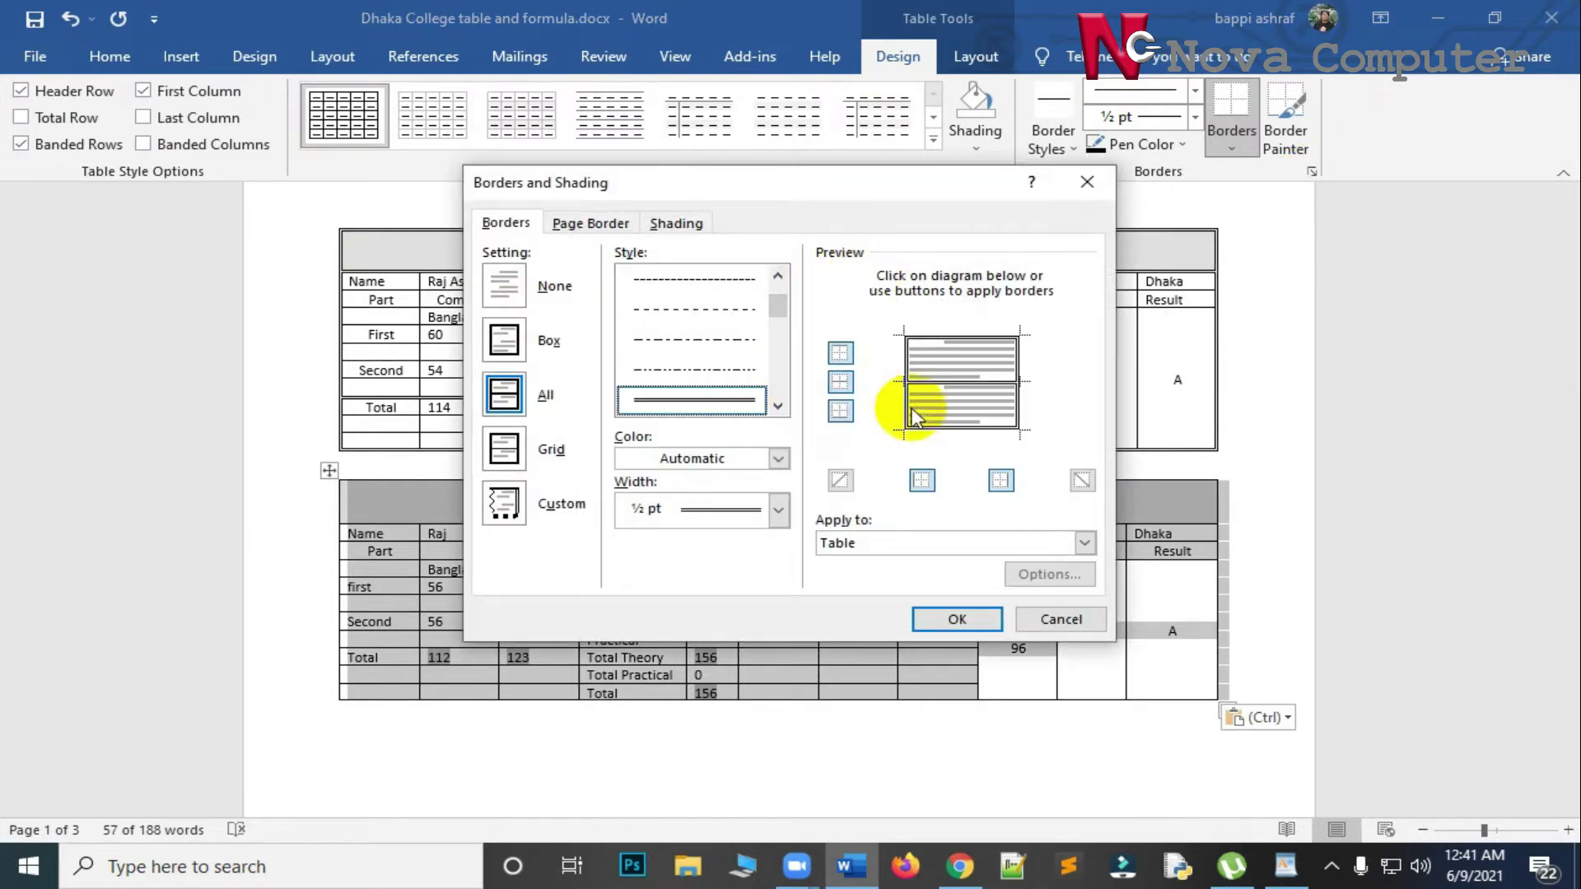
left_click(955, 382)
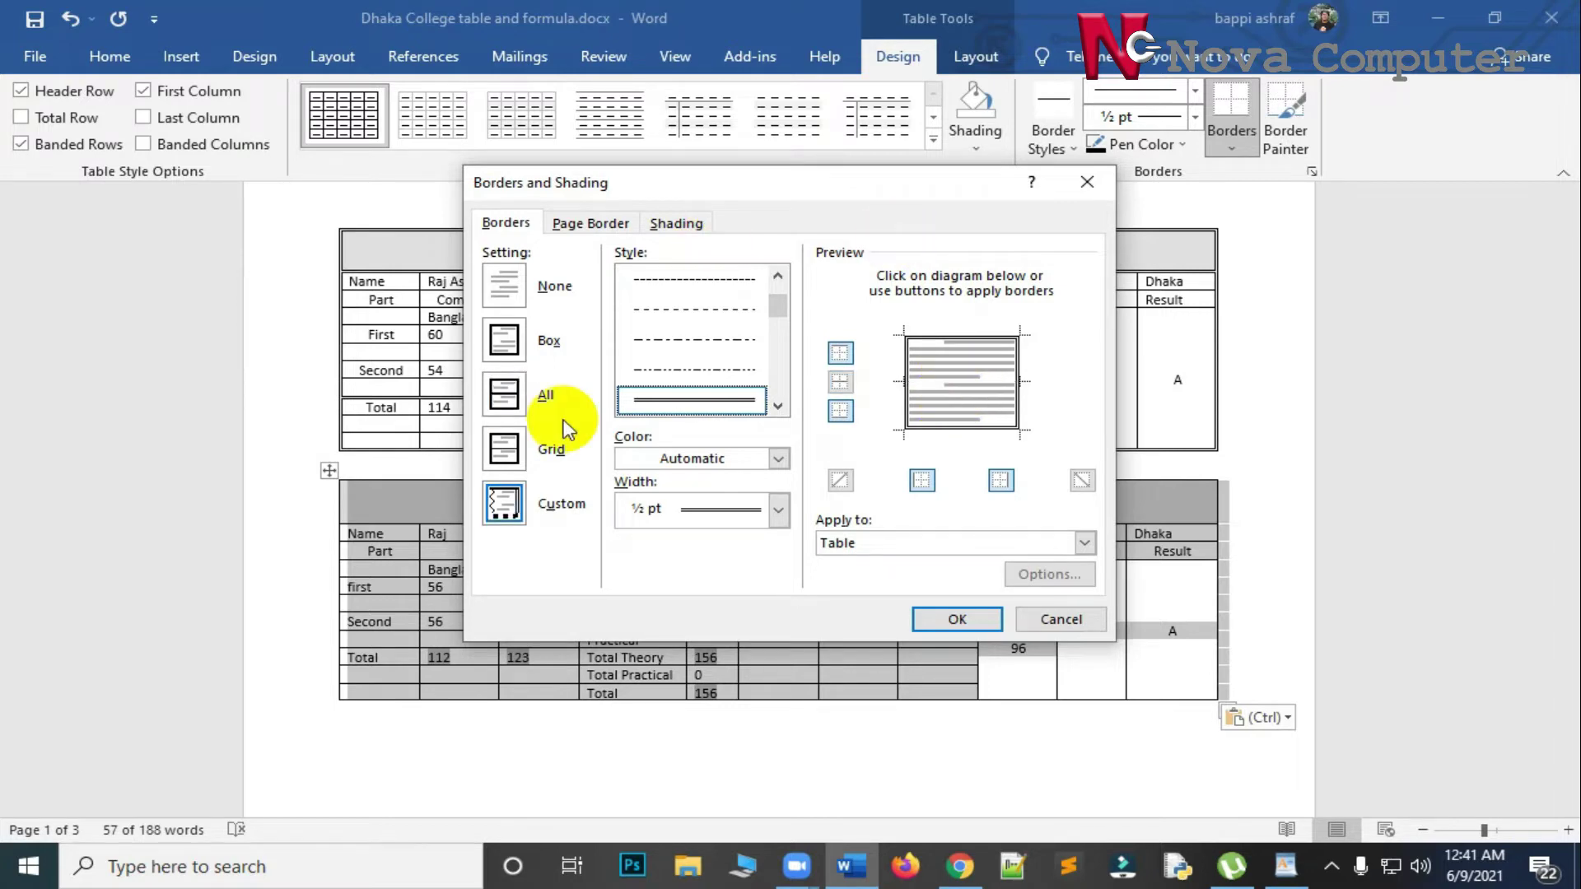
left_click(956, 619)
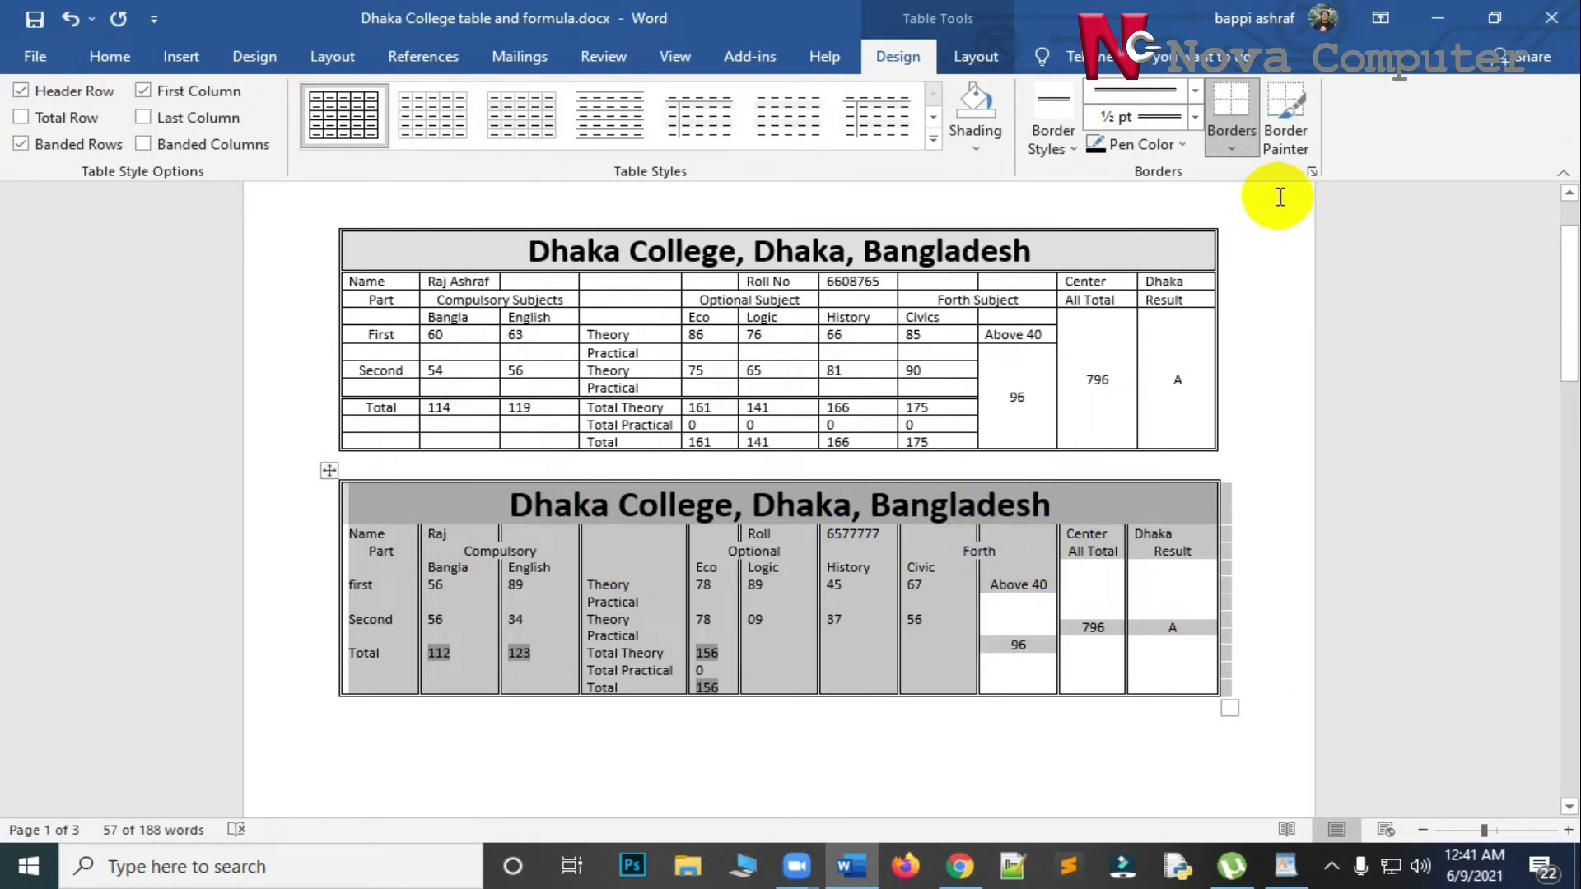
Switch the second table to All thin single-line borders, keeping inside horizontal lines.
left_click(1312, 172)
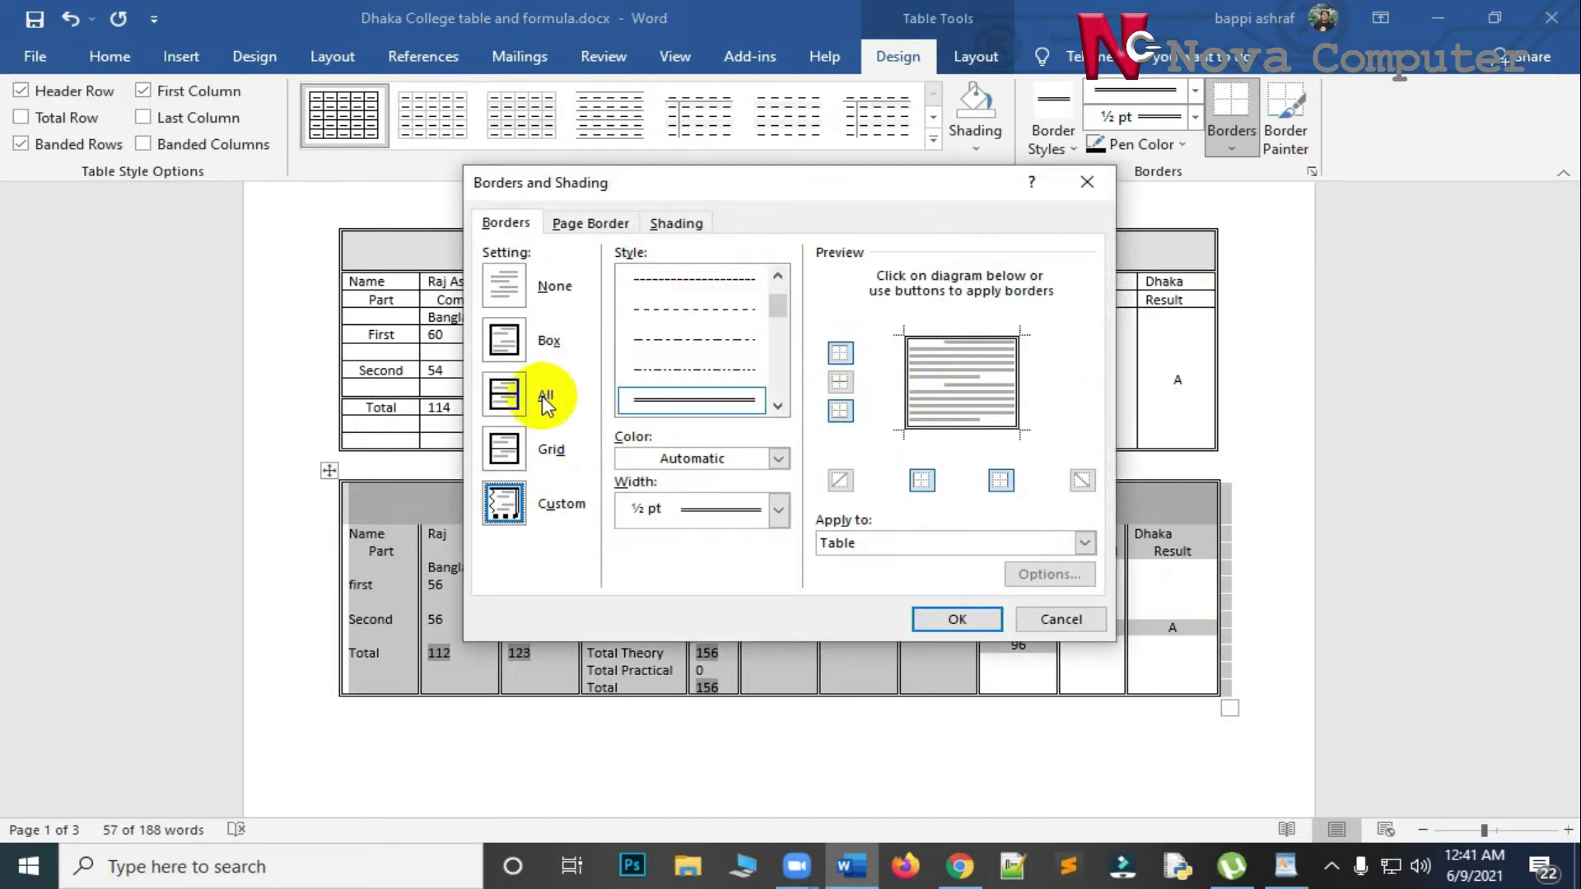
left_click(498, 397)
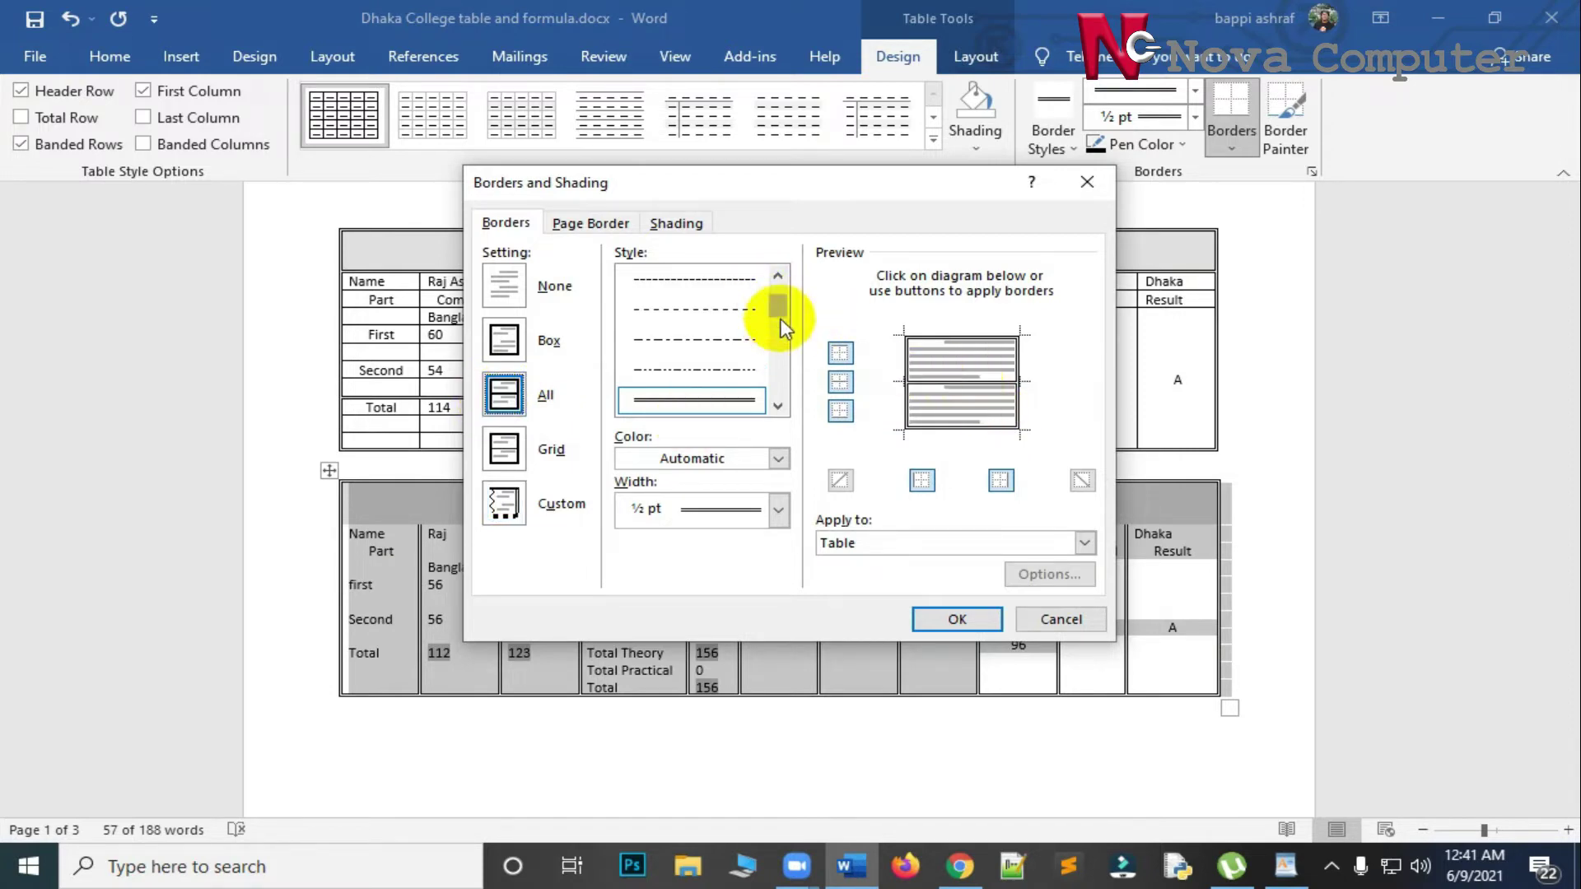
left_click(778, 281)
left_click(696, 280)
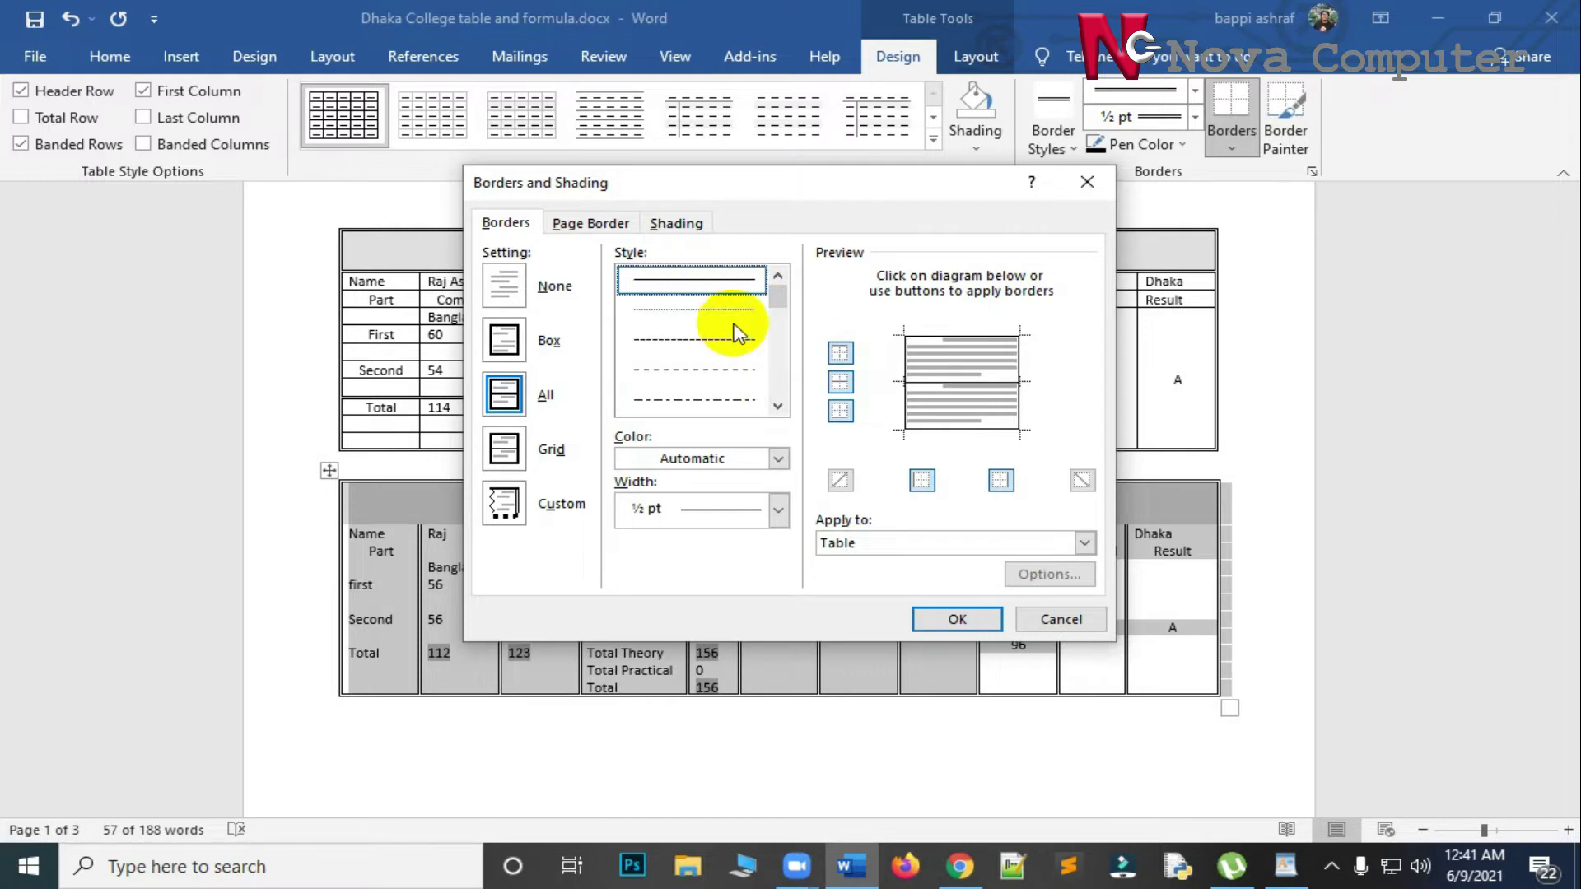
left_click(937, 380)
left_click(978, 377)
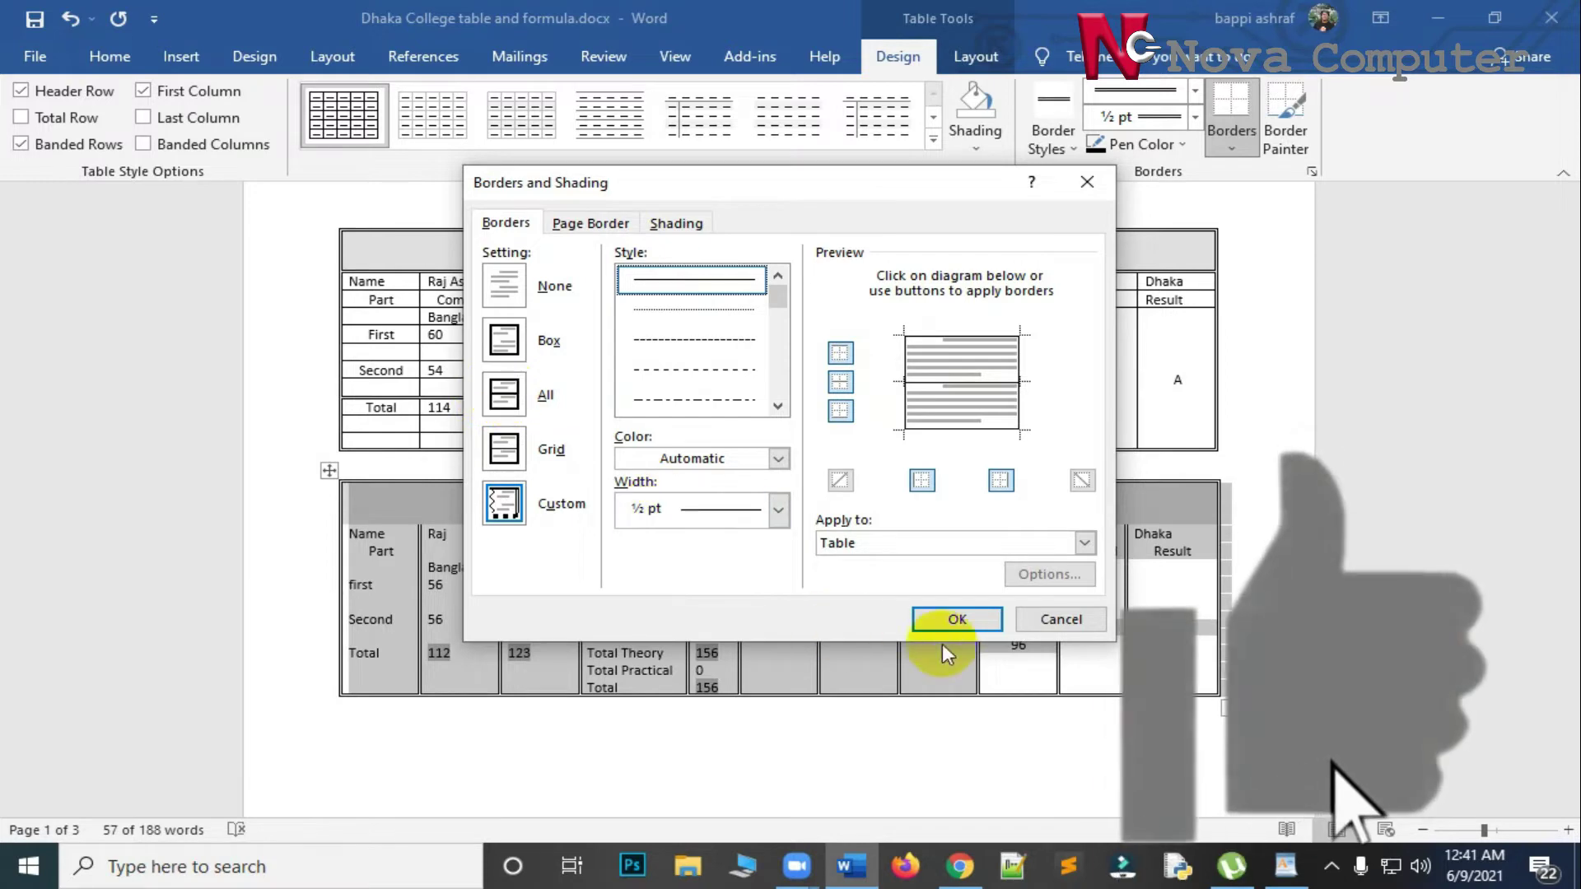
left_click(951, 619)
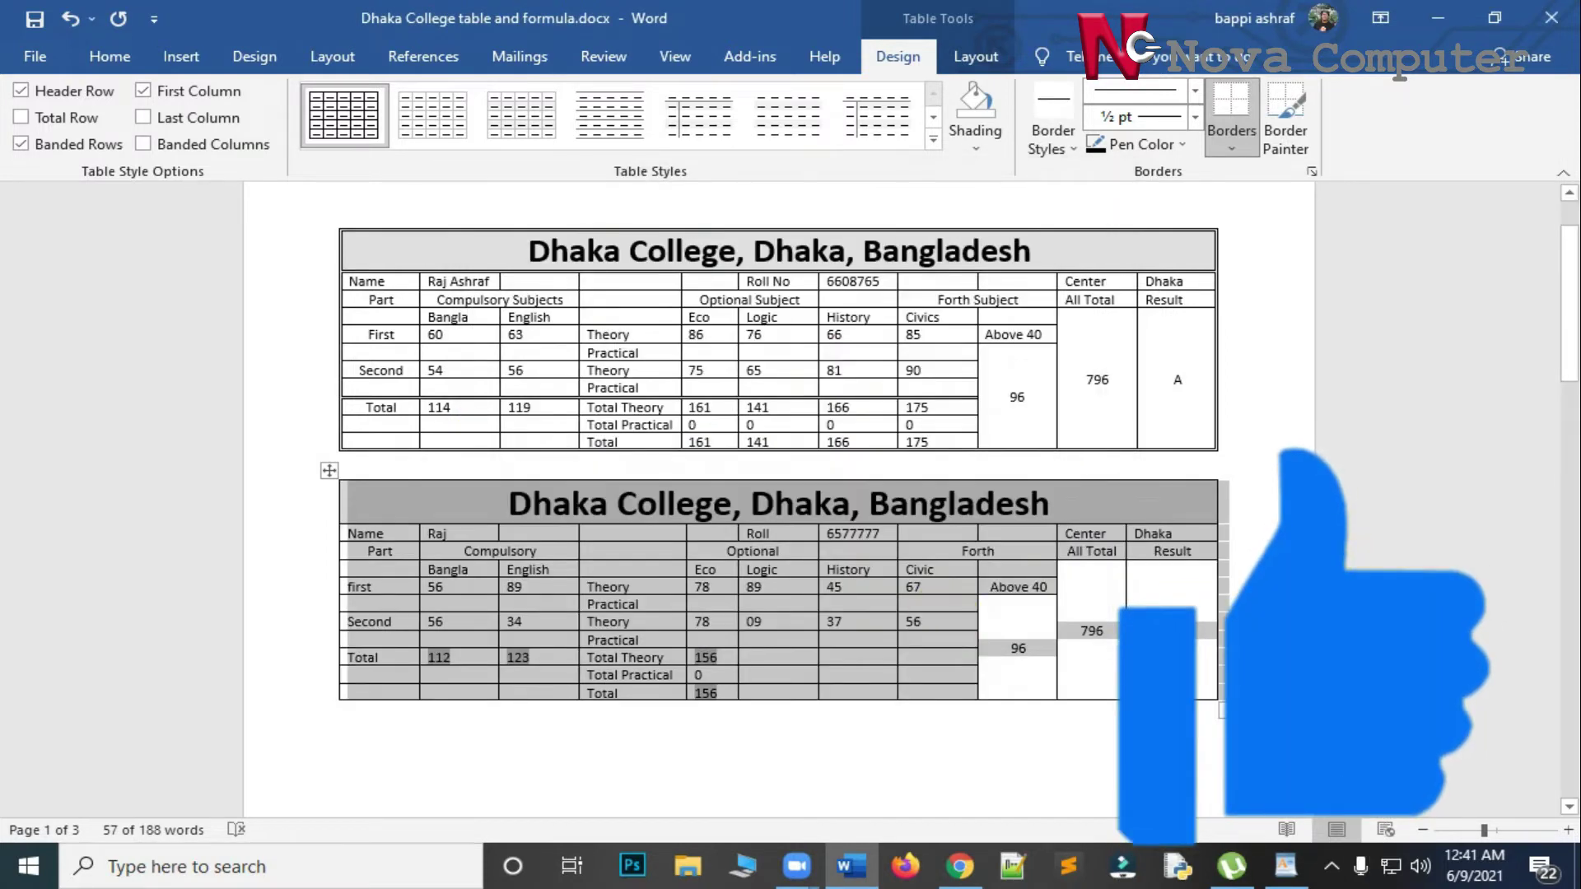
left_click(1301, 572)
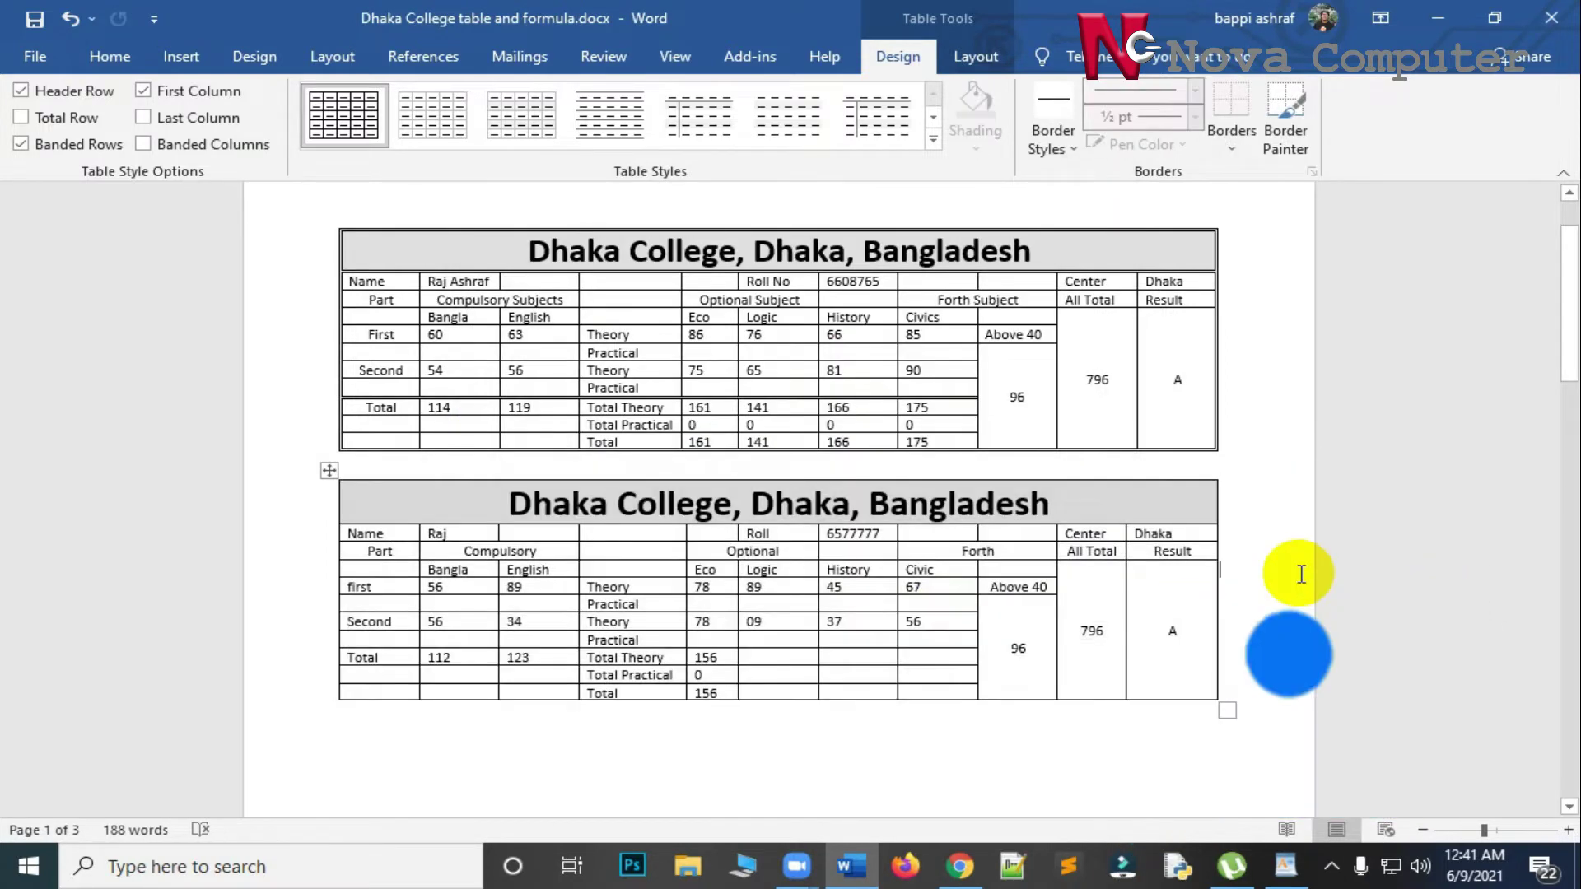
Try double-line and thin solid styles on the second table's borders, toggling the top border.
left_click(328, 471)
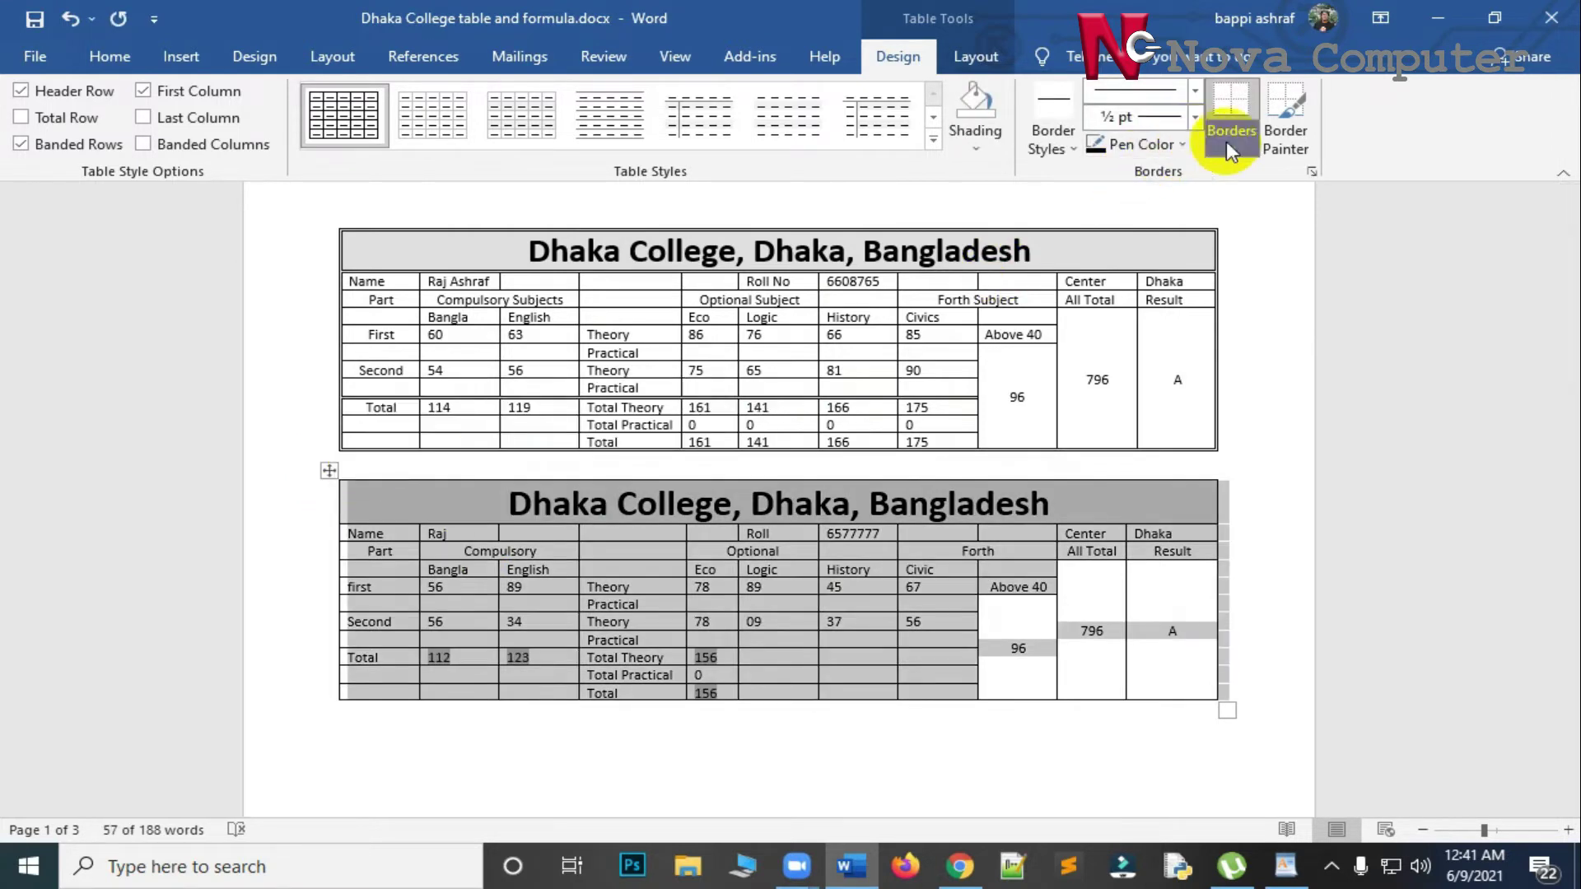
left_click(1311, 173)
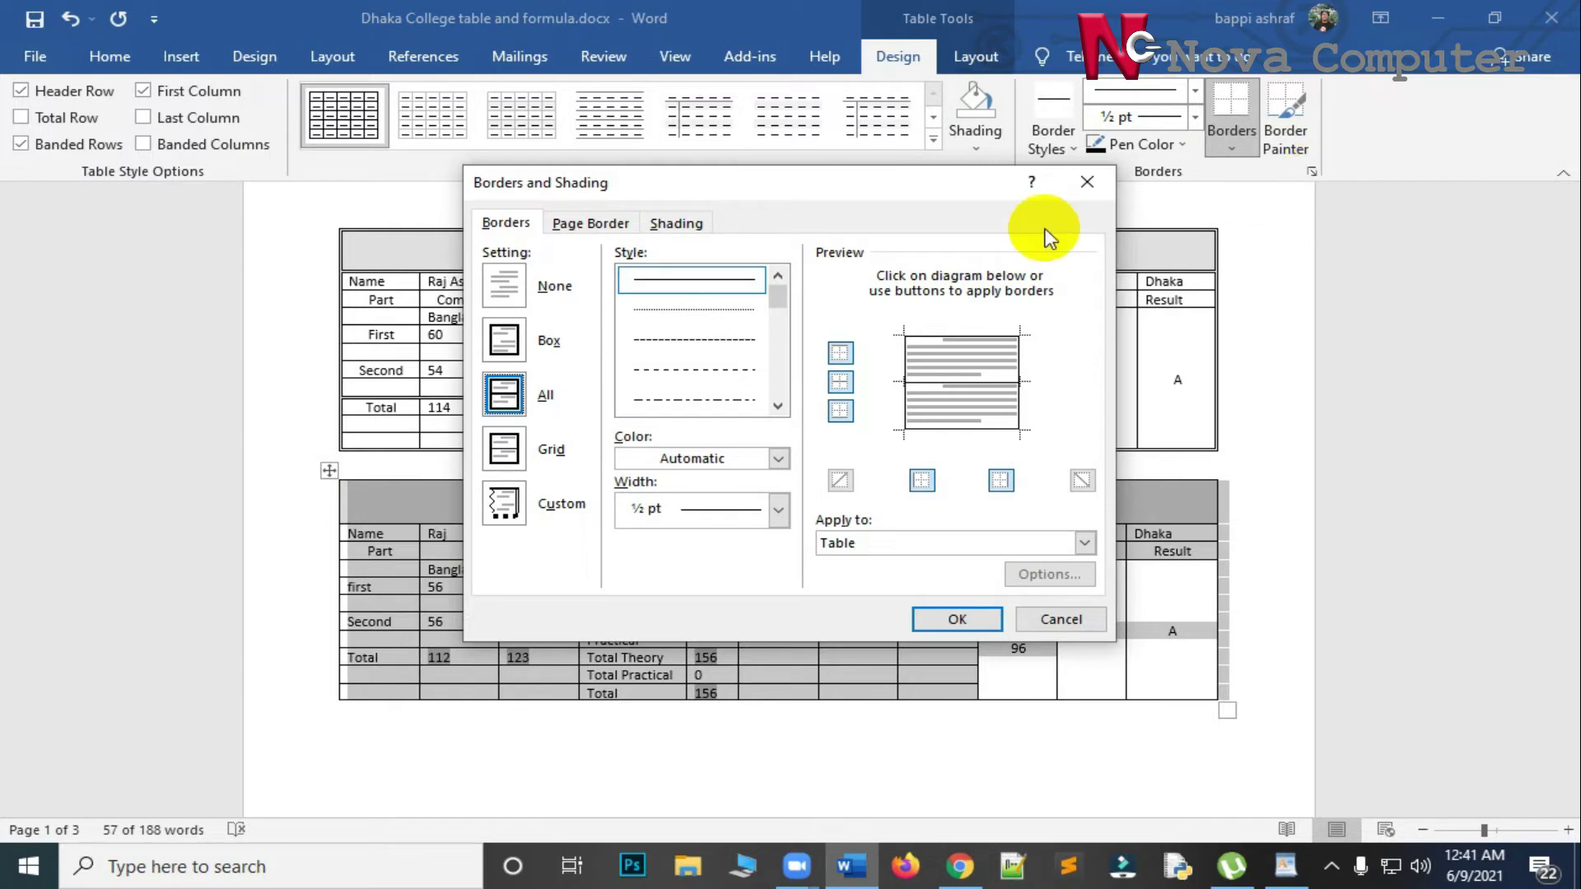
left_click(778, 407)
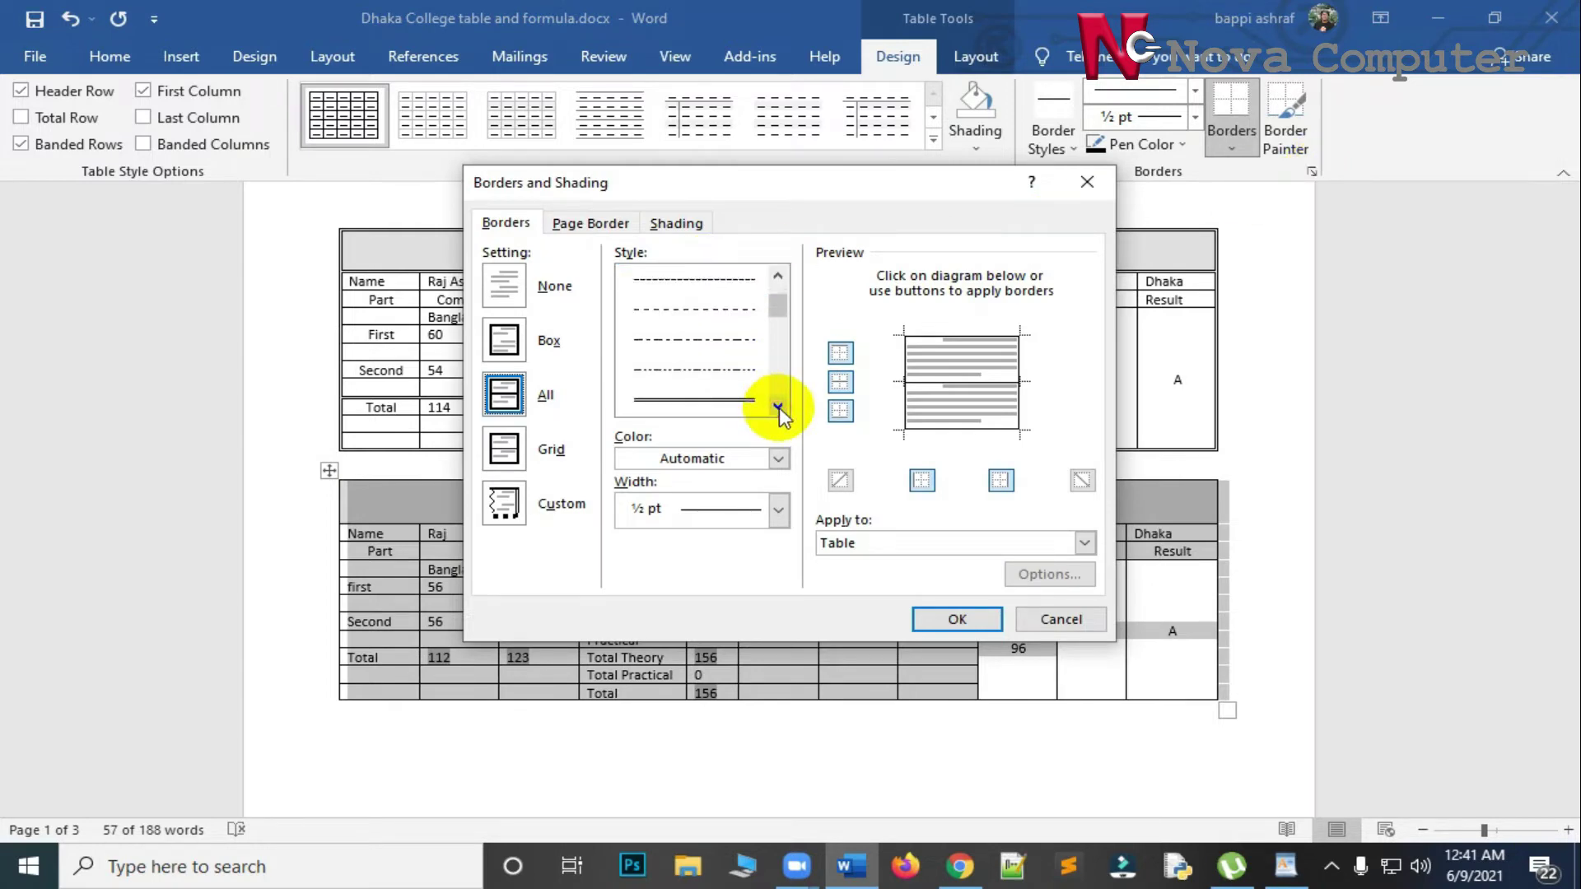
left_click(708, 400)
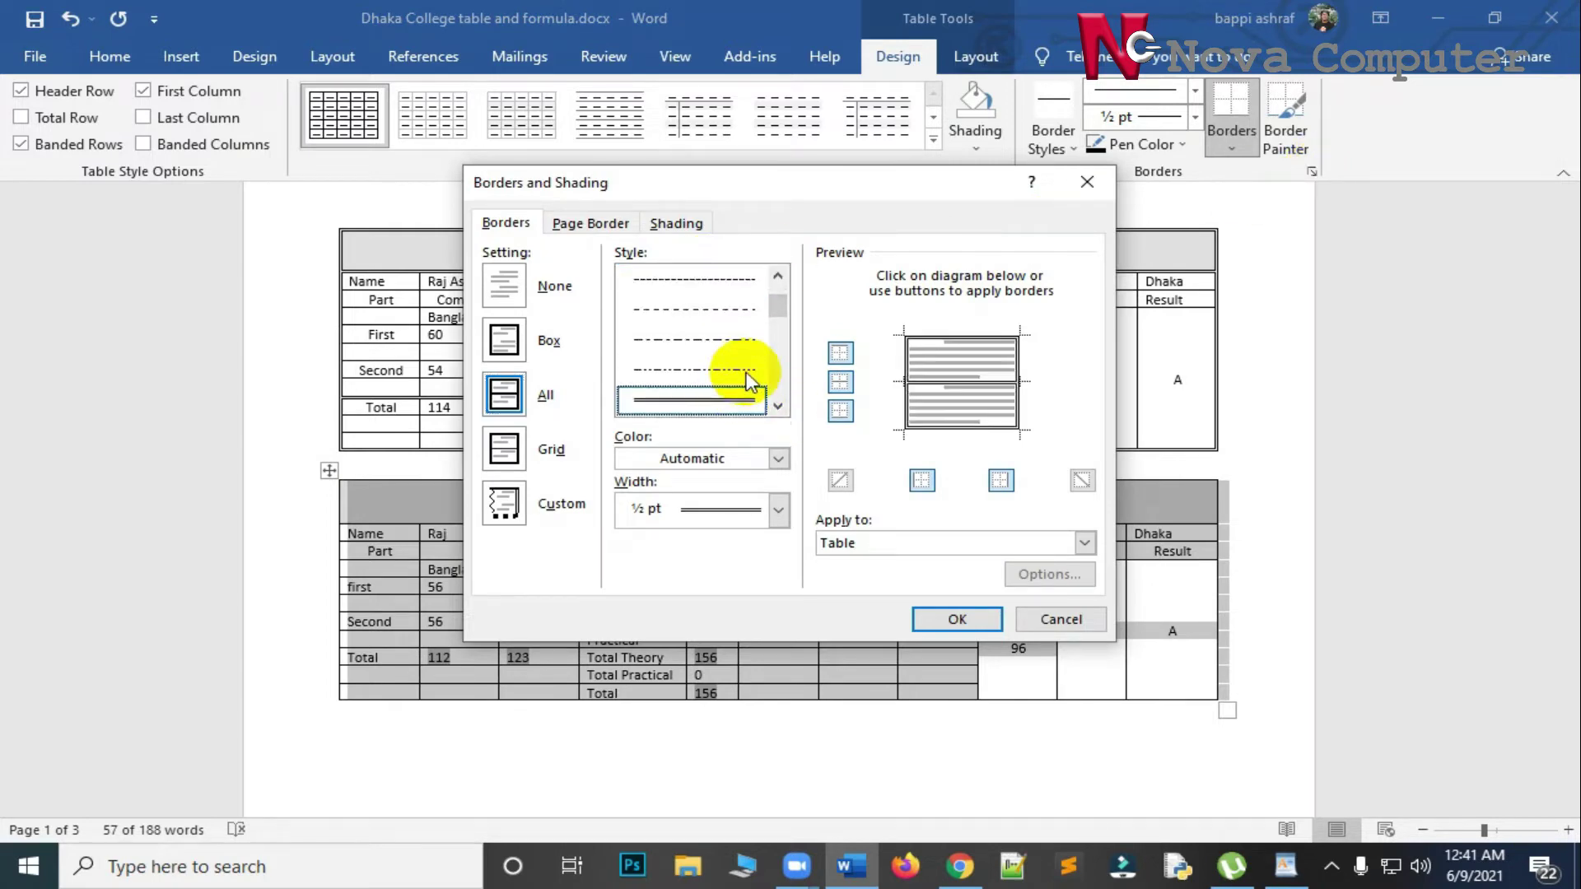
left_click(975, 336)
left_click(976, 335)
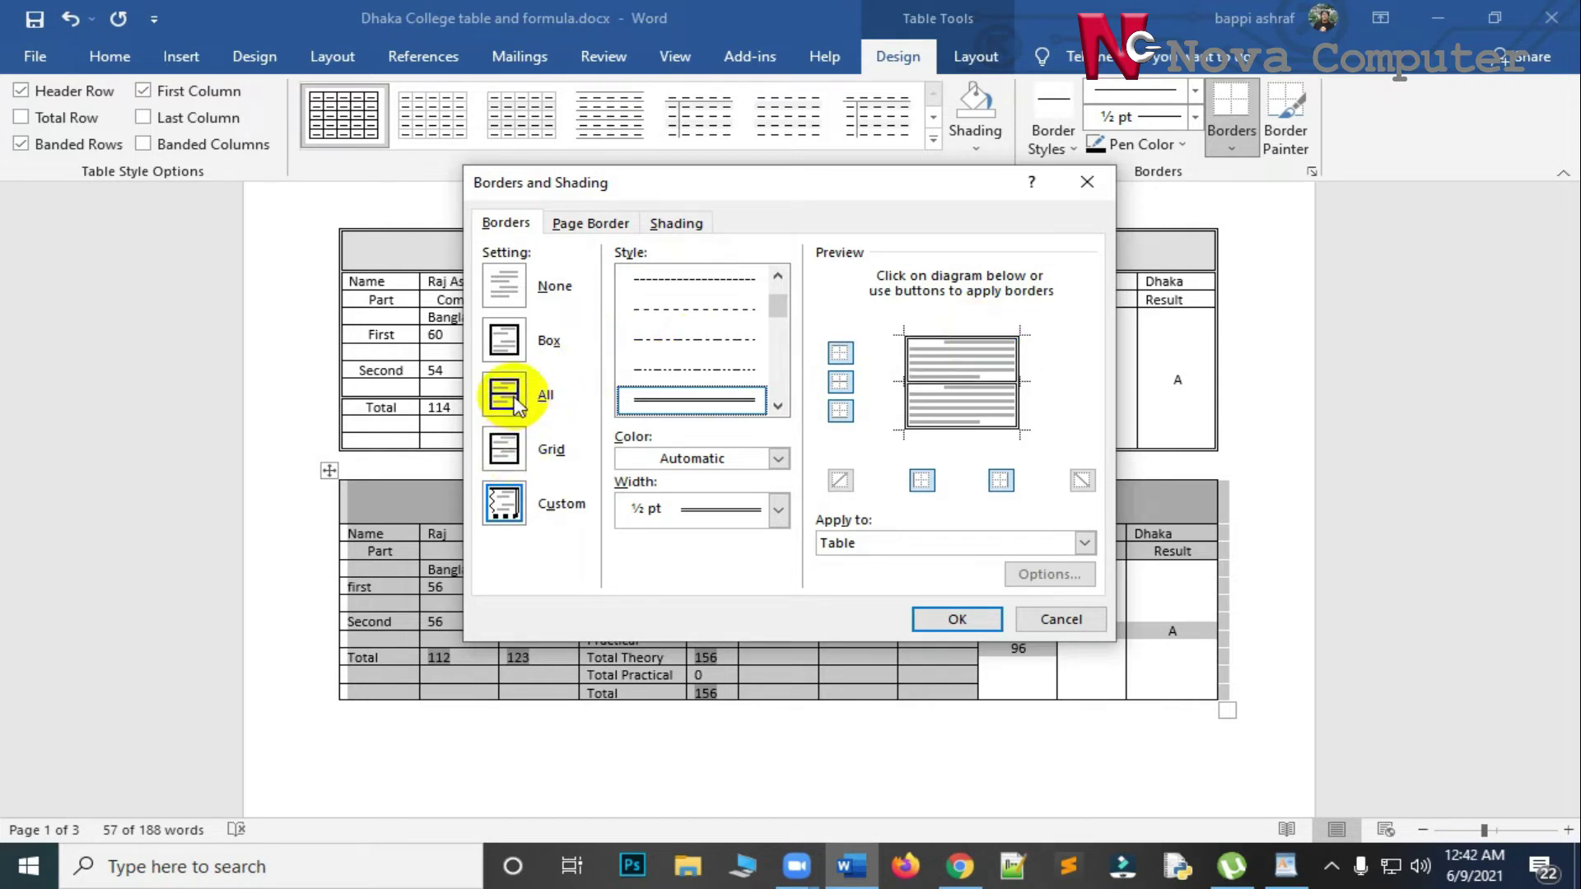
scroll(595, 432, "down", 3)
scroll(594, 432, "up", 3)
scroll(594, 433, "up", 2)
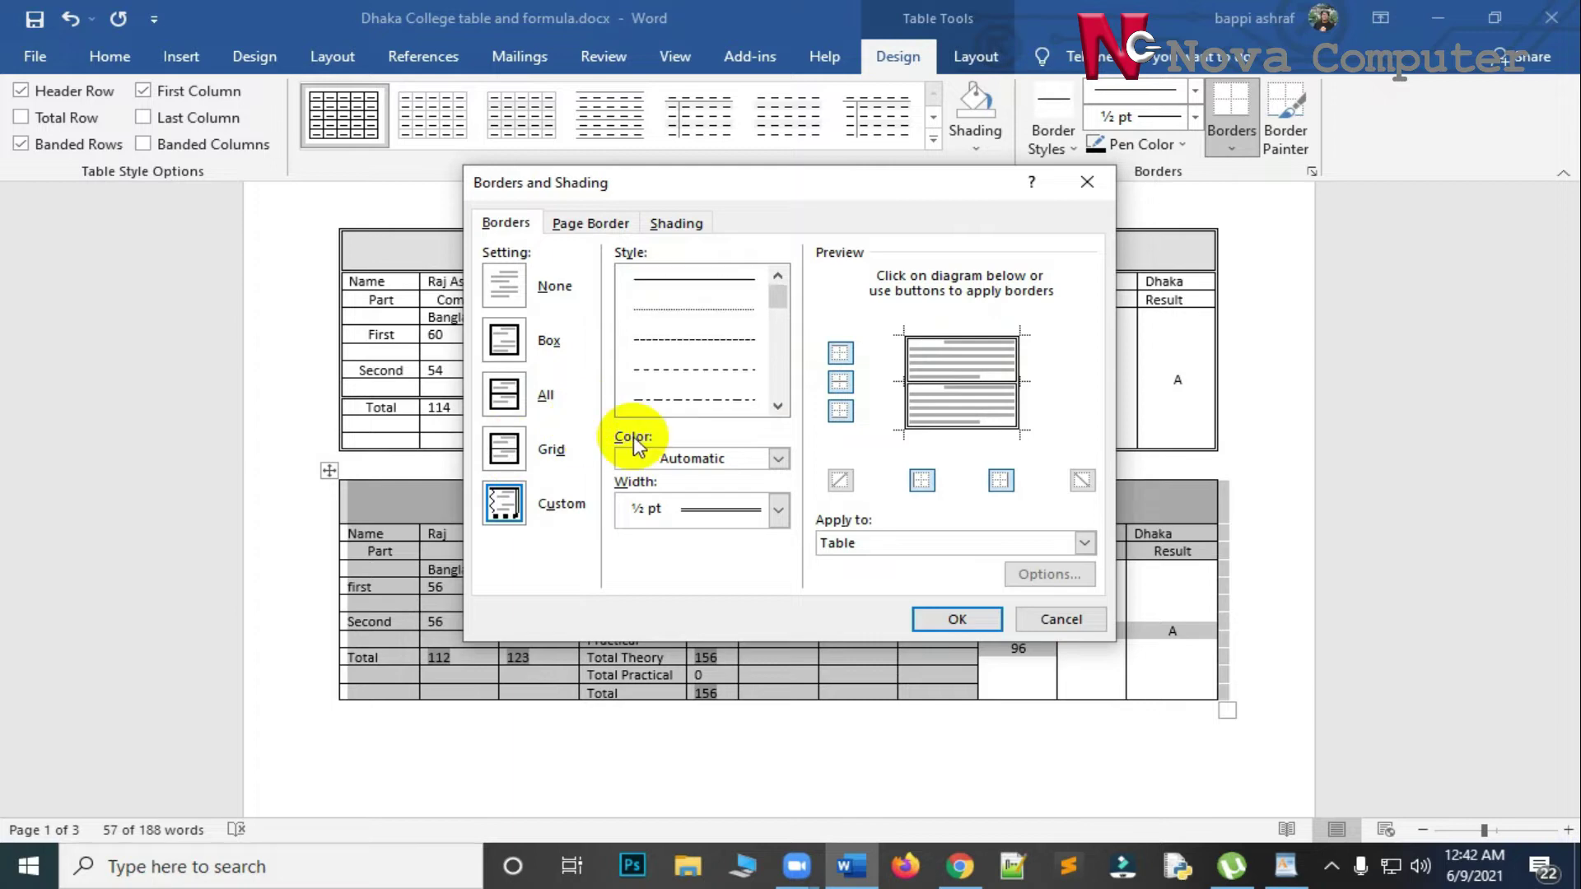
left_click(702, 283)
left_click(512, 397)
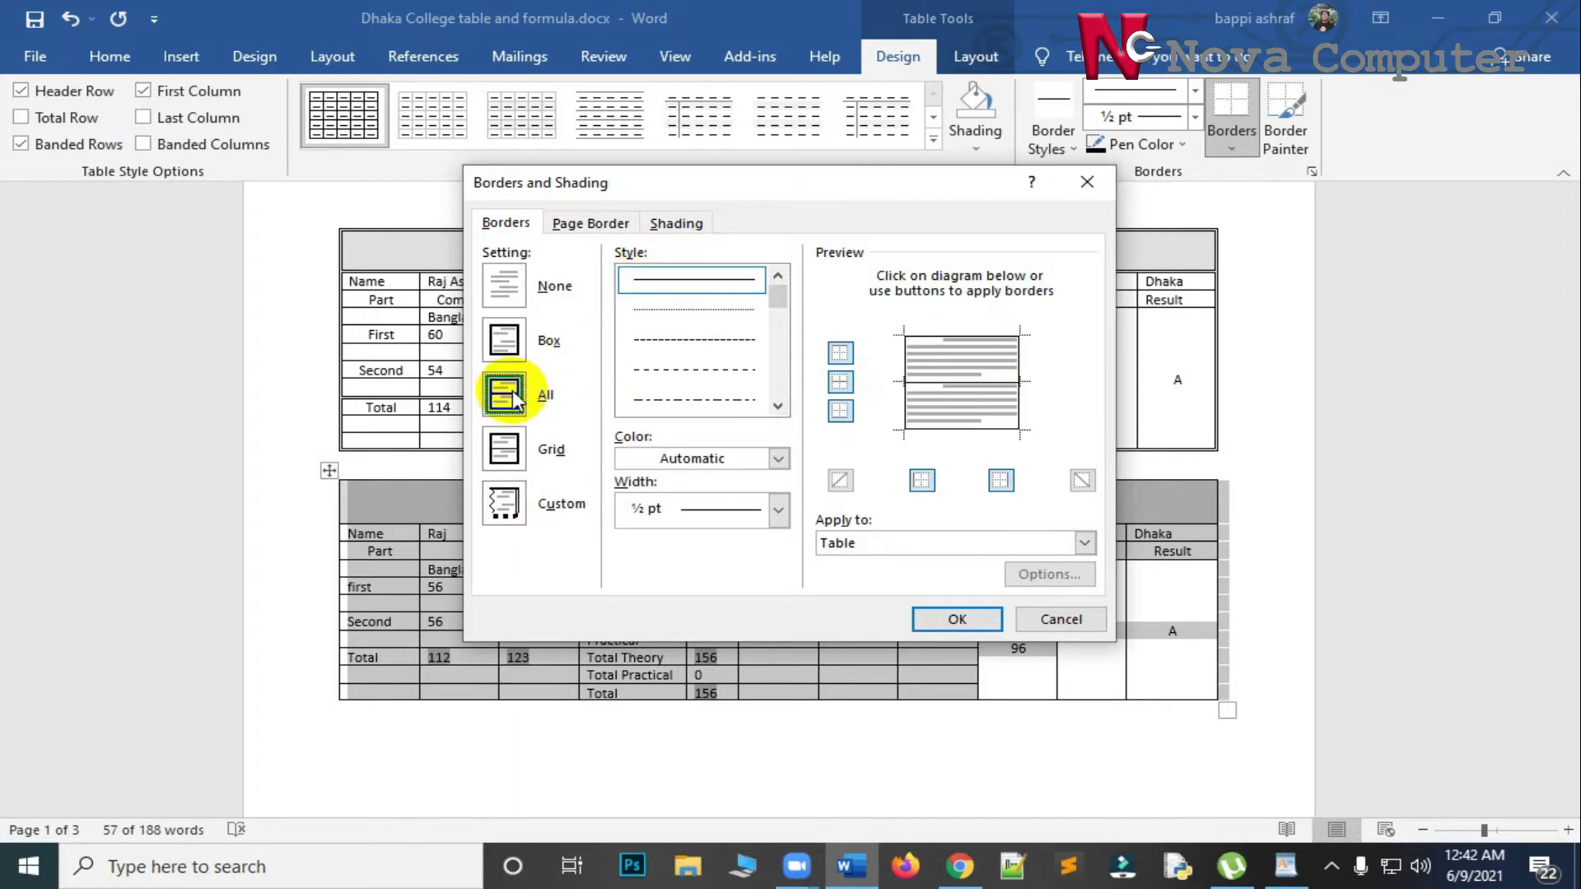
Apply double-line borders without inside horizontal lines, then undo that border change.
left_click(777, 406)
left_click(777, 405)
left_click(694, 399)
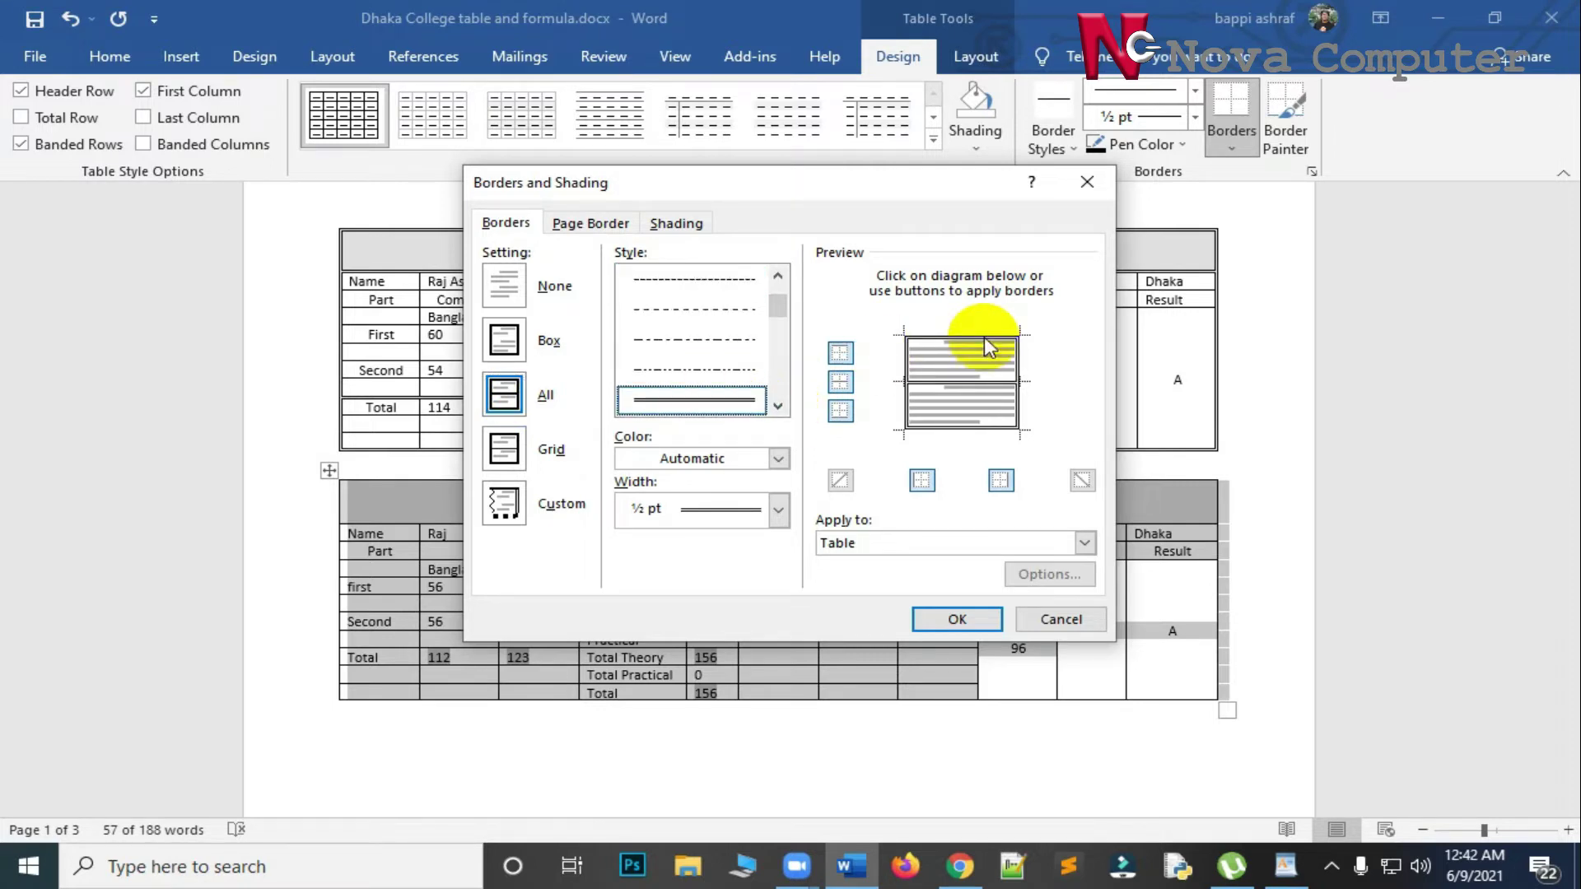
left_click(968, 383)
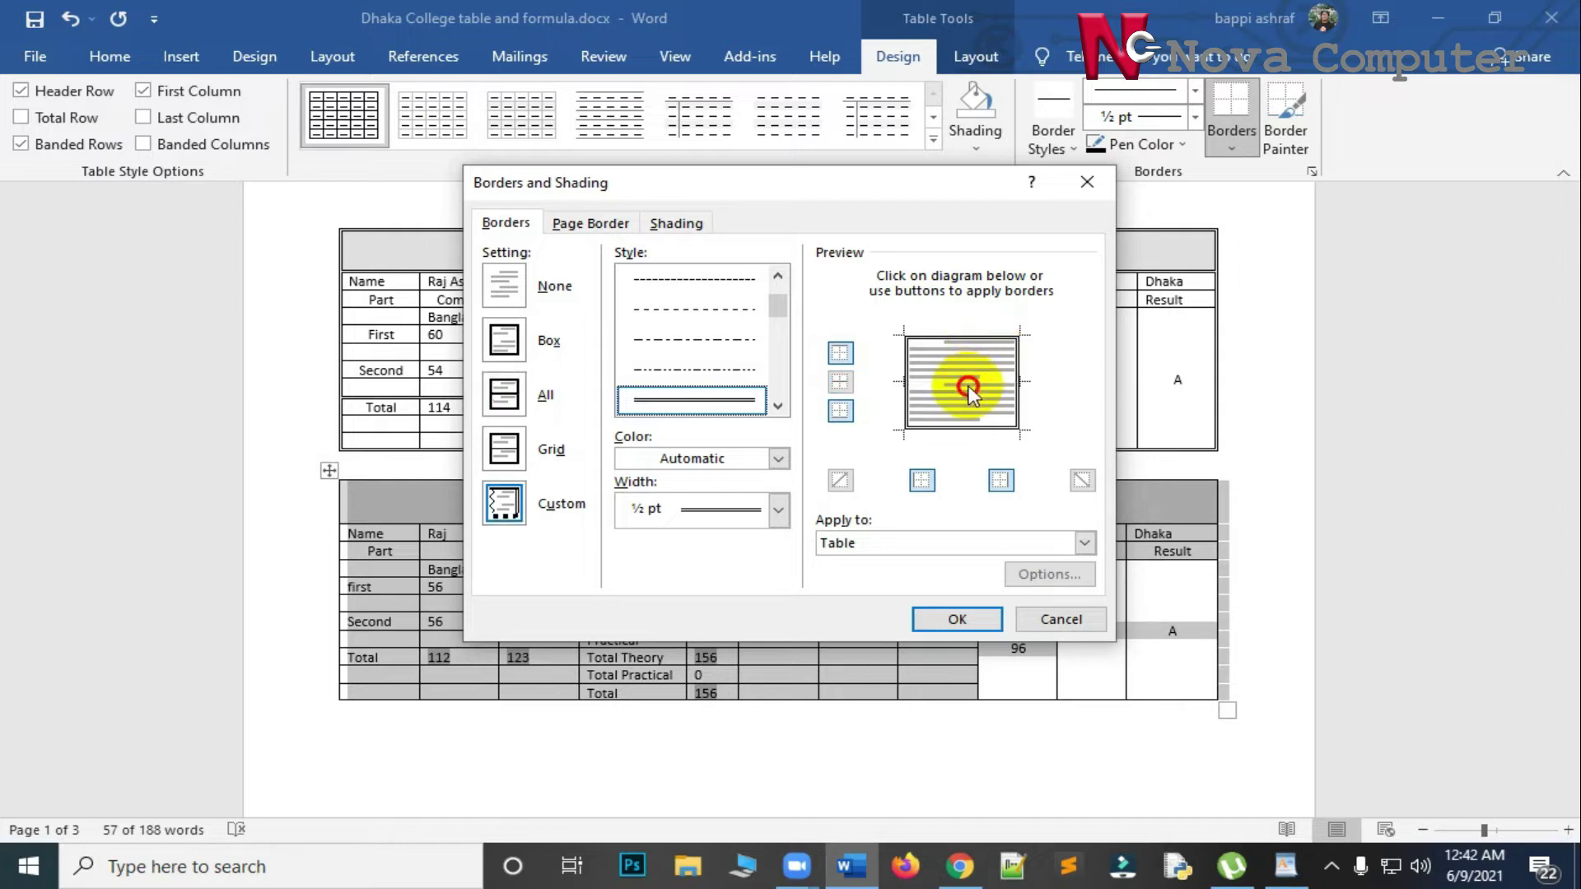
left_click(955, 619)
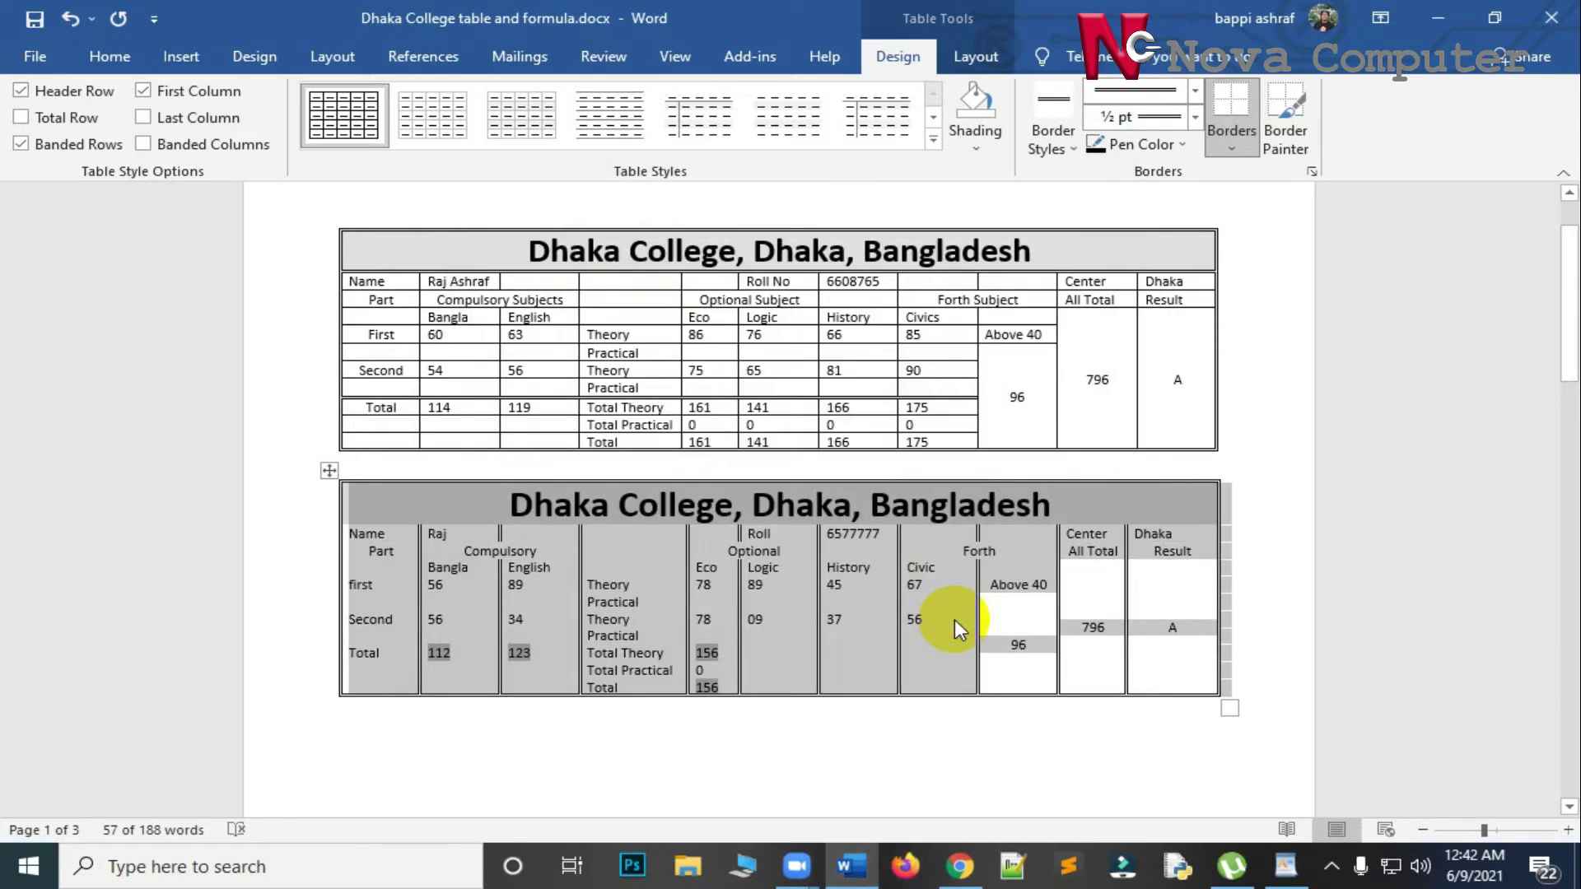
key("ctrl+z")
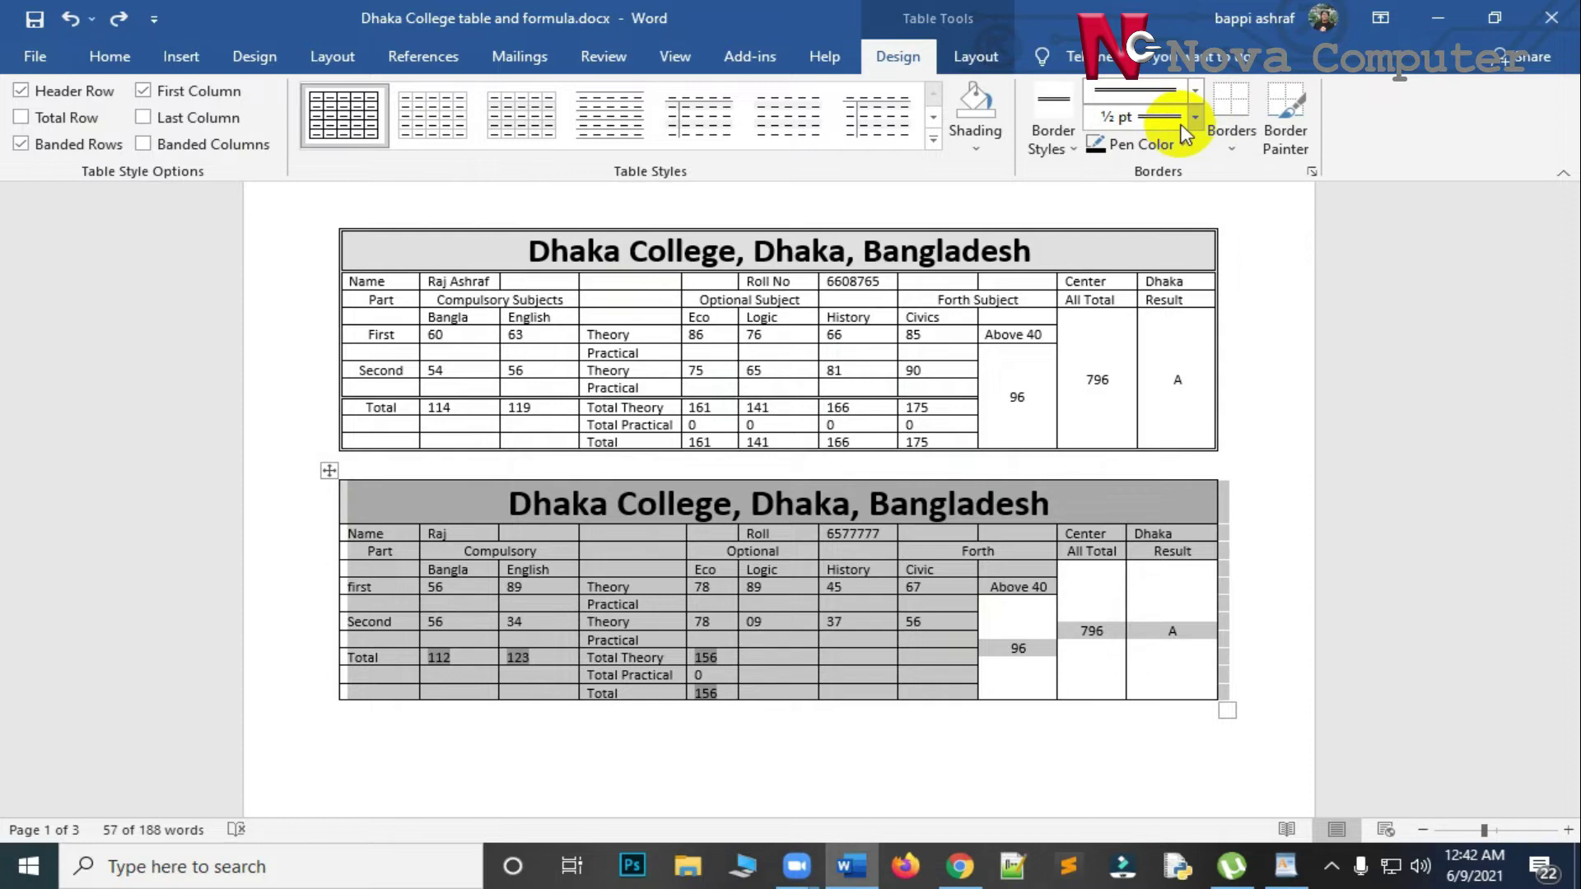
Apply the All setting with single-line borders to every cell of the second table.
left_click(1235, 150)
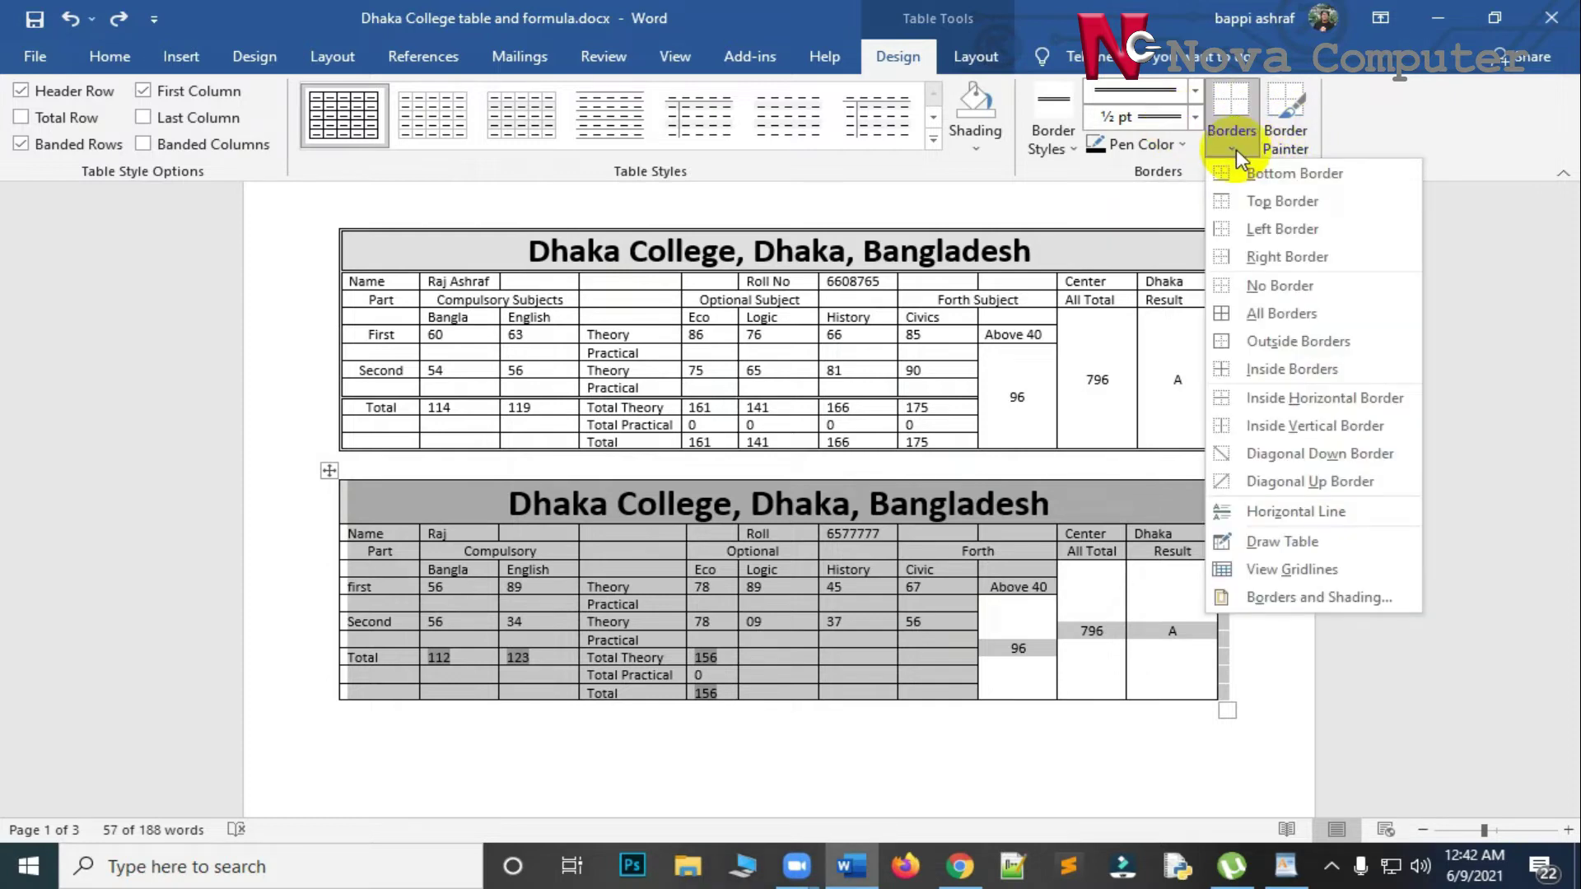
left_click(1315, 603)
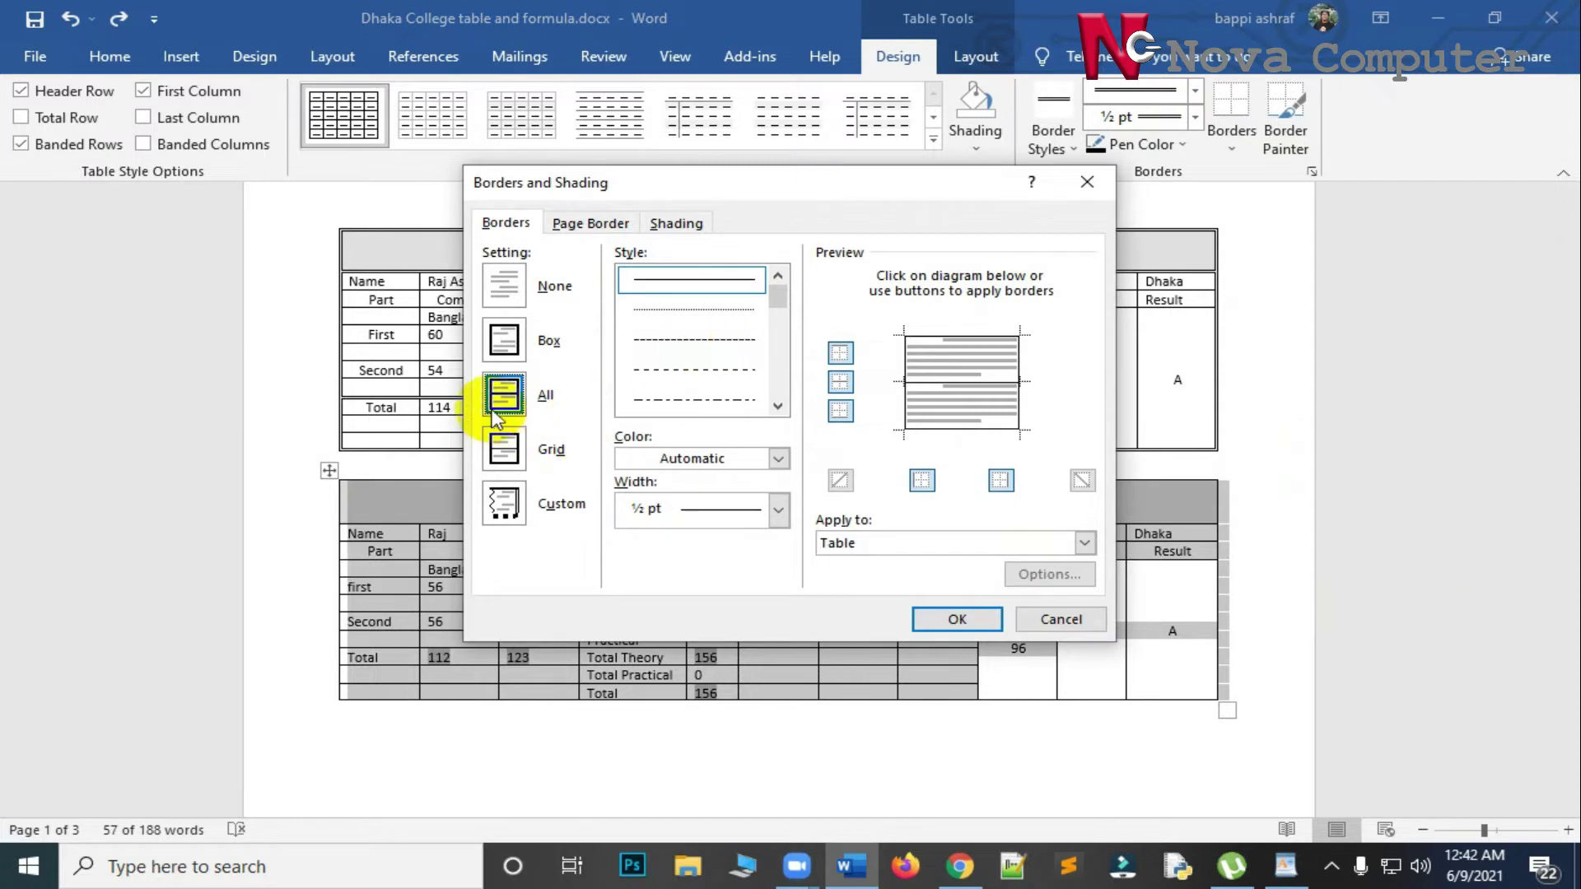
left_click(498, 400)
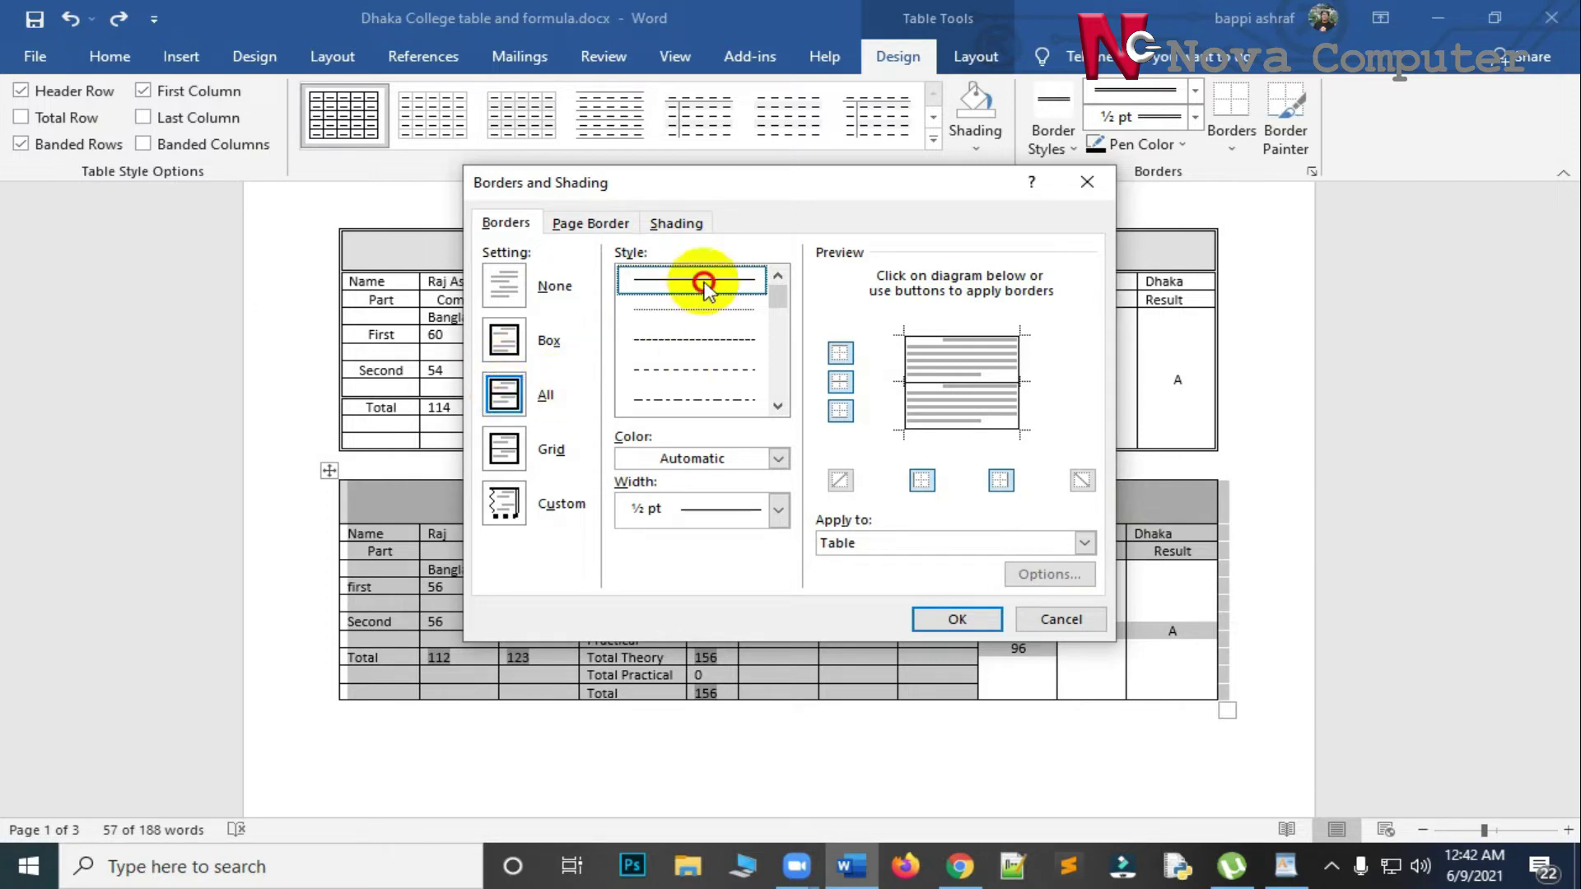
left_click(959, 619)
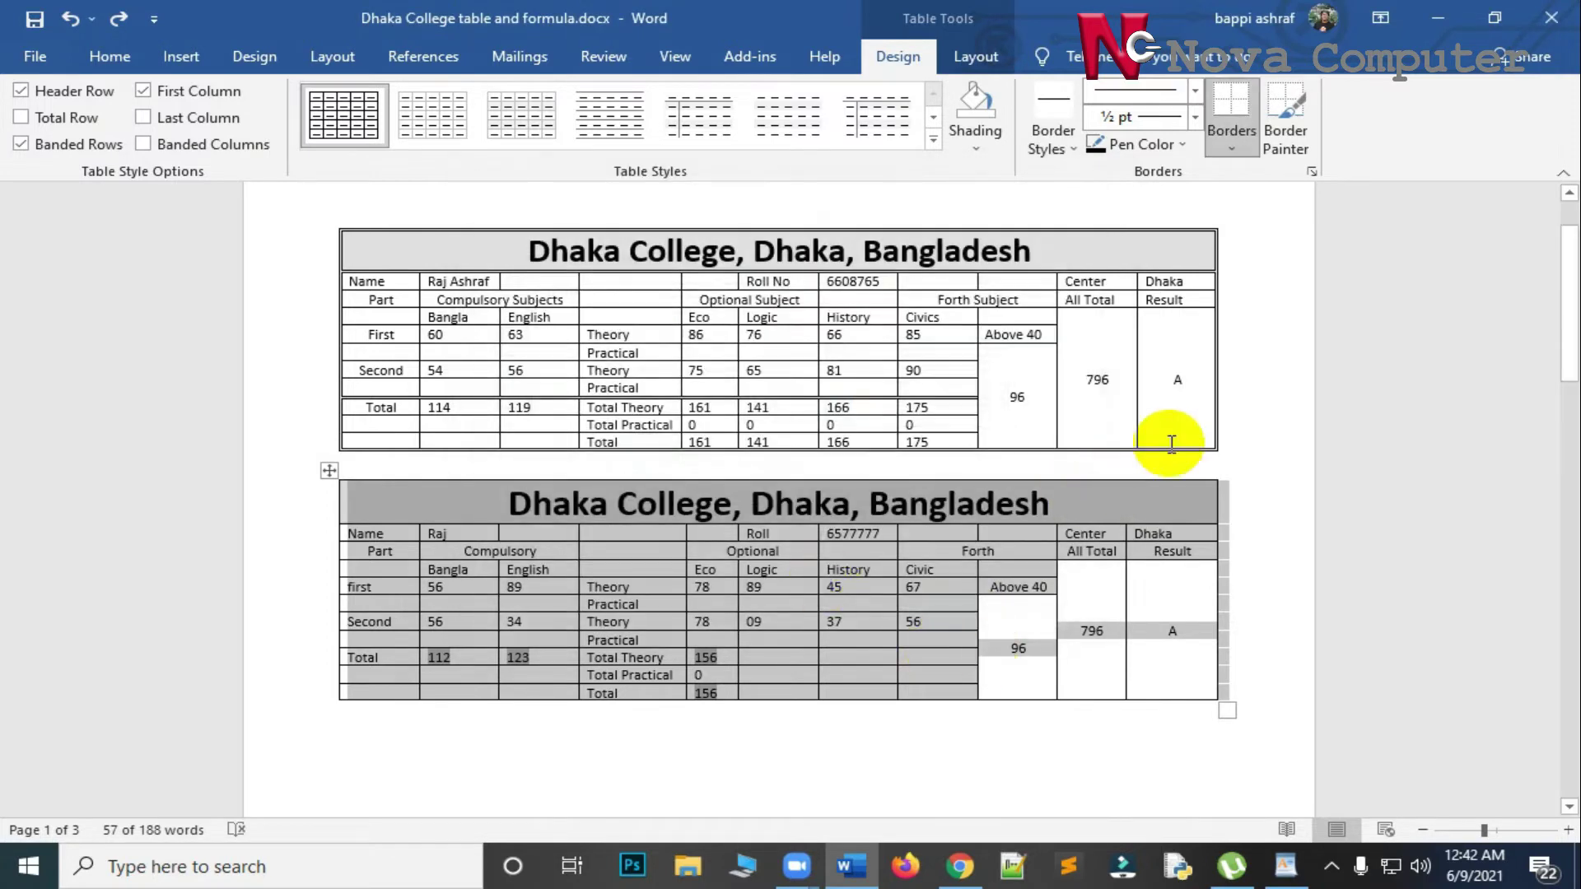
left_click(1262, 454)
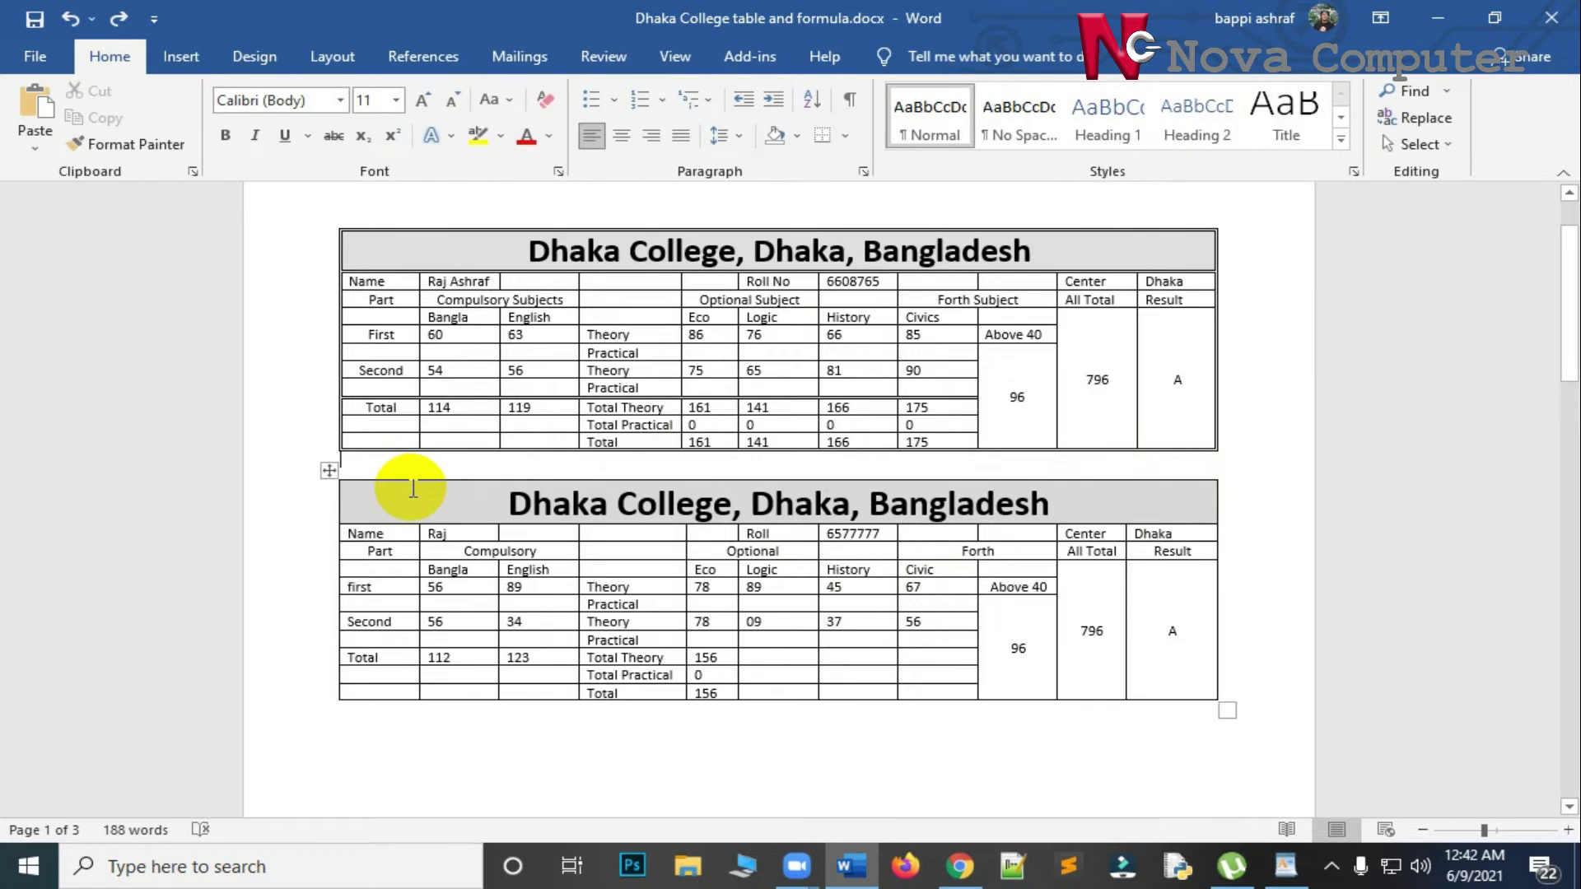
Give the second table's title row only a double bottom border, removing top, left and right edges.
left_click(371, 494)
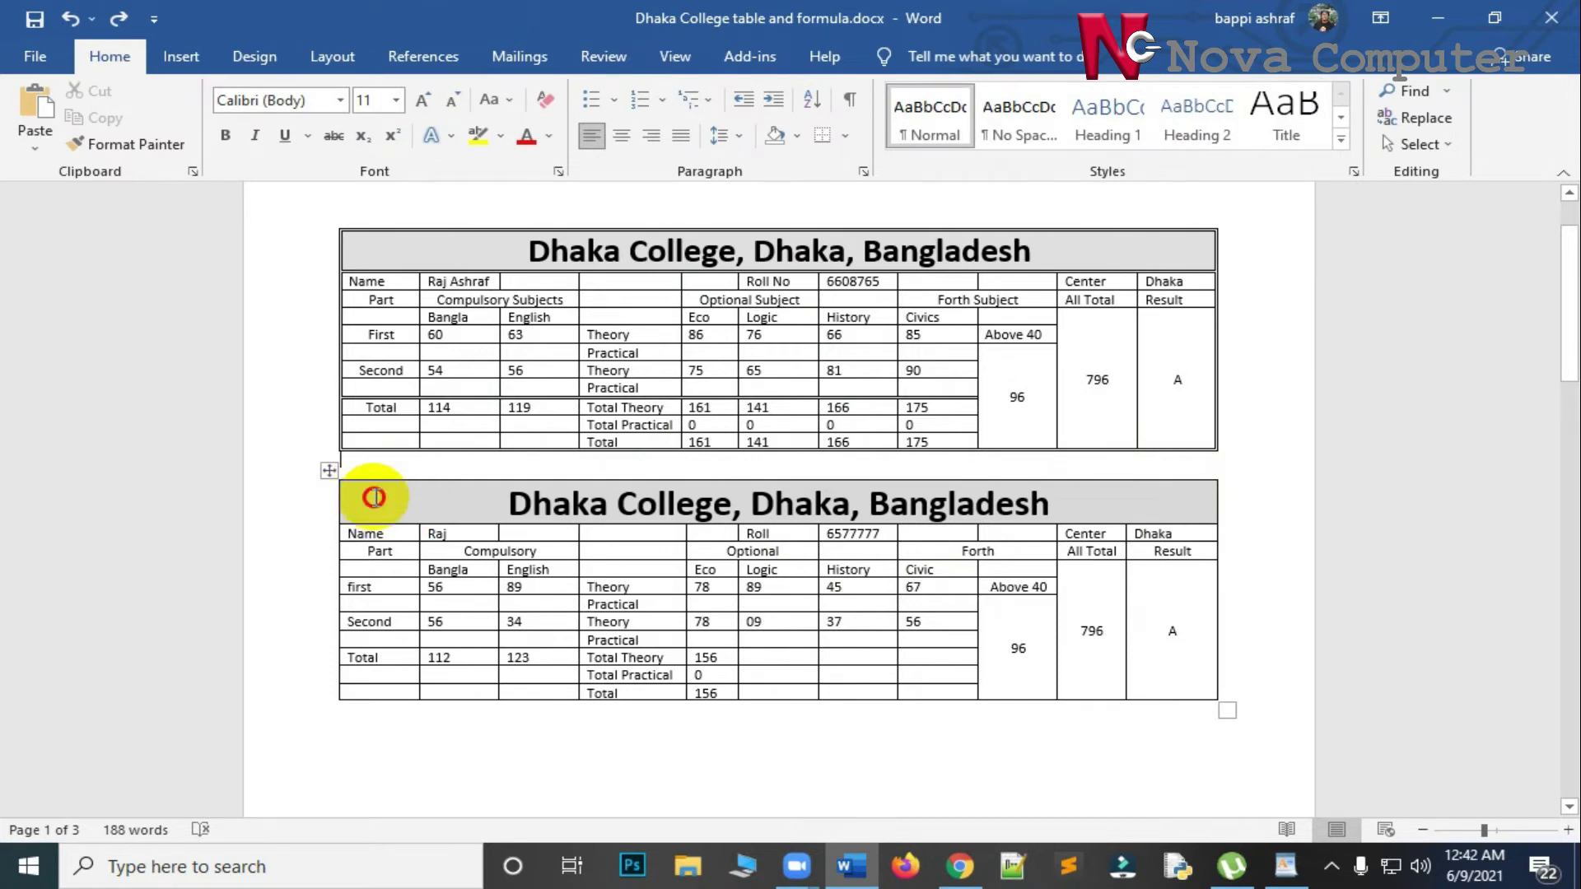
left_click(296, 517)
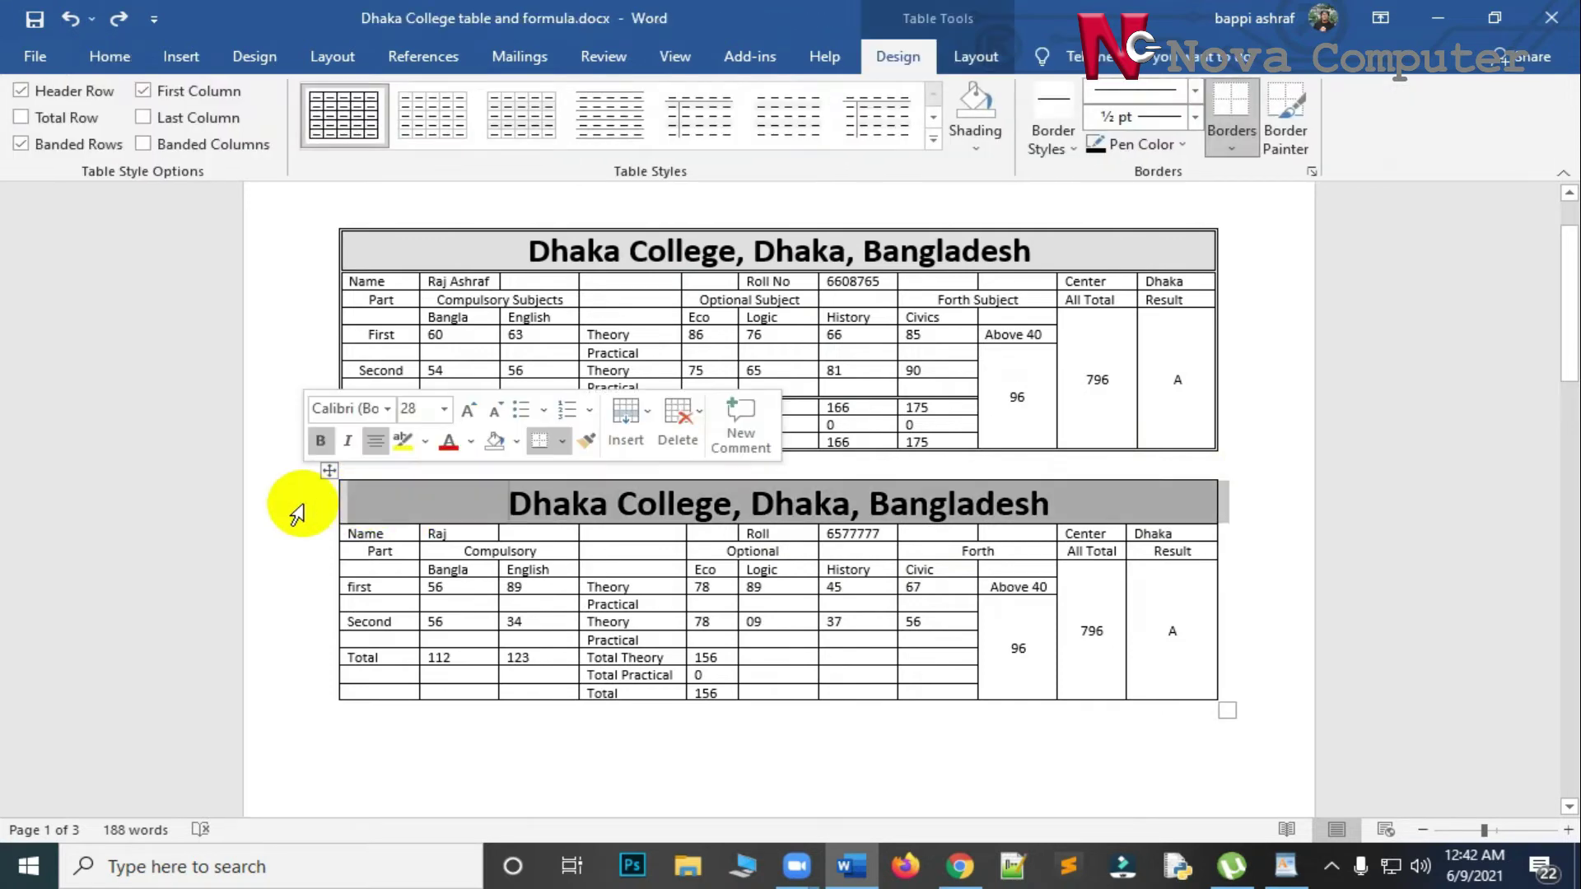
left_click(1310, 171)
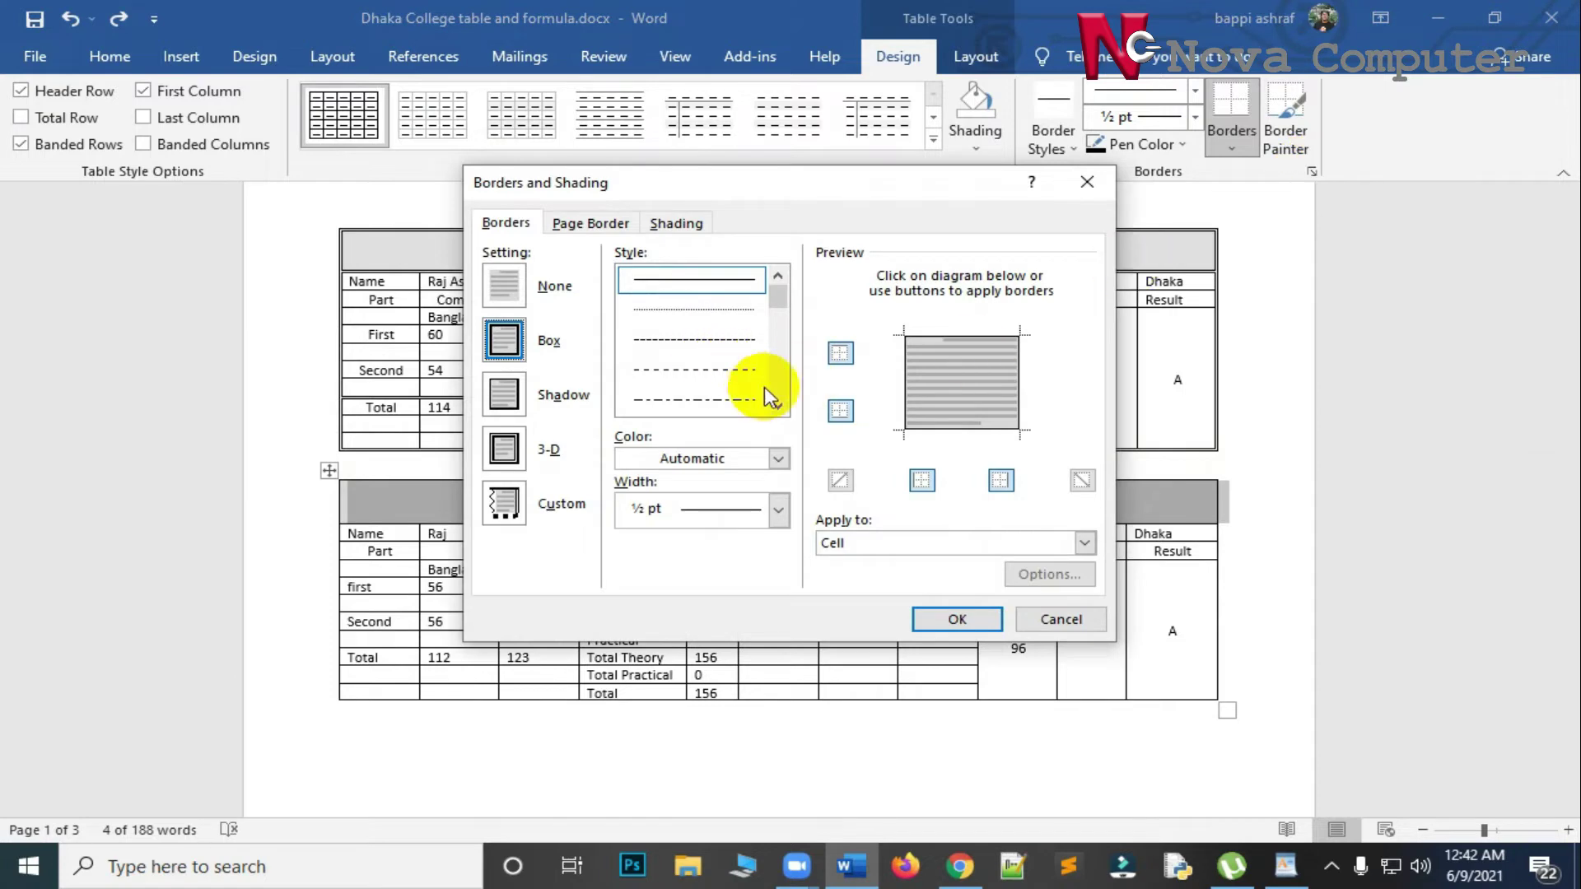
scroll(764, 387, "down", 5)
left_click(714, 287)
scroll(708, 284, "up", 2)
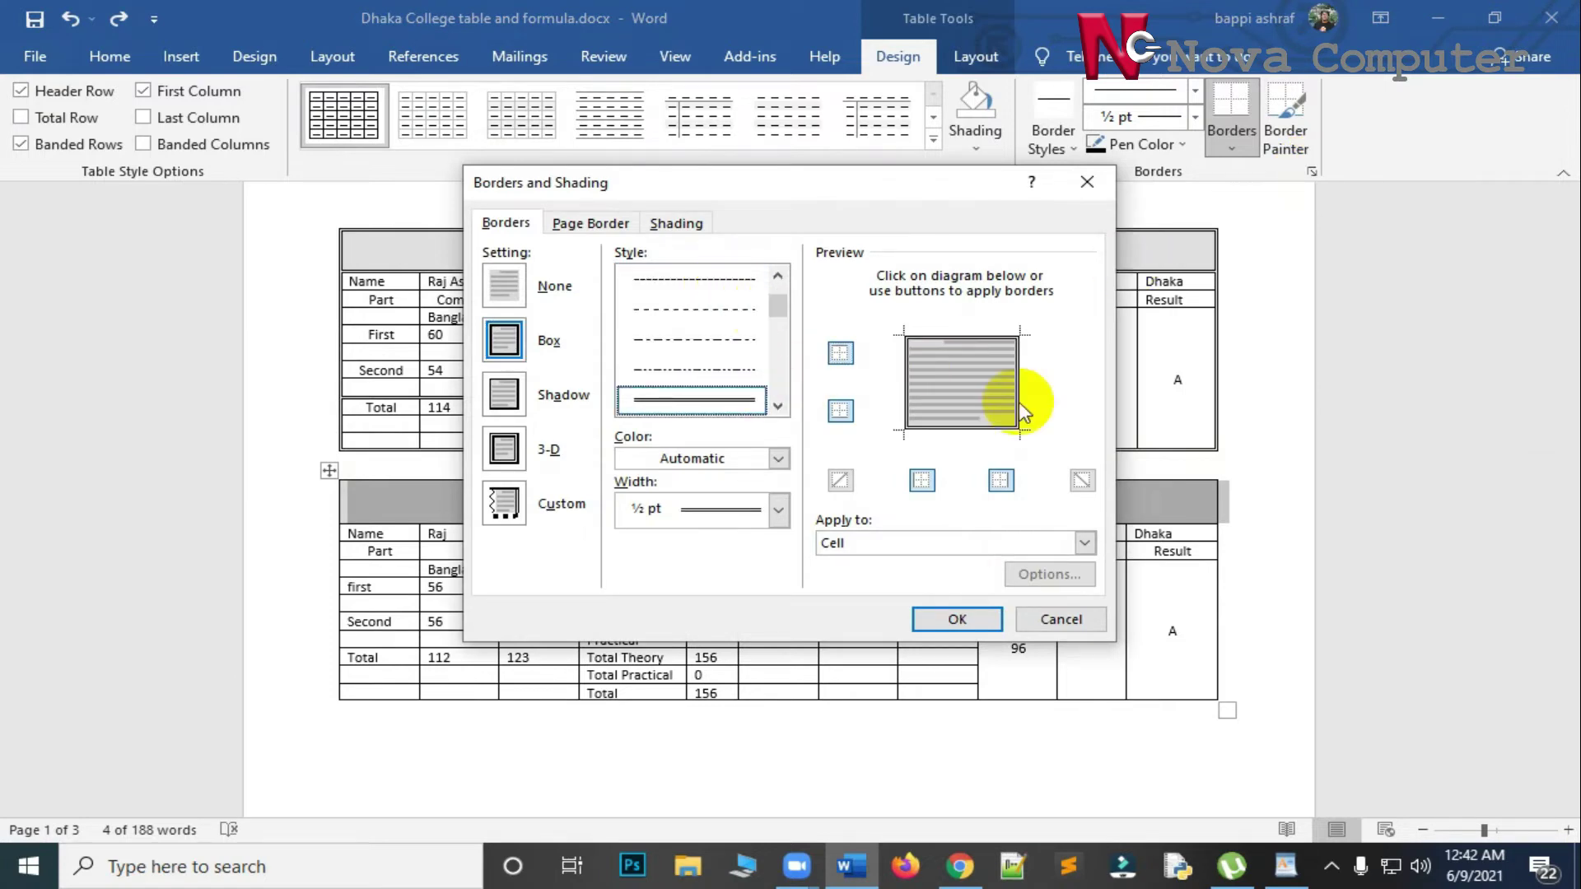
left_click(987, 427)
left_click(986, 427)
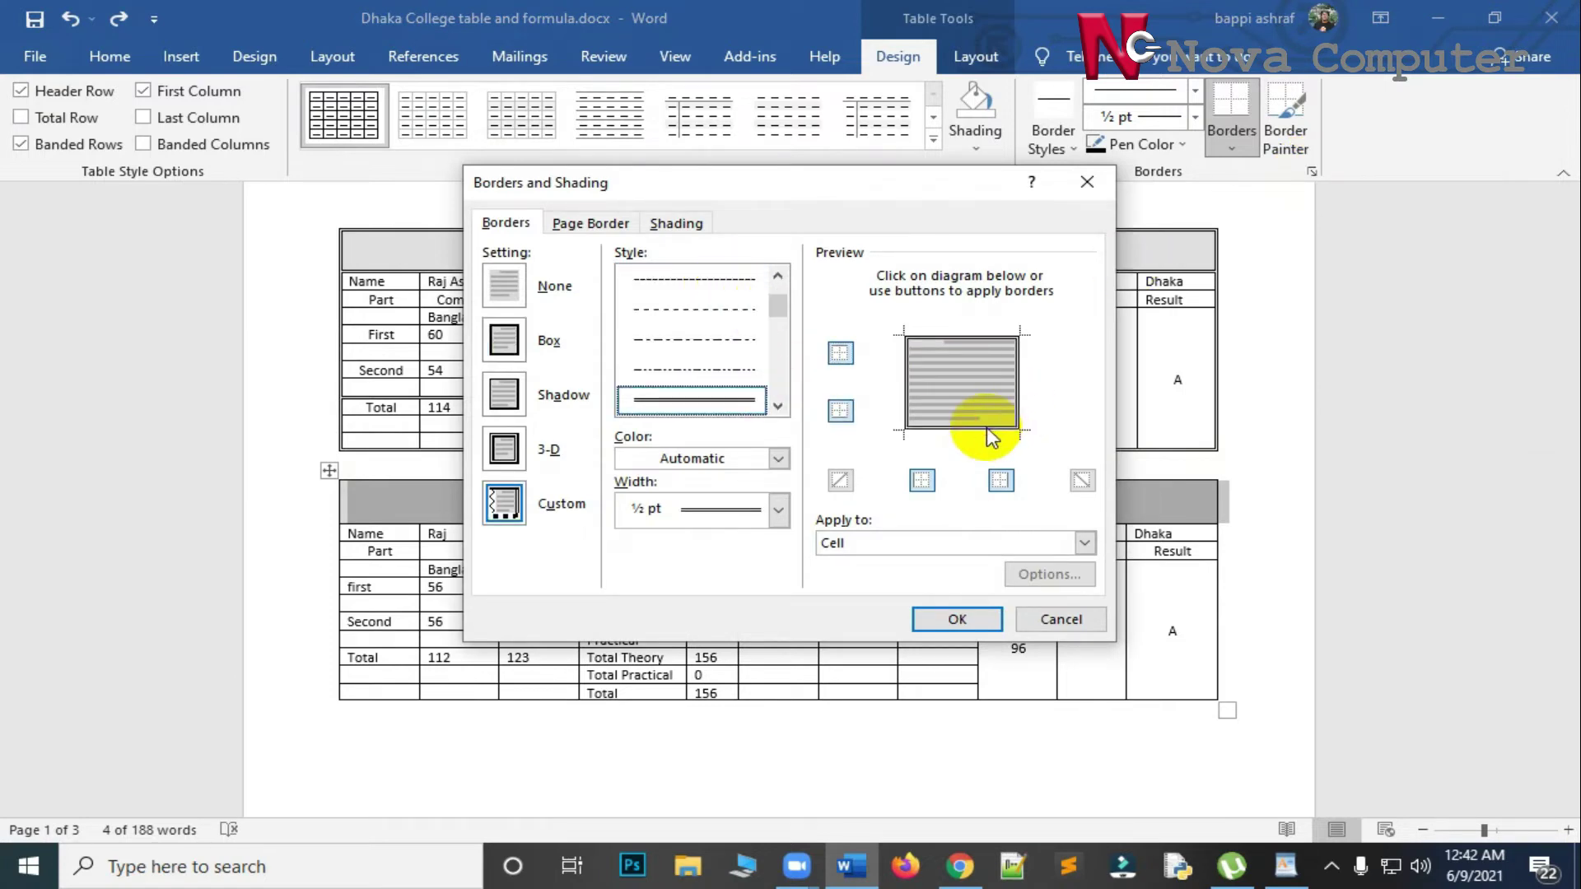
left_click(1019, 378)
left_click(907, 378)
left_click(934, 339)
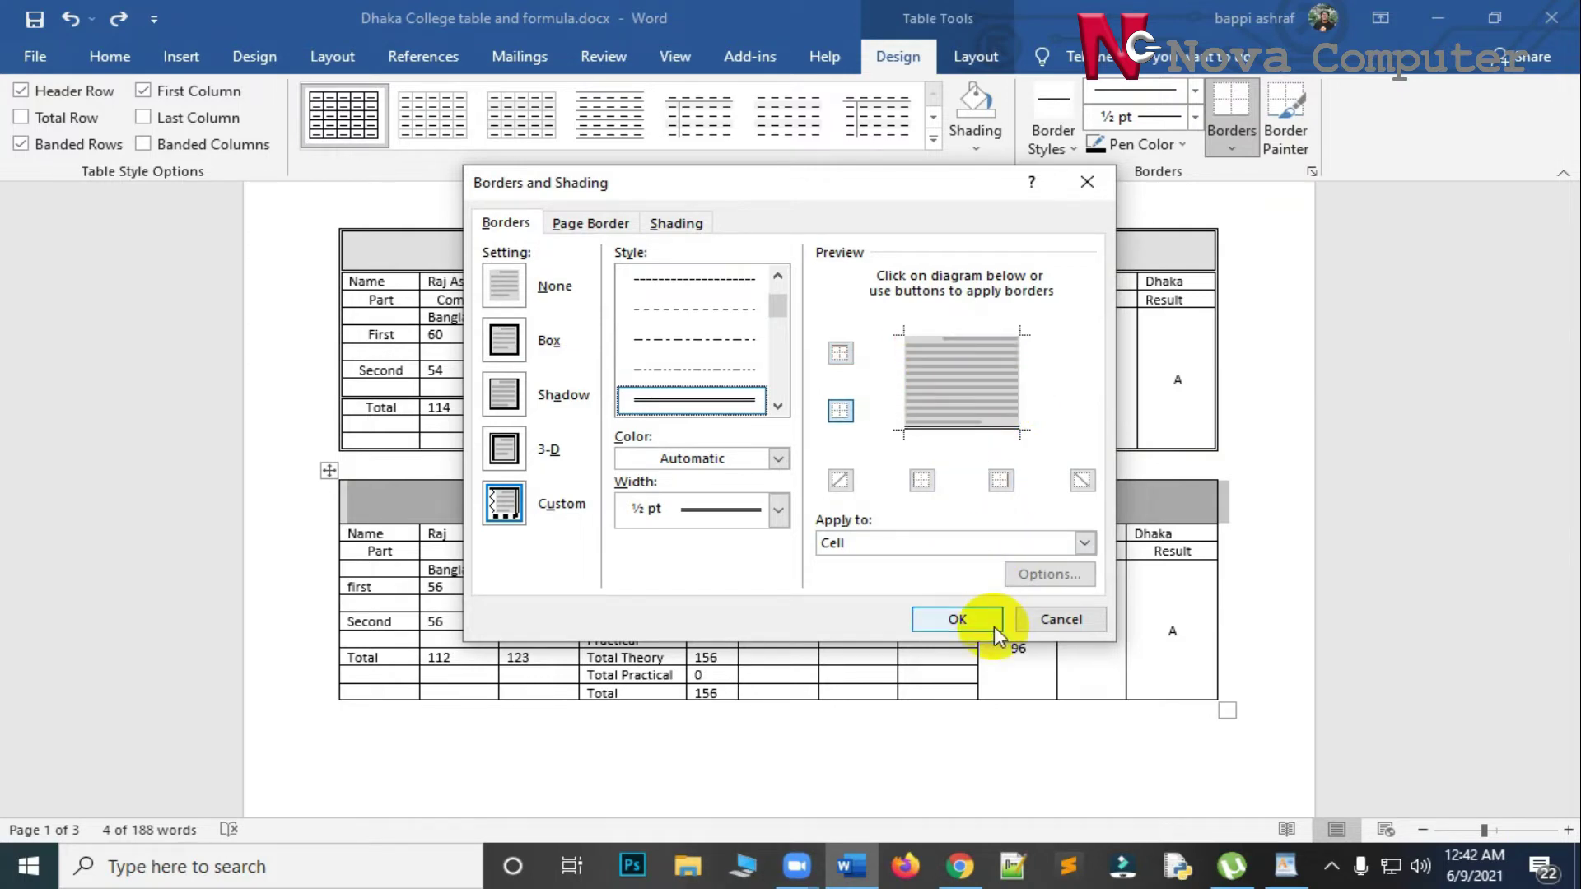
left_click(965, 619)
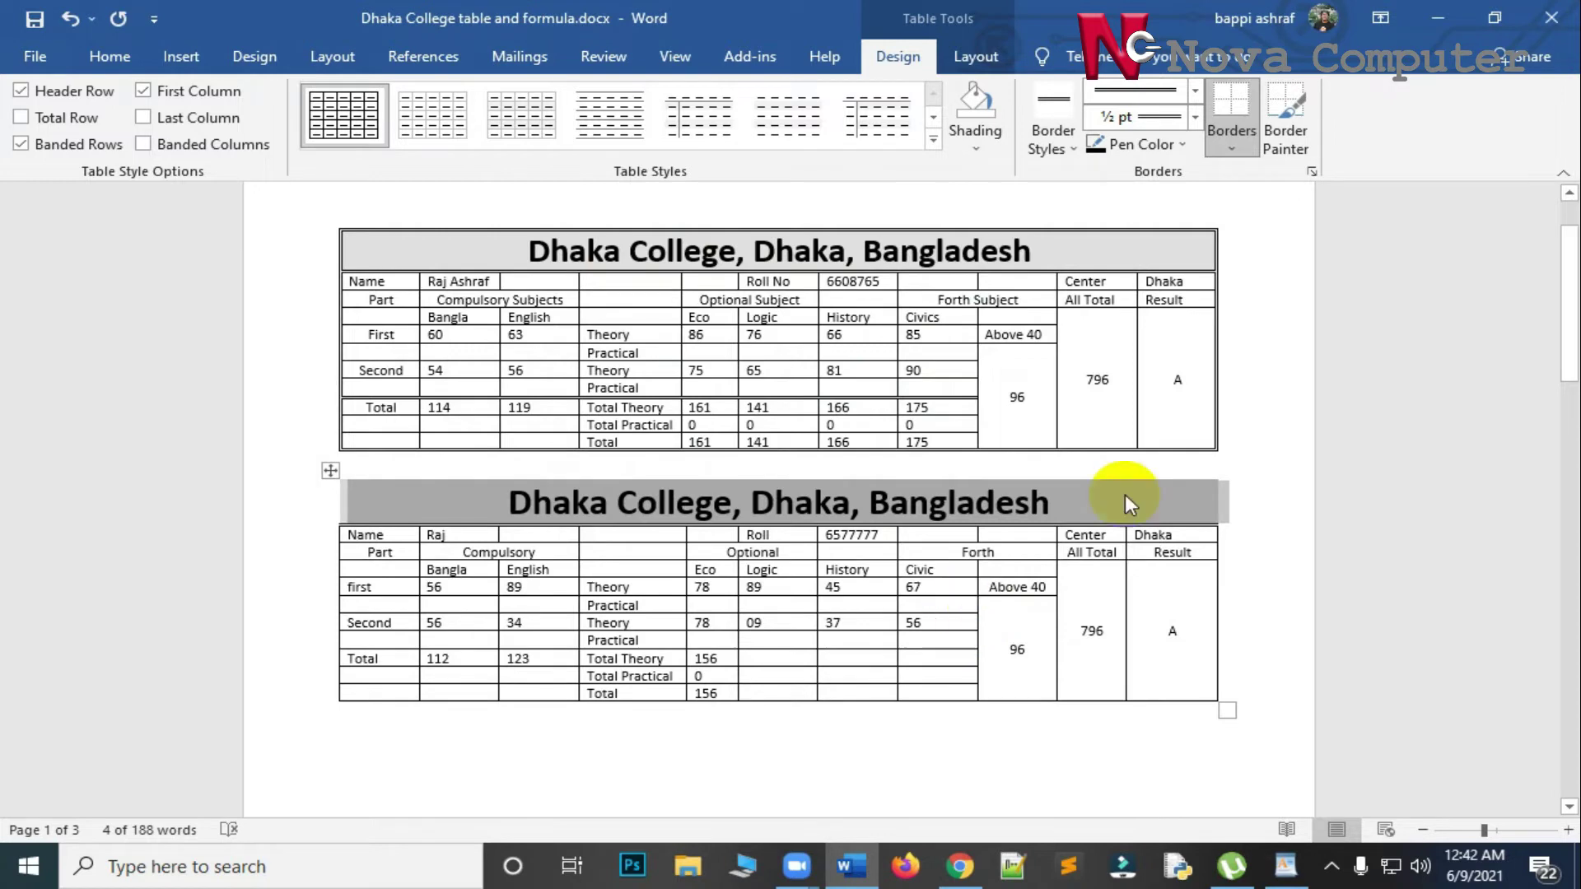
left_click(1292, 502)
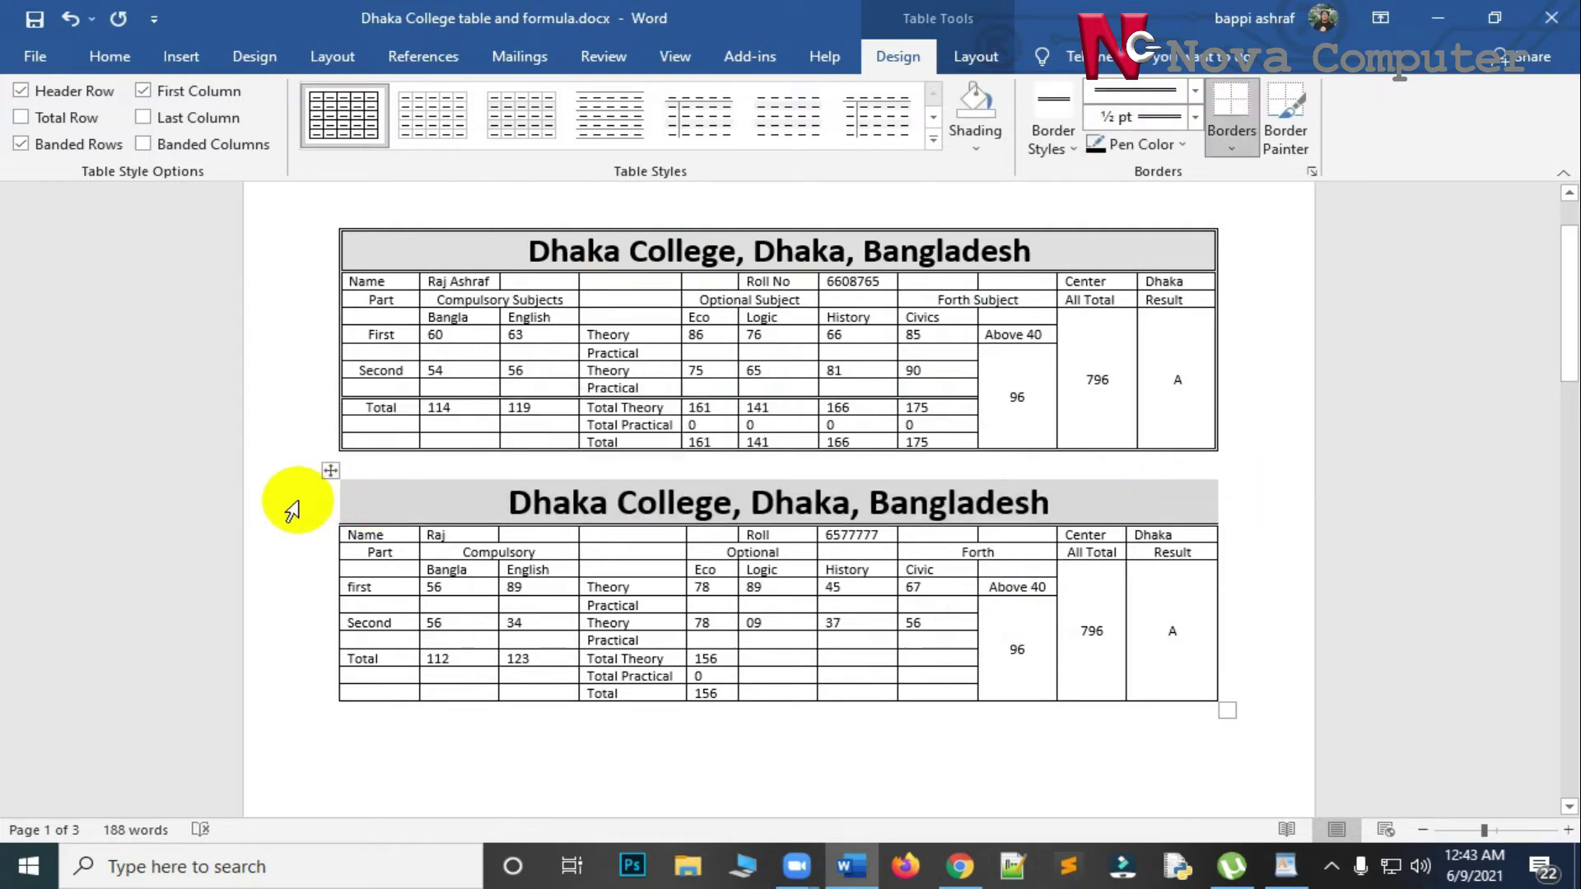
Select the empty Practical row below Second in the second table.
left_click_drag(289, 504, 276, 700)
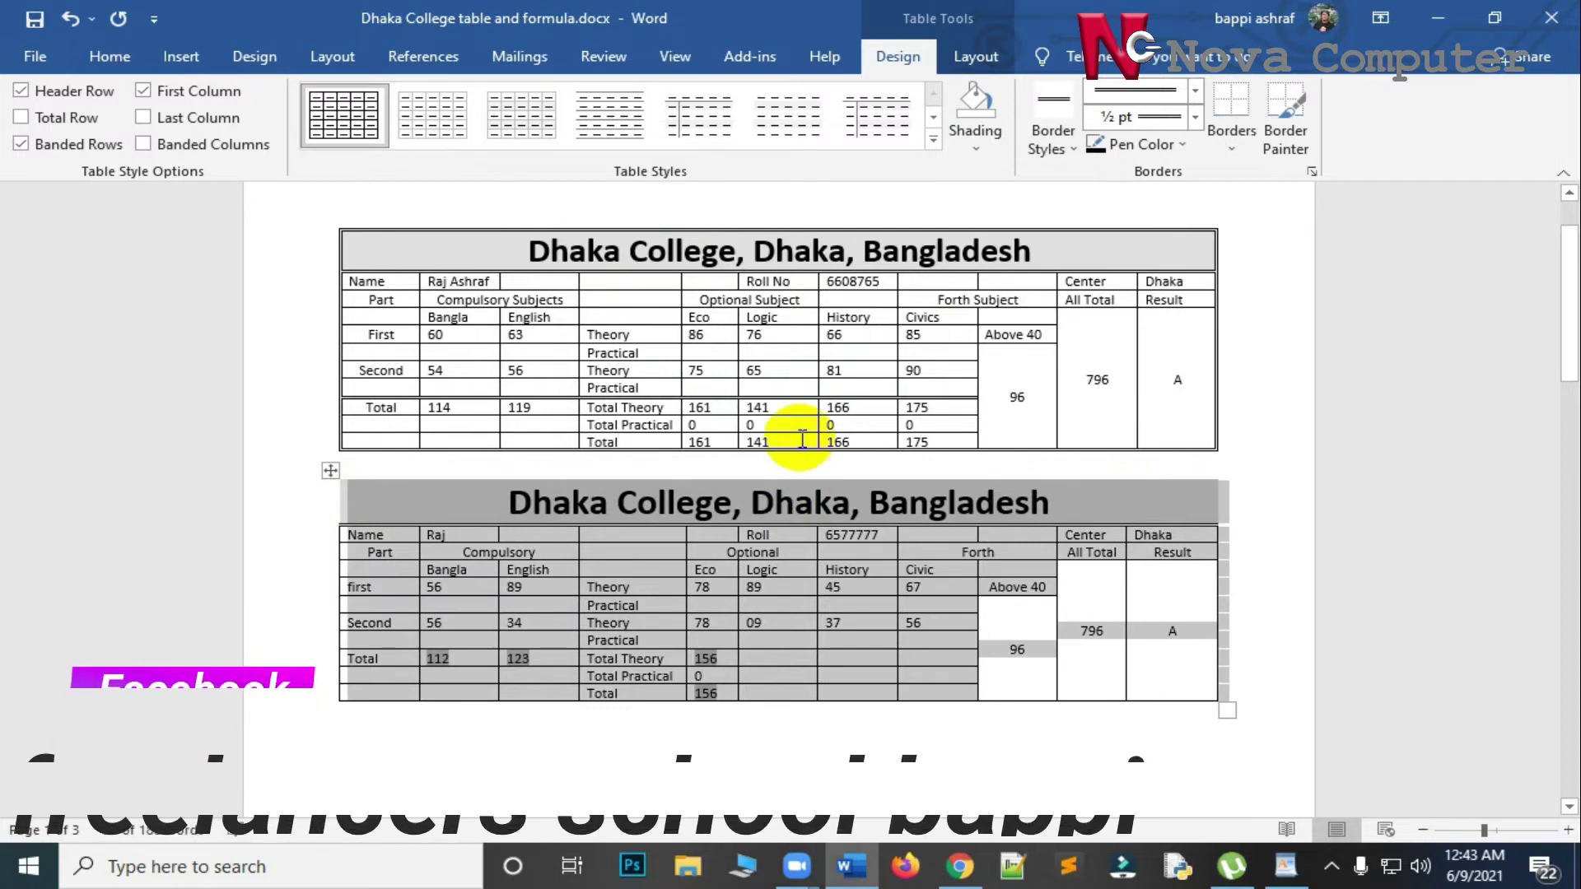
left_click(770, 443)
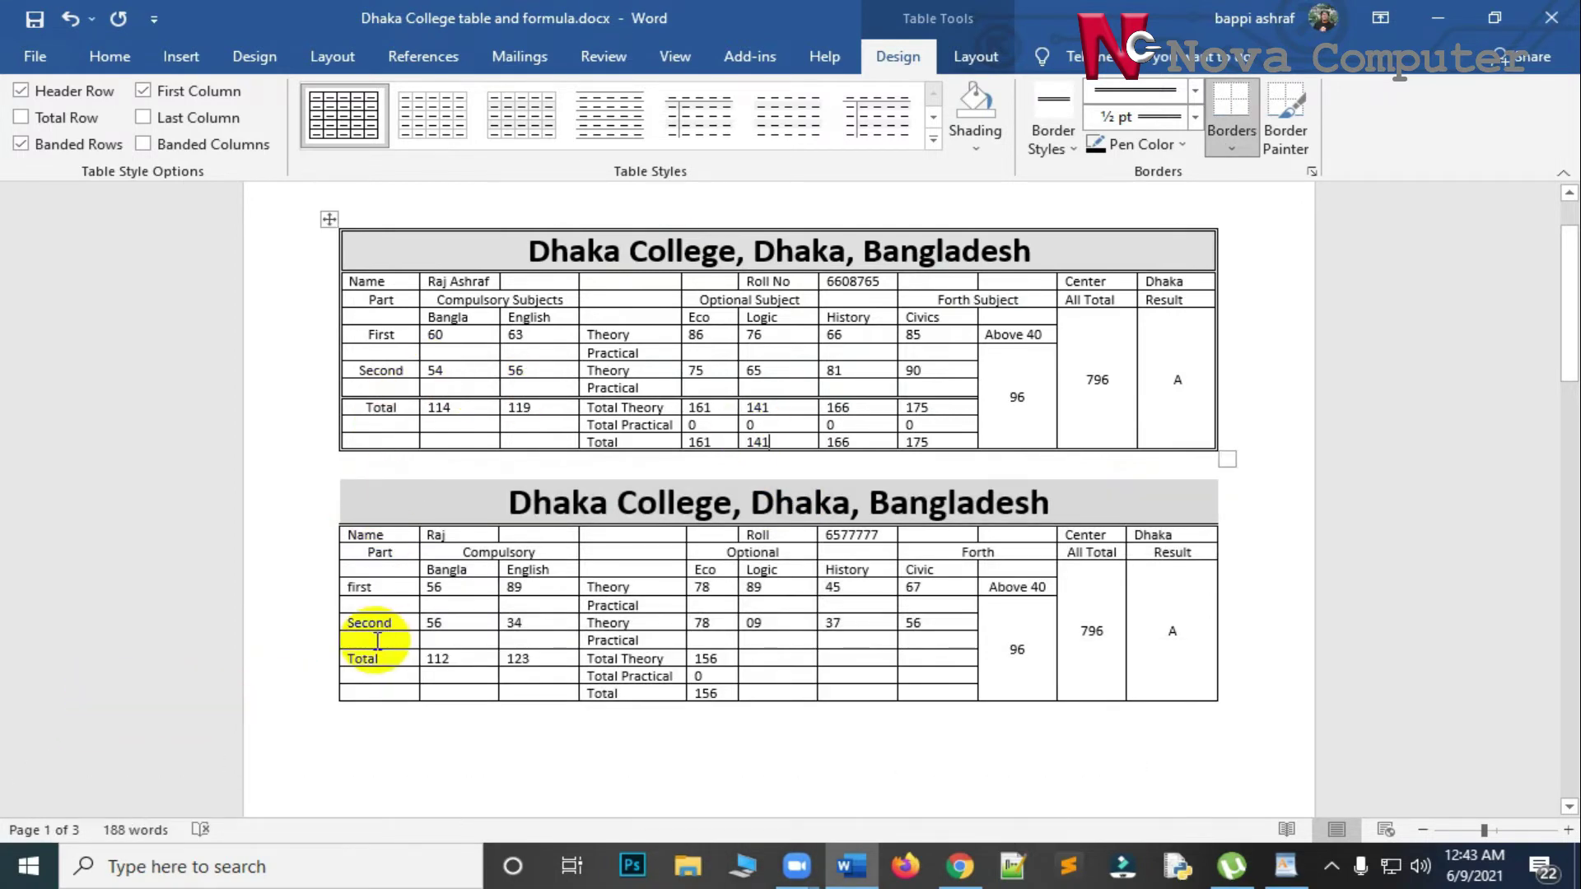
left_click_drag(374, 641, 929, 631)
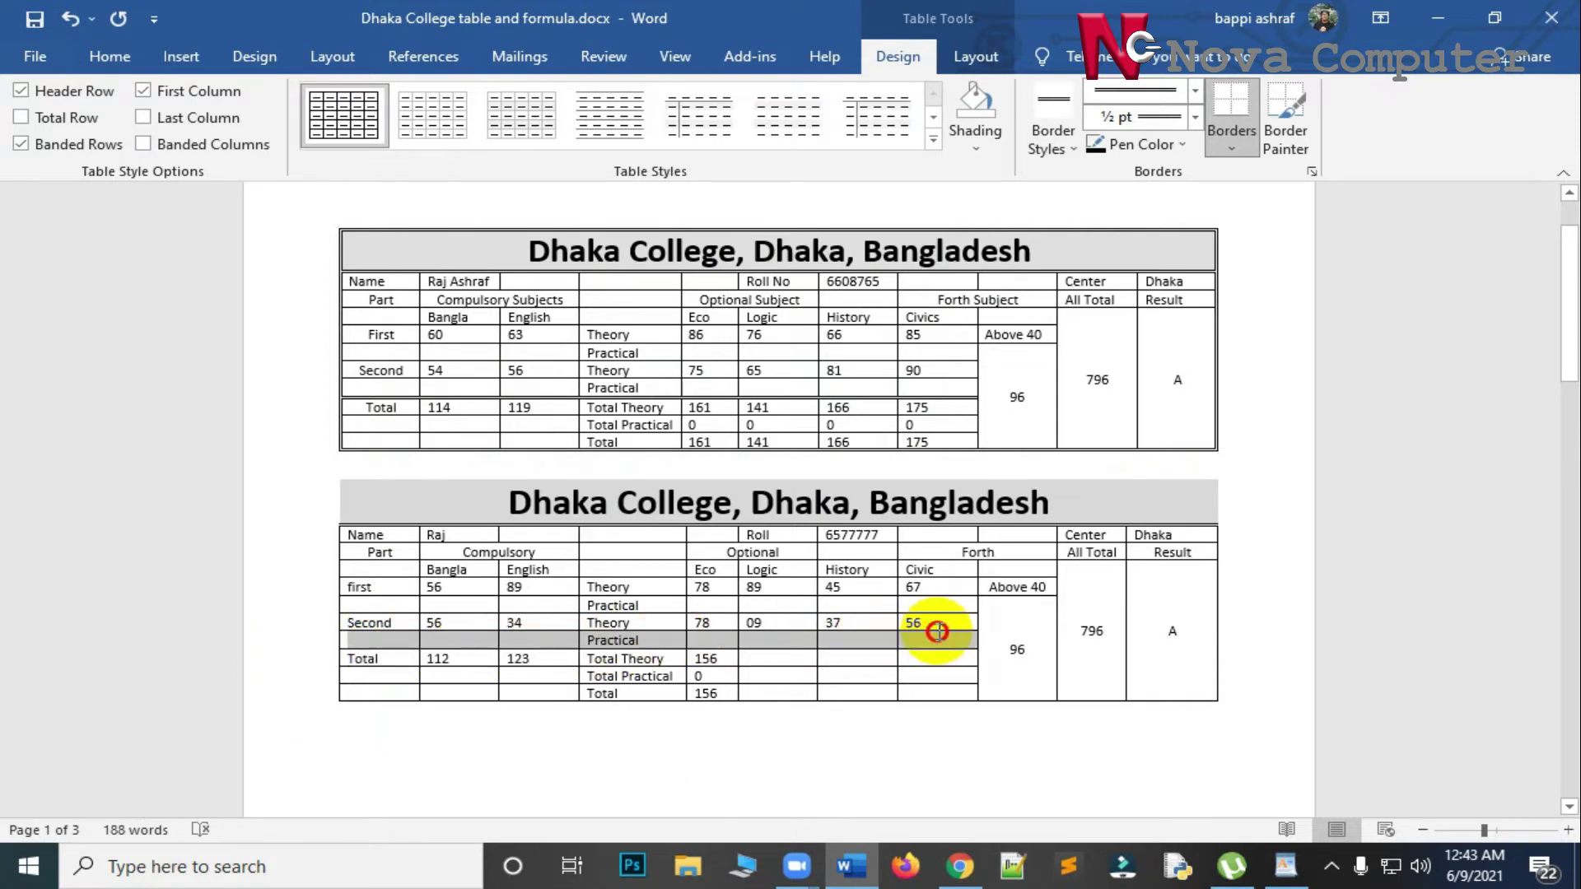
Apply a double-line custom border with the left, right and inside vertical lines removed.
left_click(1310, 173)
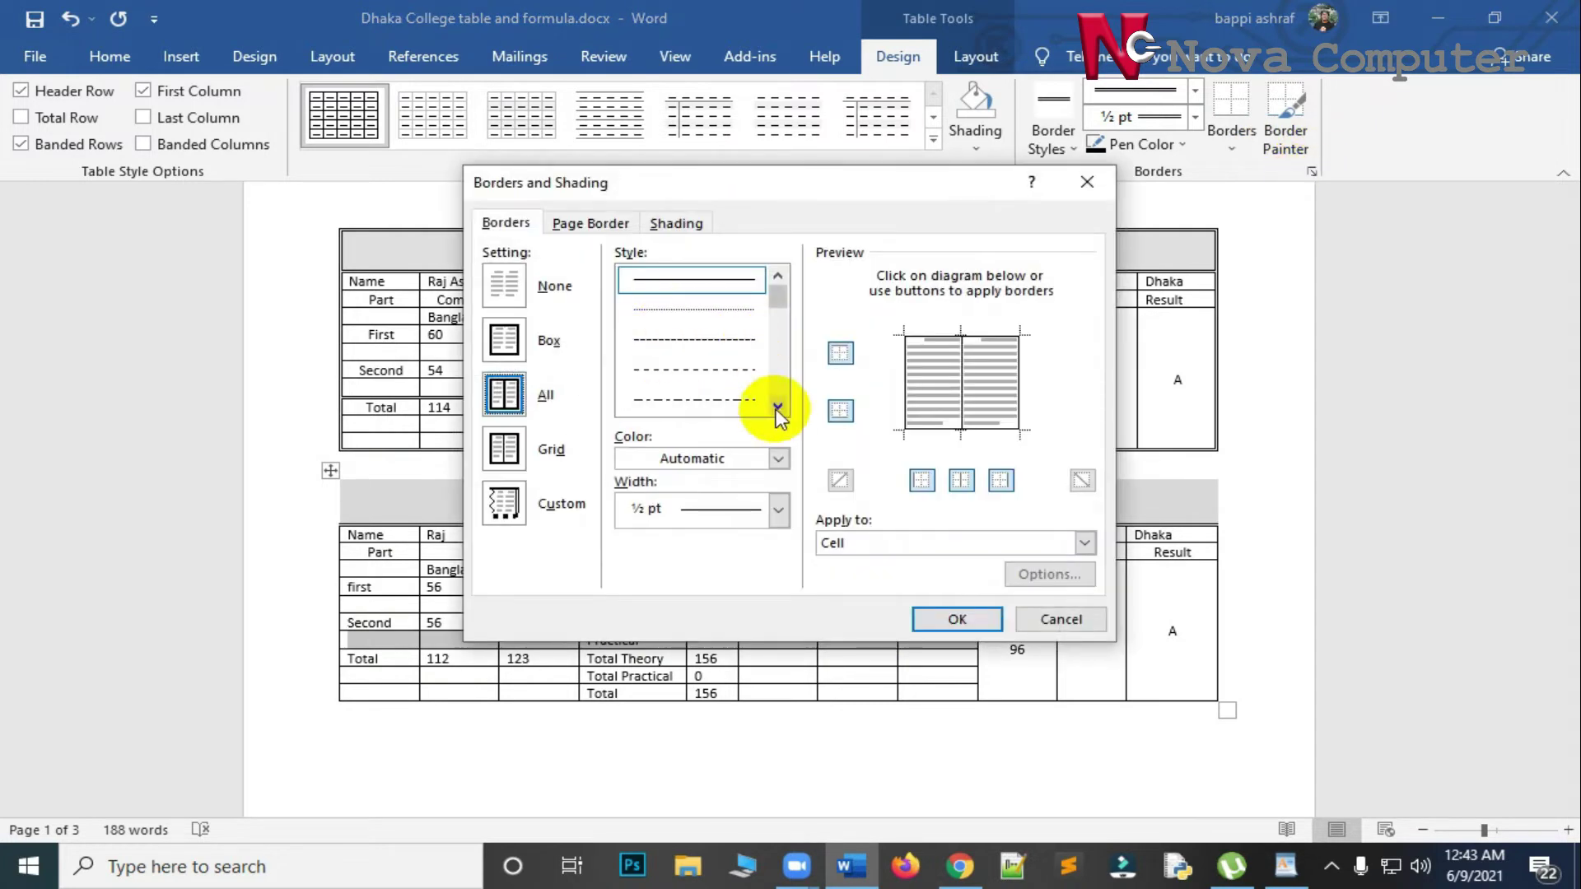
left_click(777, 407)
left_click(708, 399)
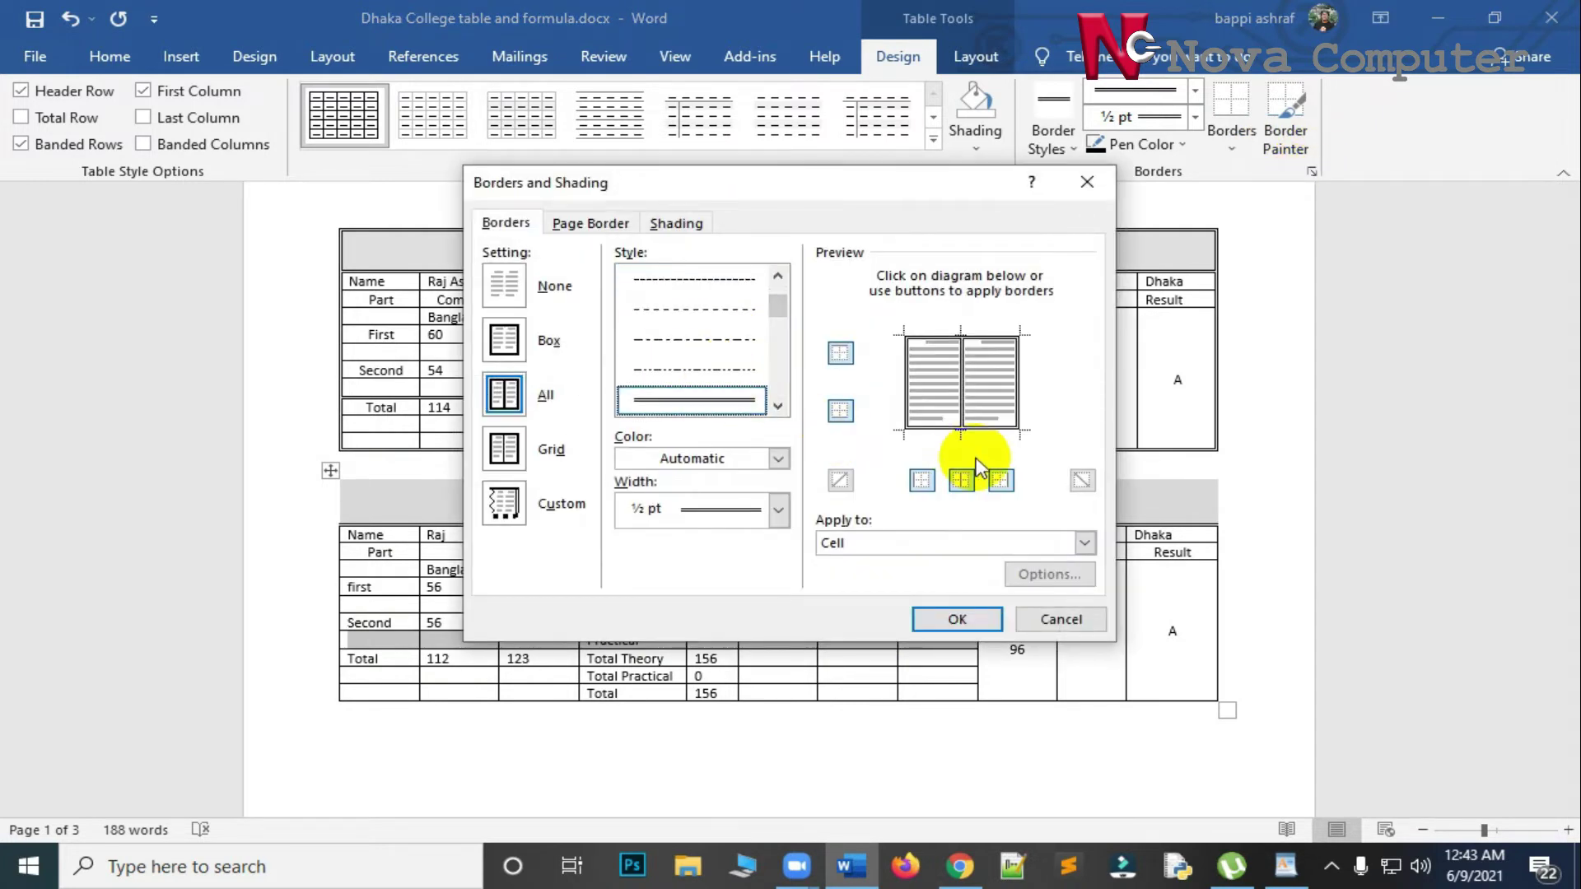
left_click(975, 339)
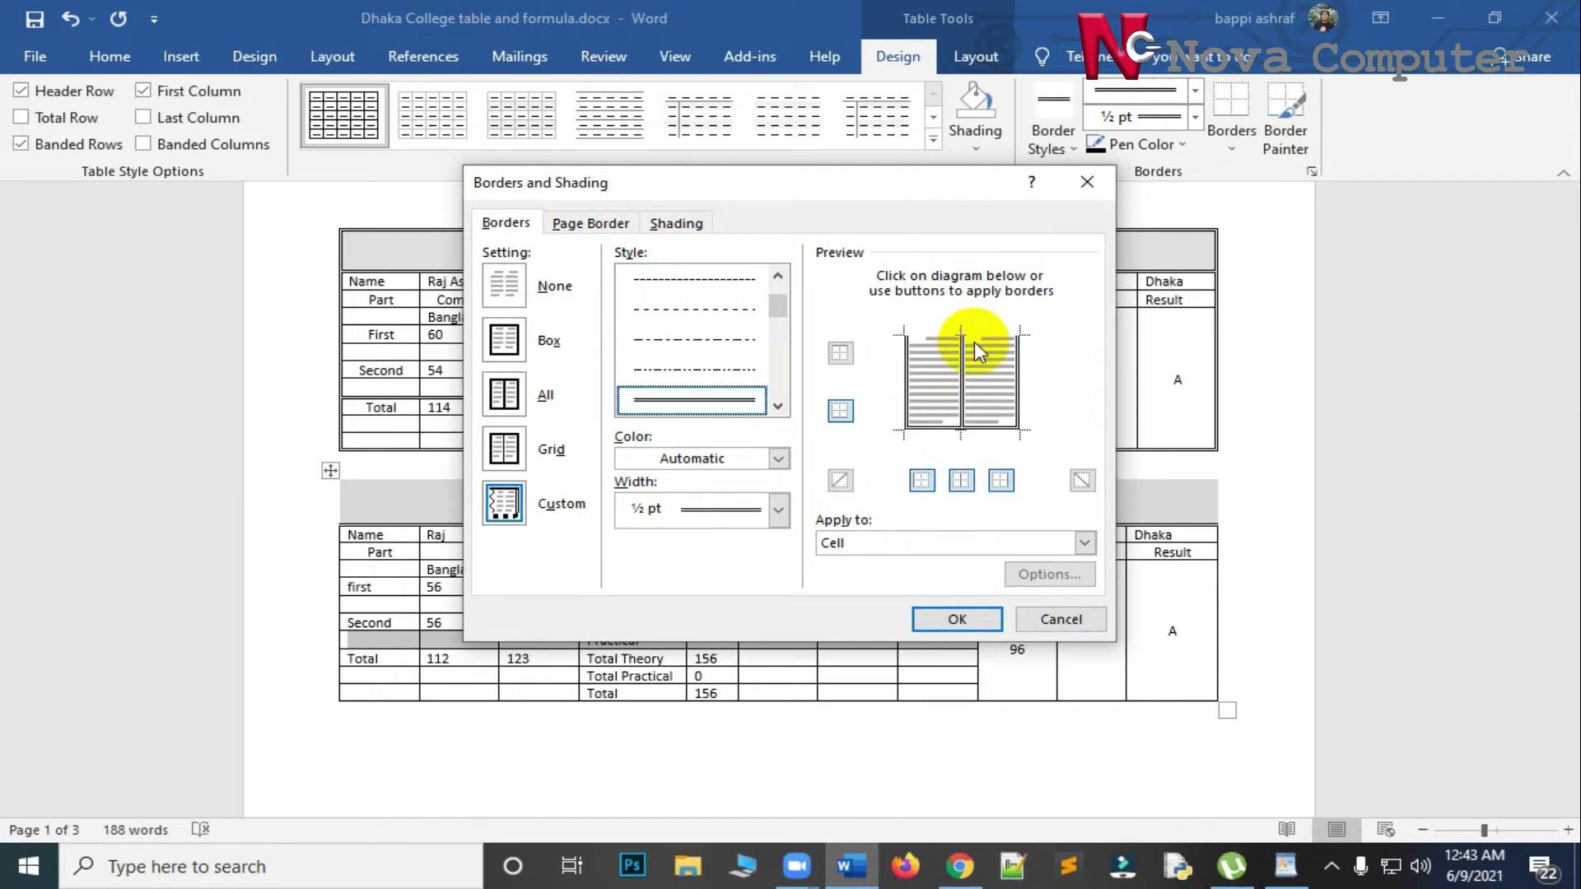
left_click(1021, 354)
left_click(905, 371)
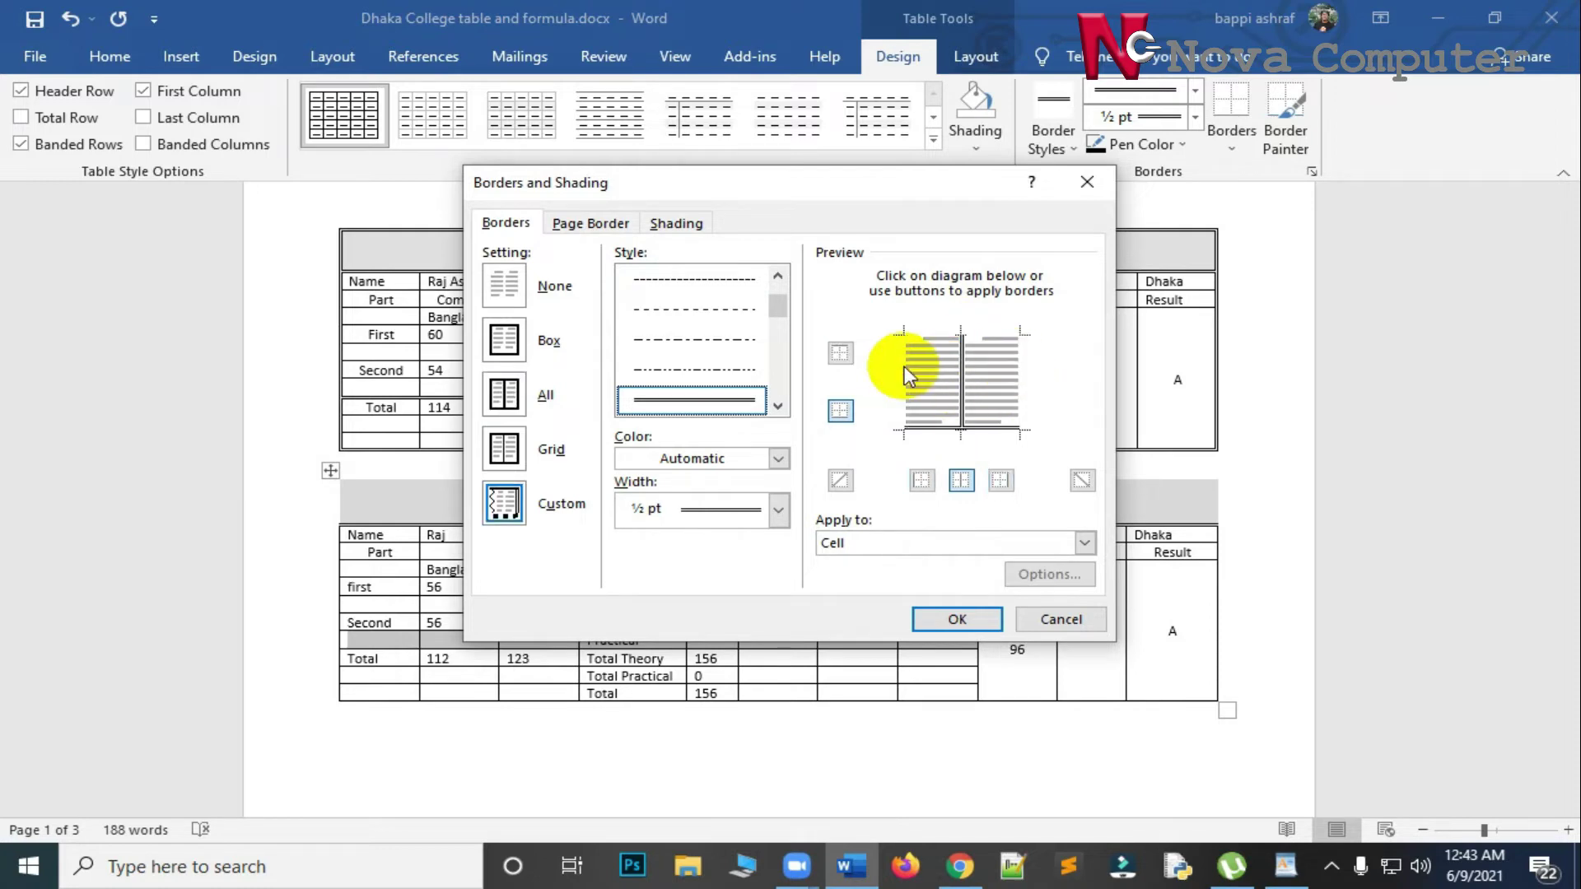
left_click(961, 368)
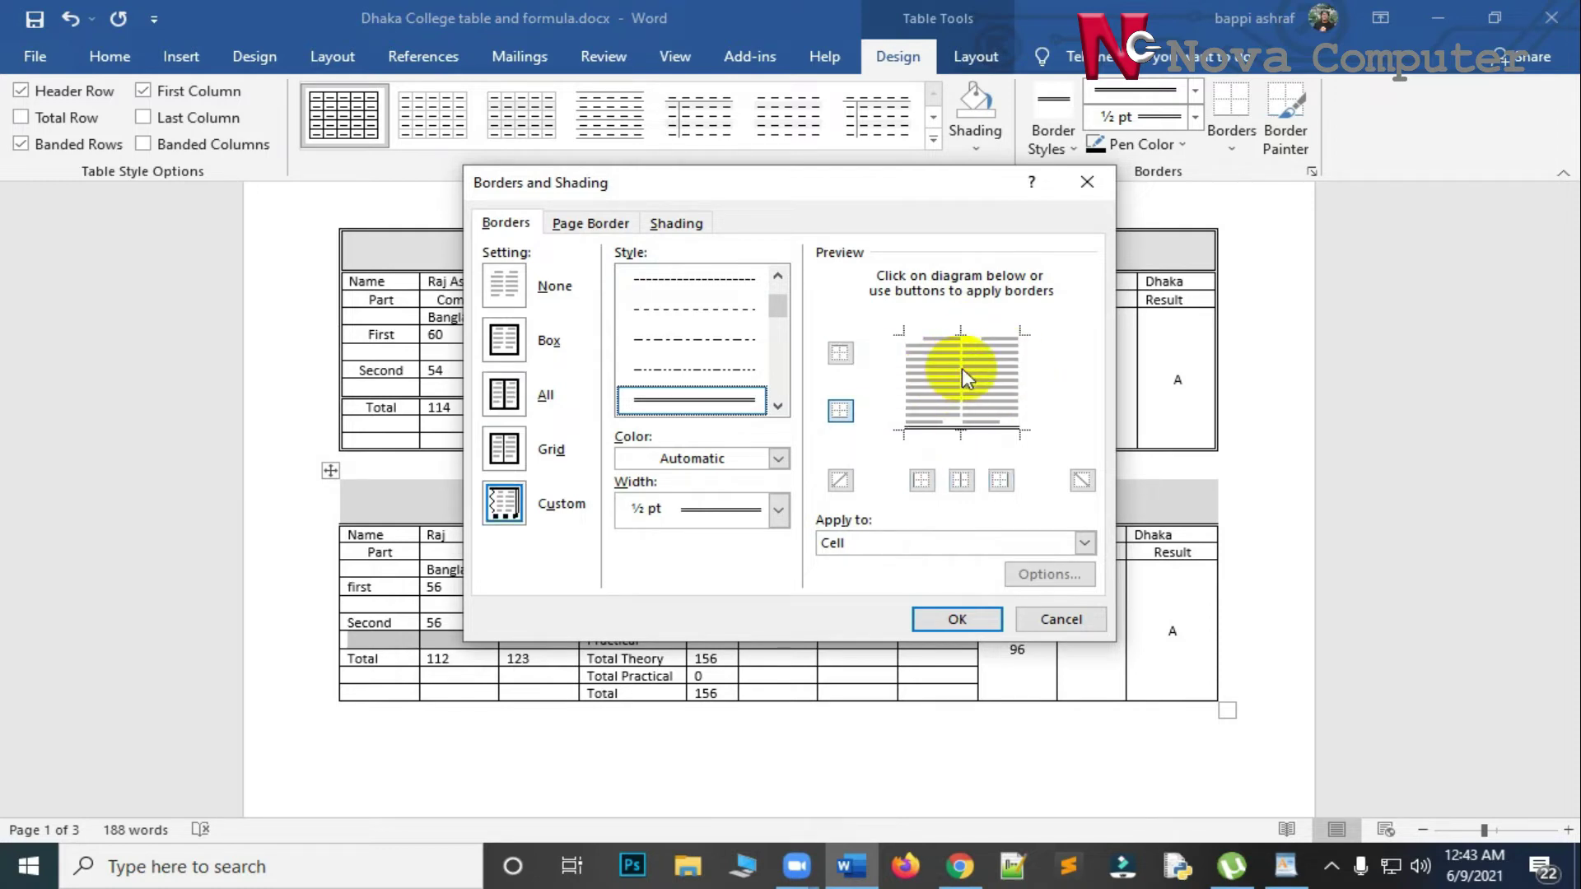
left_click(959, 619)
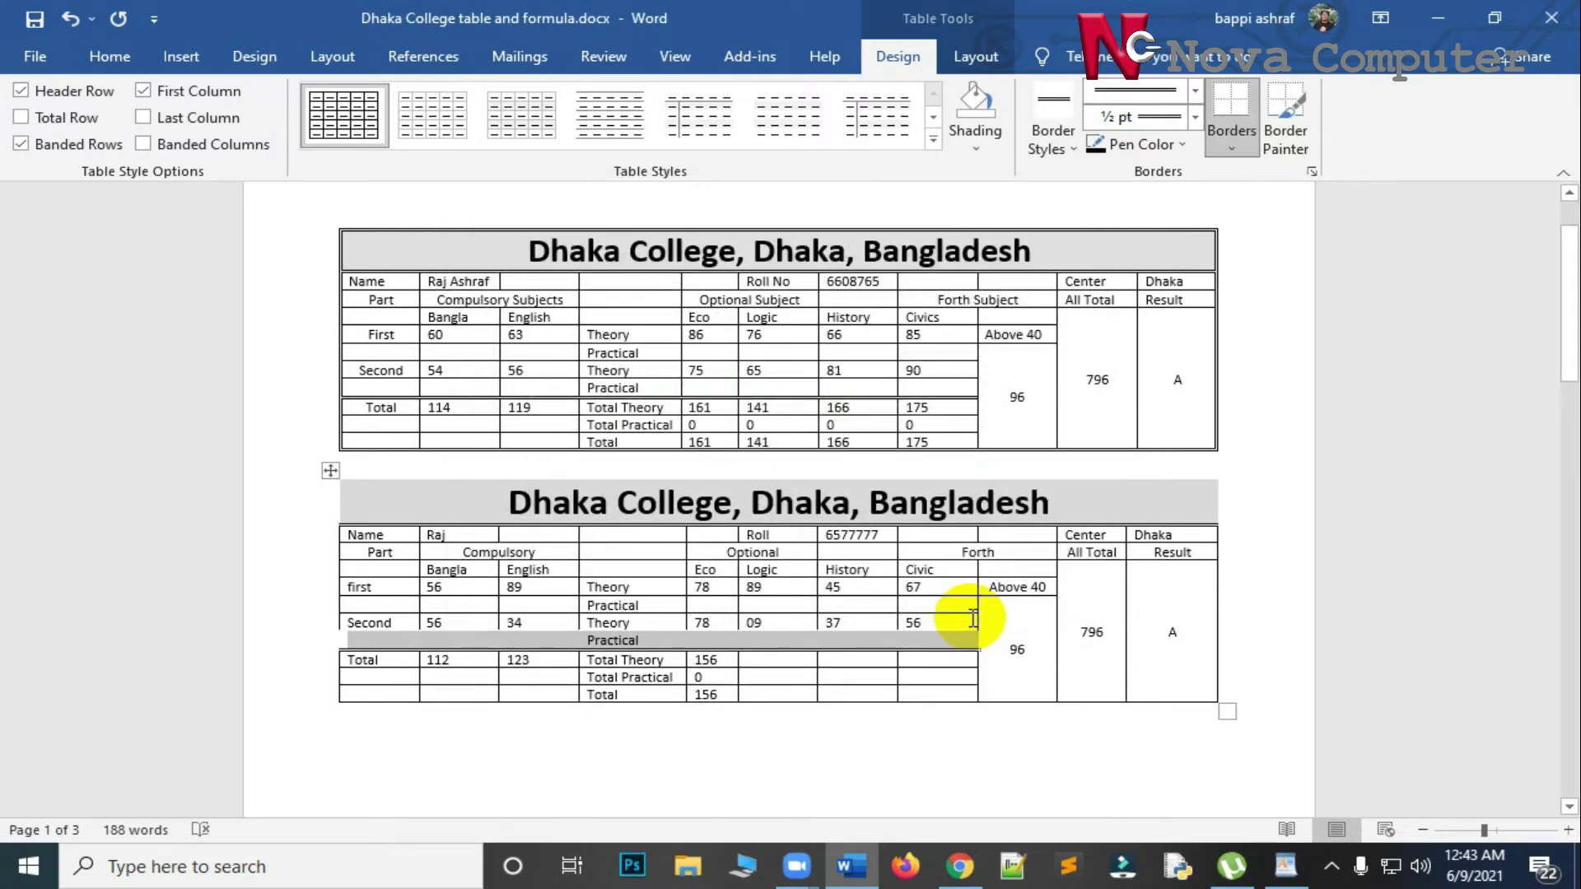
Give the second table's title row a solid single bottom line with no top border.
left_click(1289, 548)
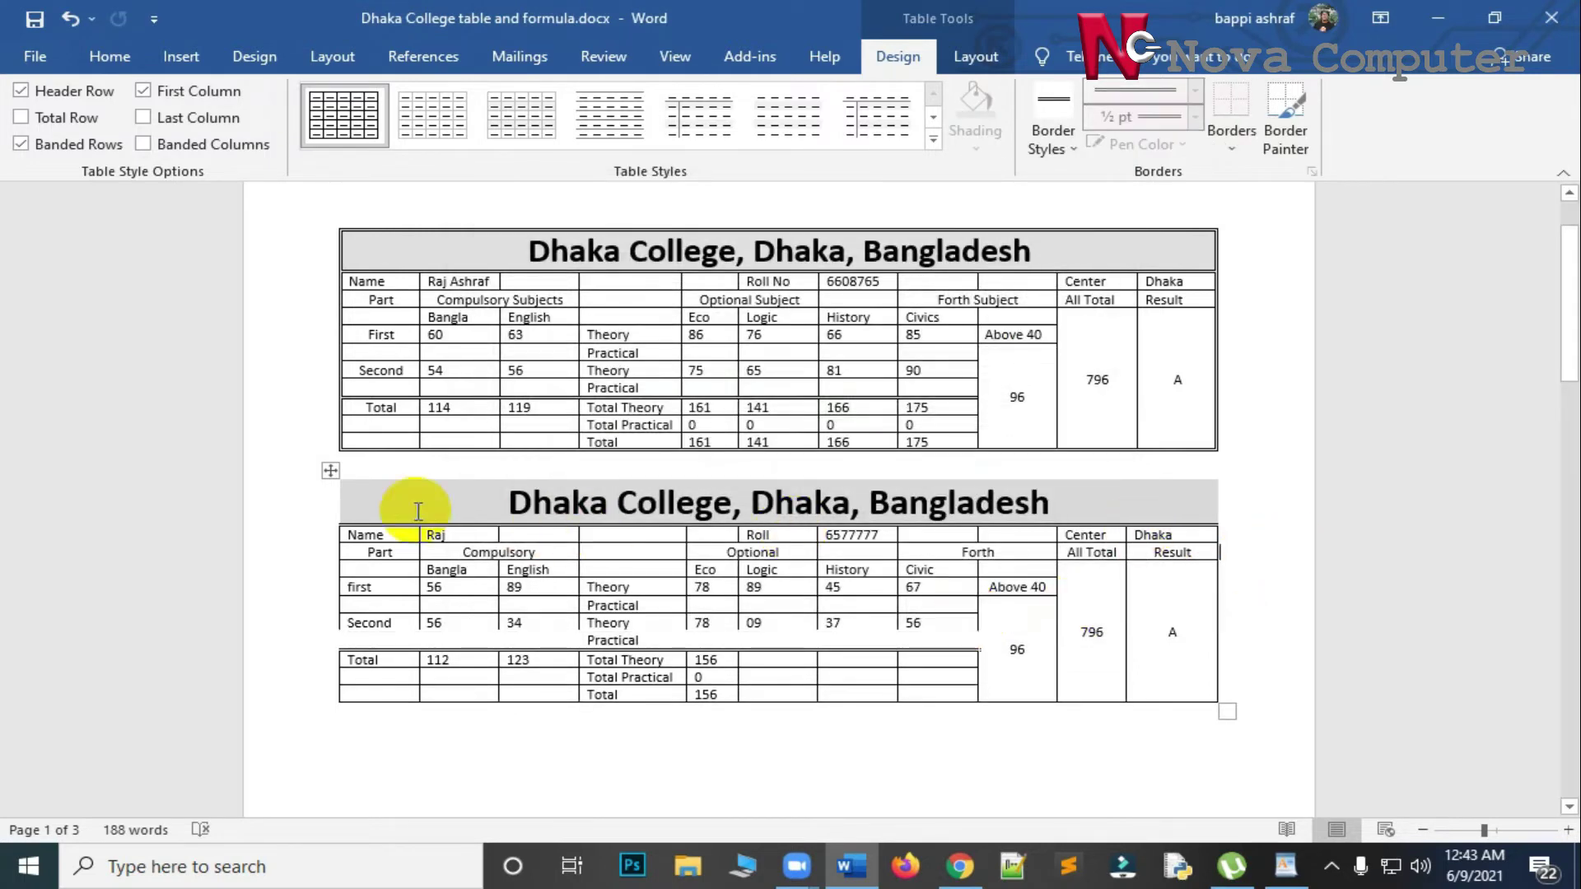
left_click(288, 507)
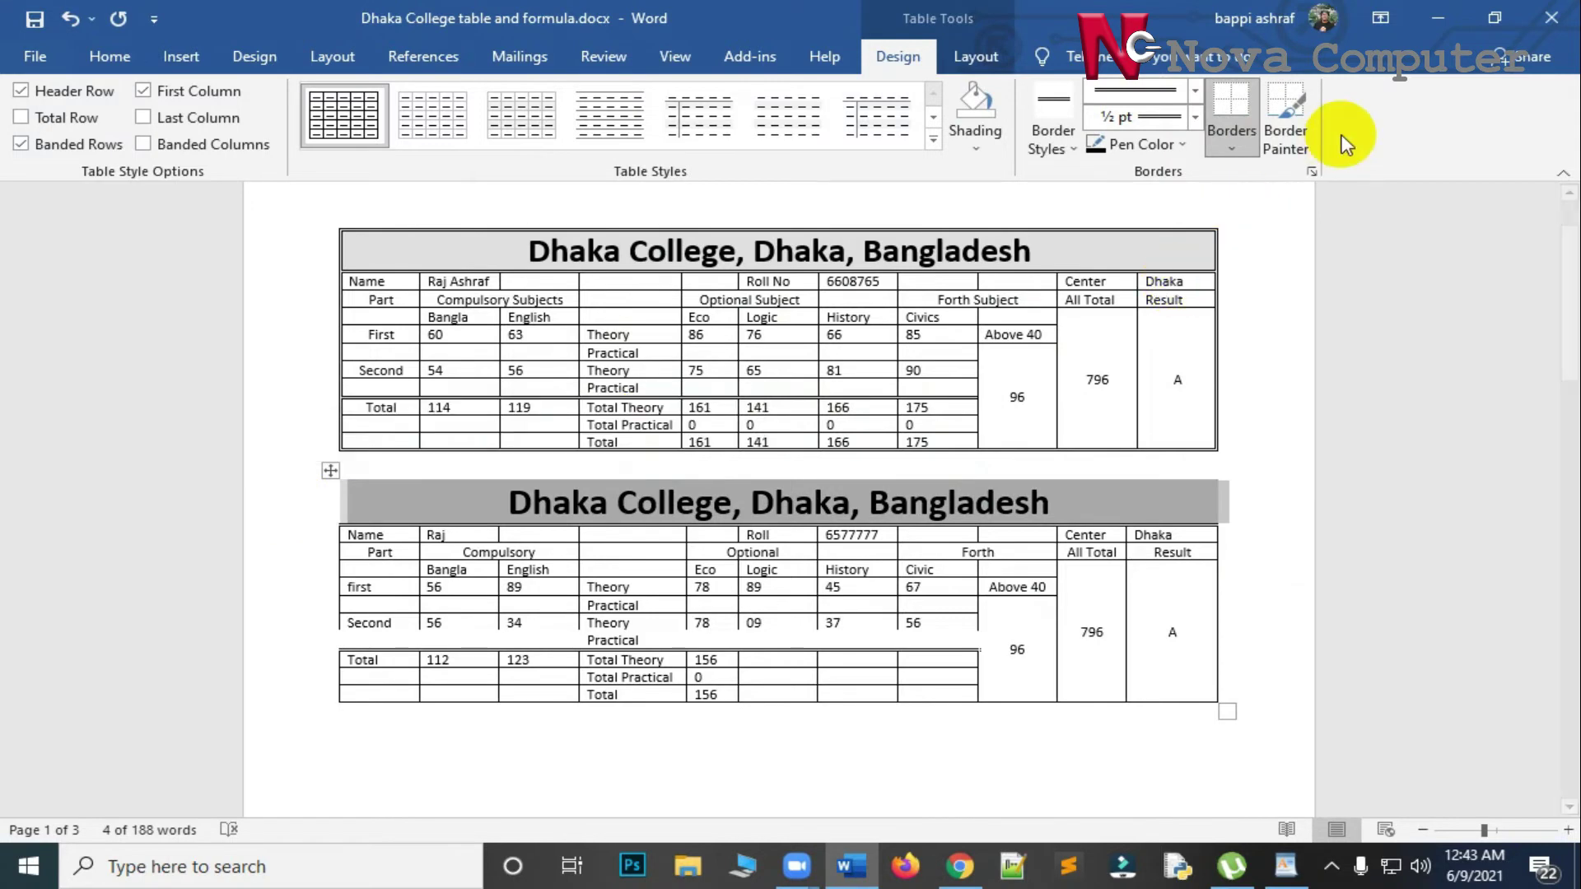
left_click(1312, 171)
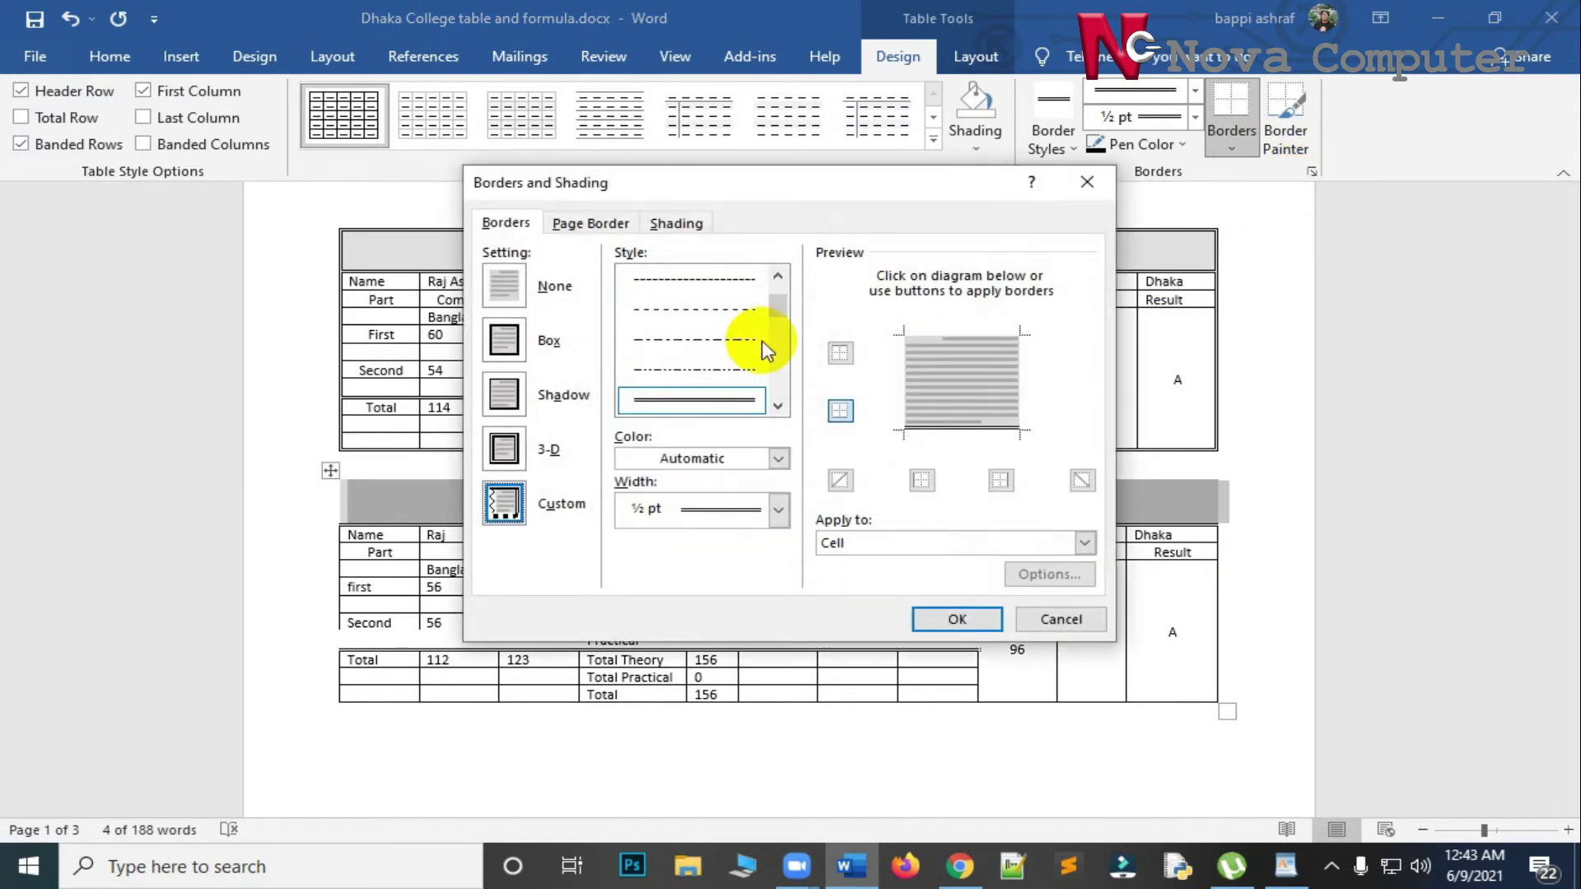
scroll(774, 410, "up", 1)
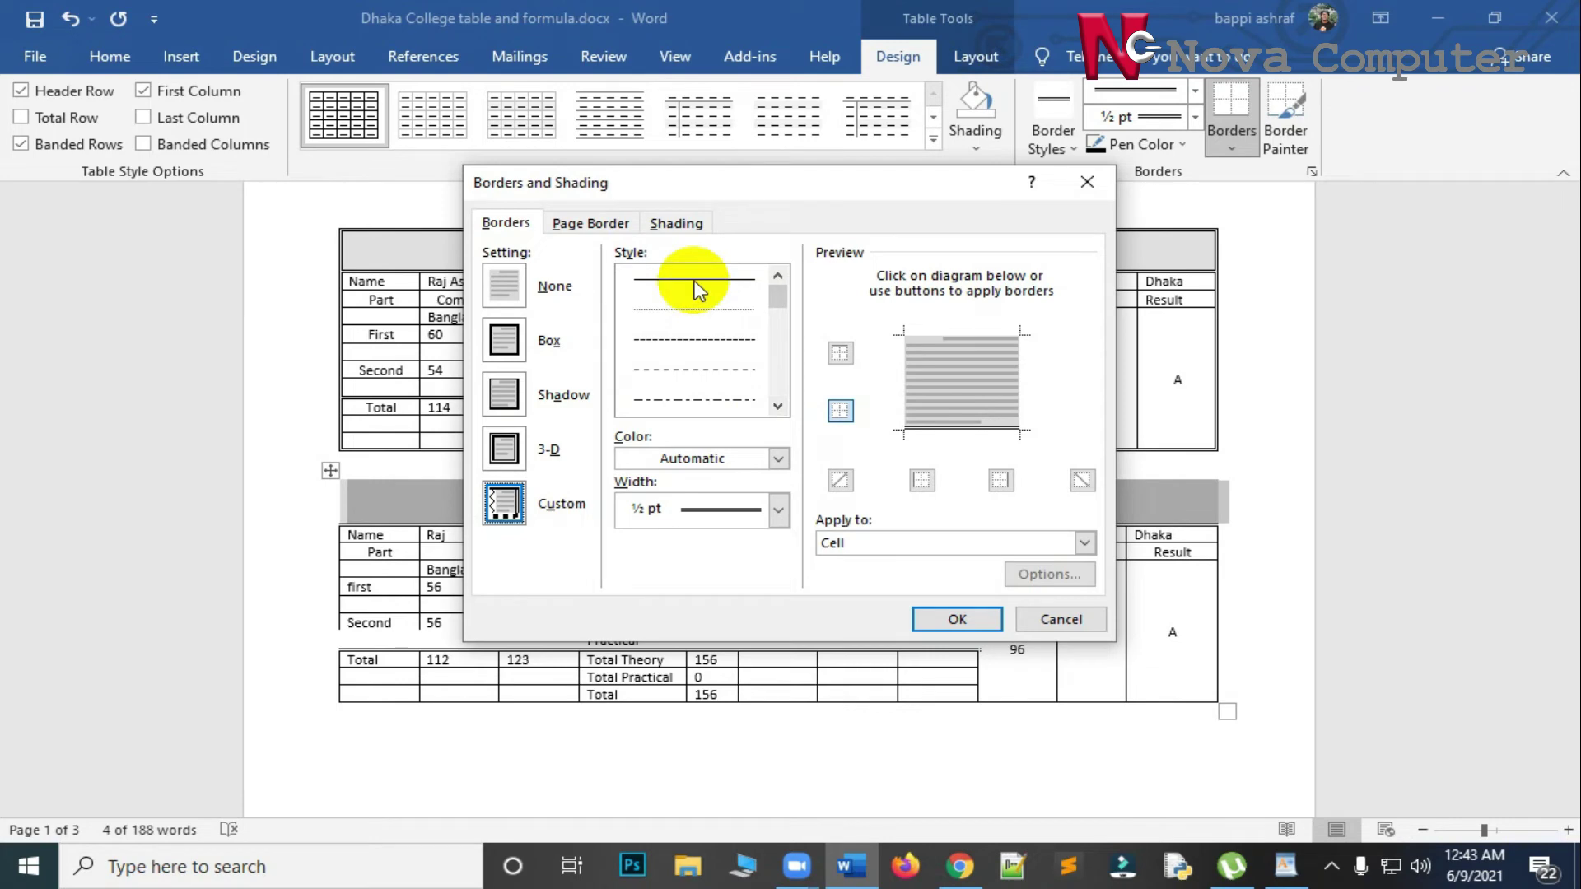
left_click(940, 331)
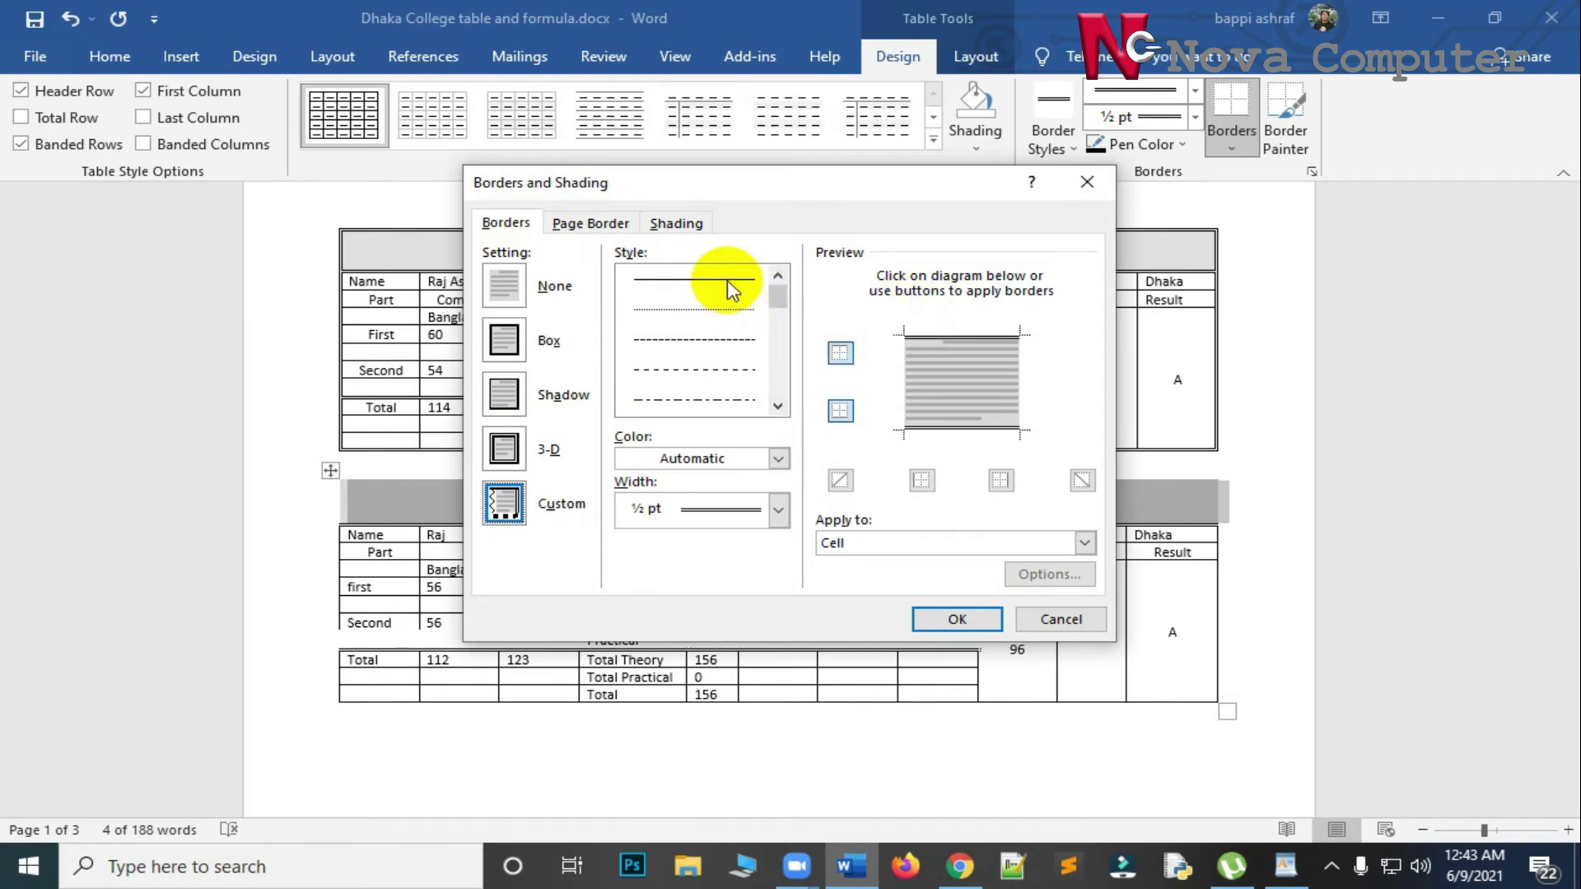
left_click(729, 284)
left_click(980, 334)
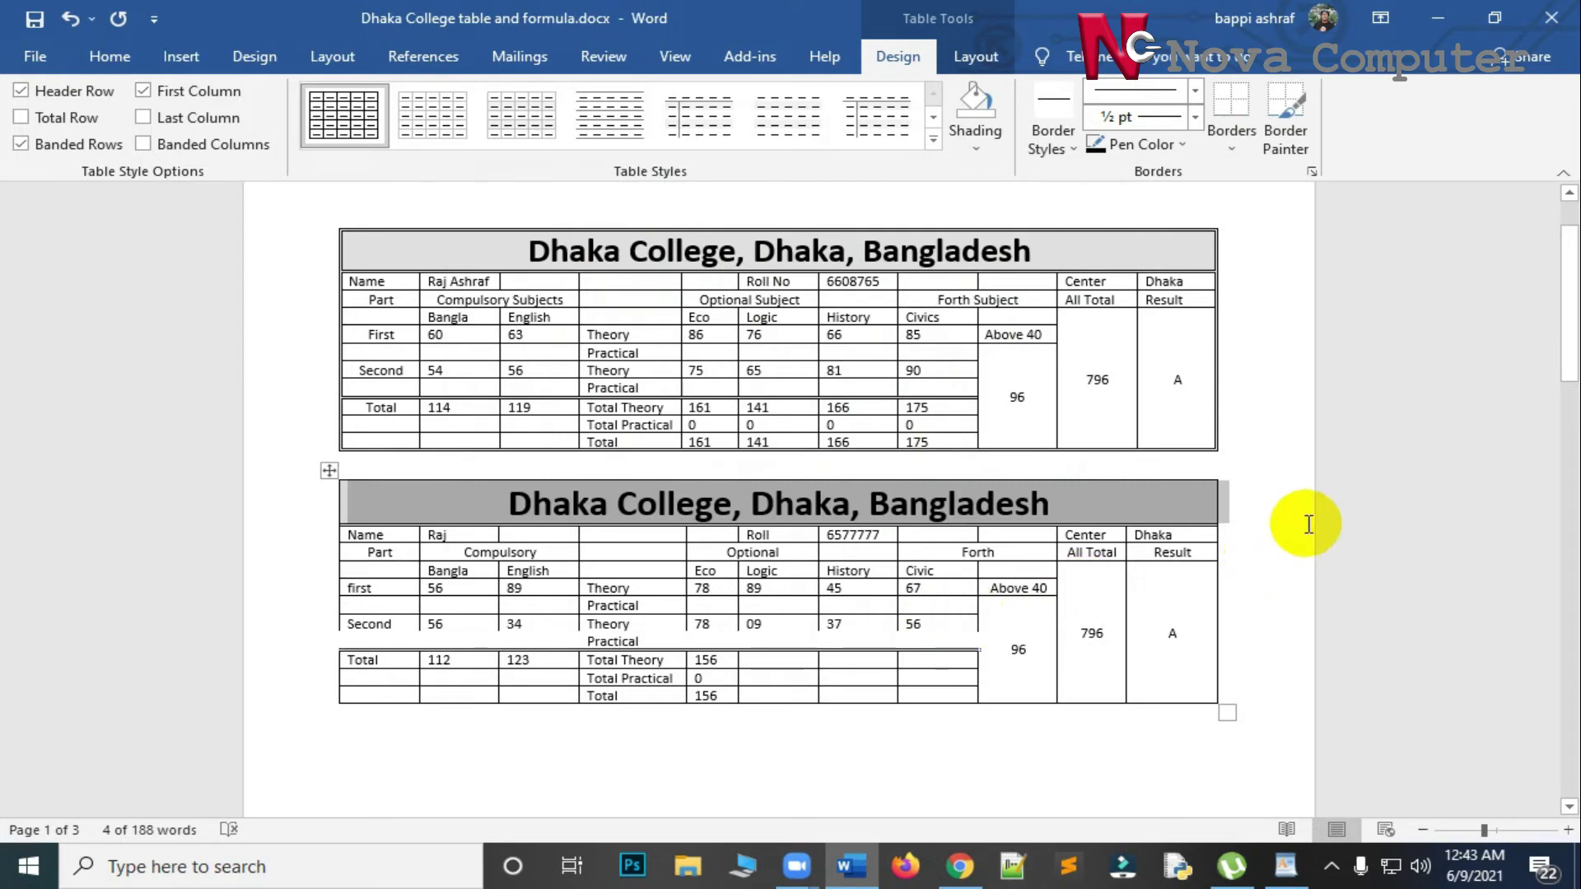
Select the second table and add double-line borders on its top and left edges.
left_click(1297, 622)
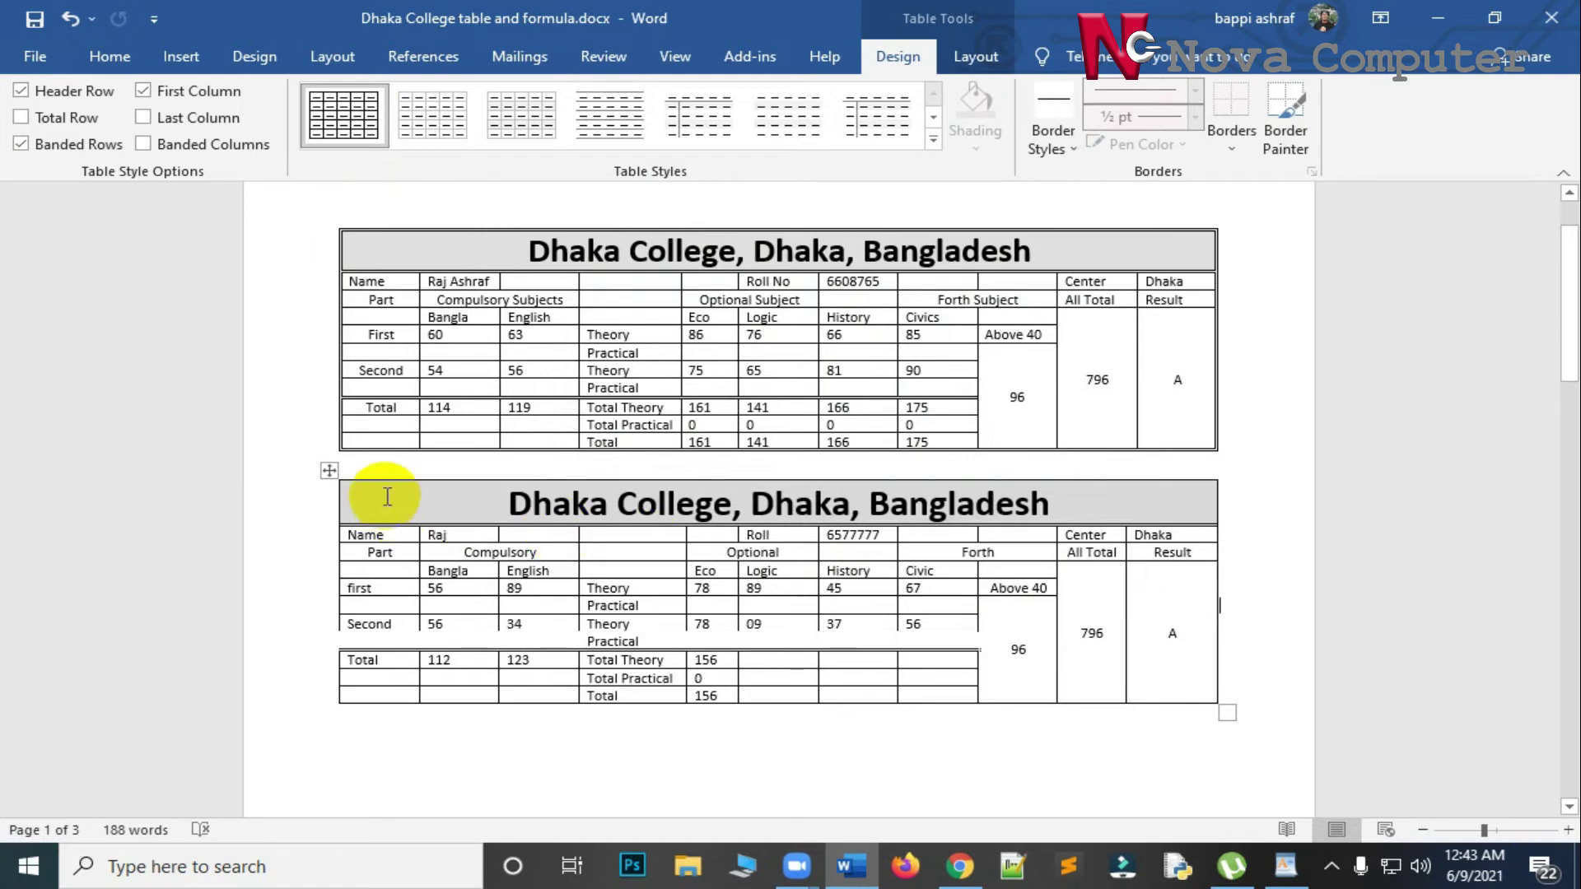
left_click(329, 472)
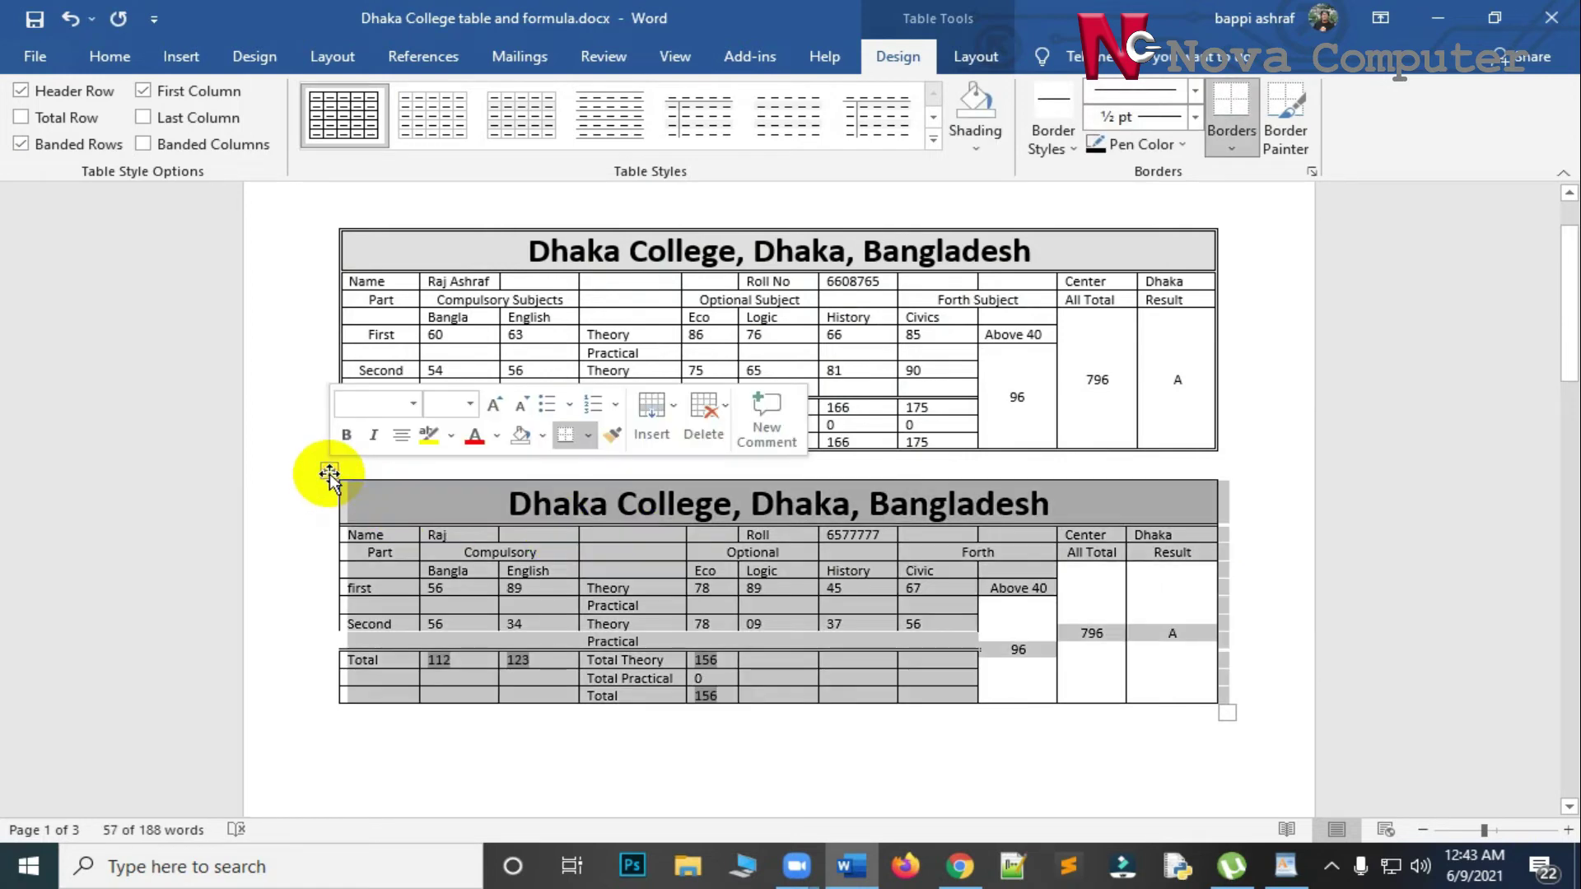
left_click(1311, 170)
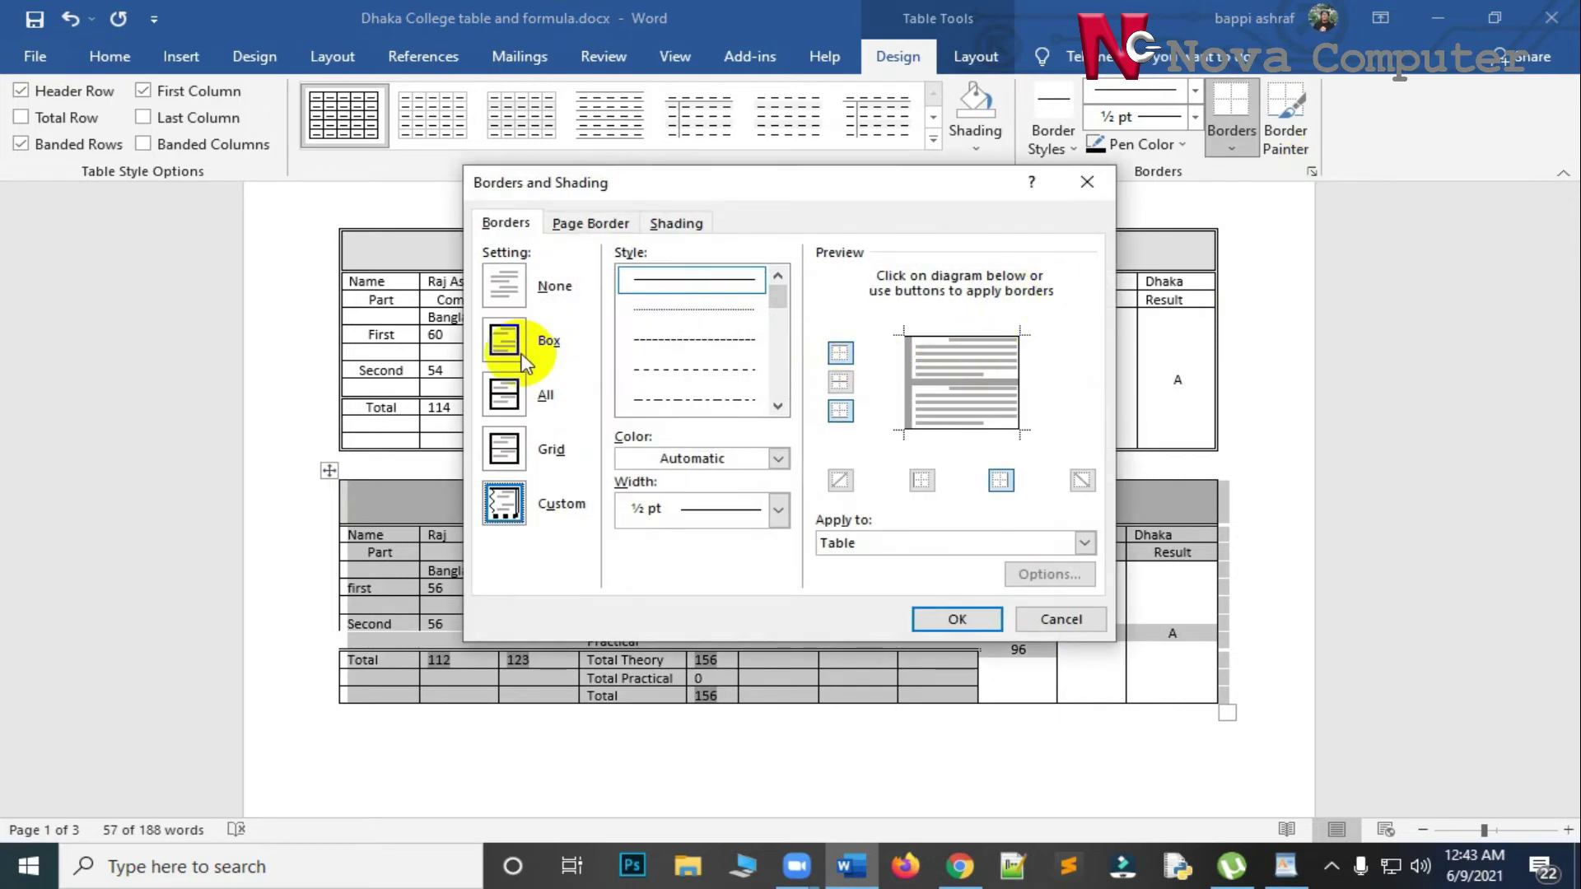
left_click(776, 407)
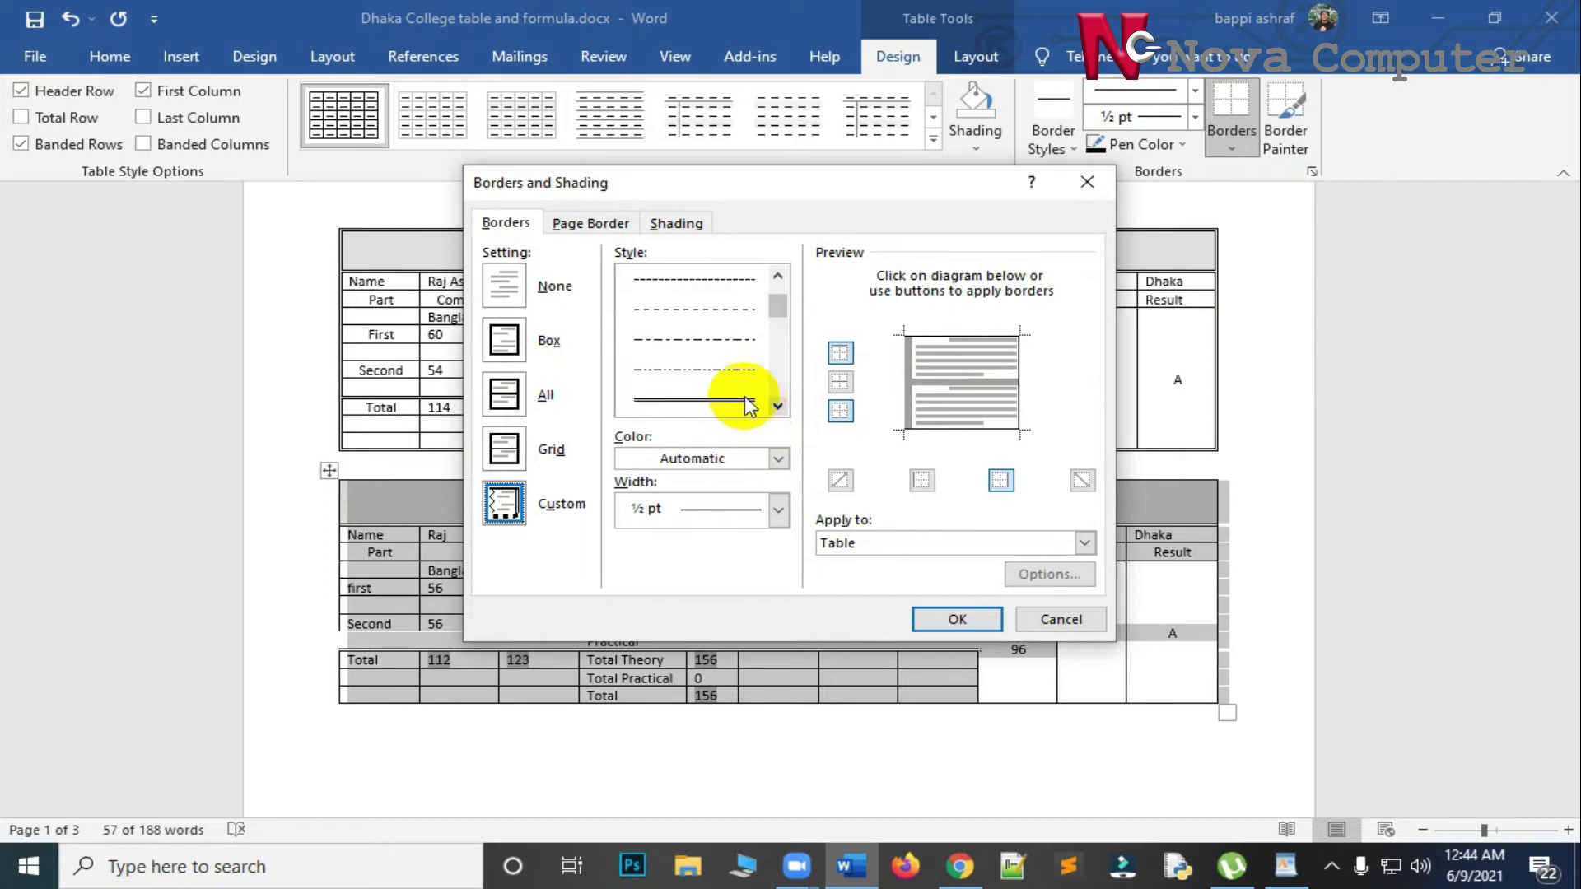
left_click(733, 399)
left_click(926, 333)
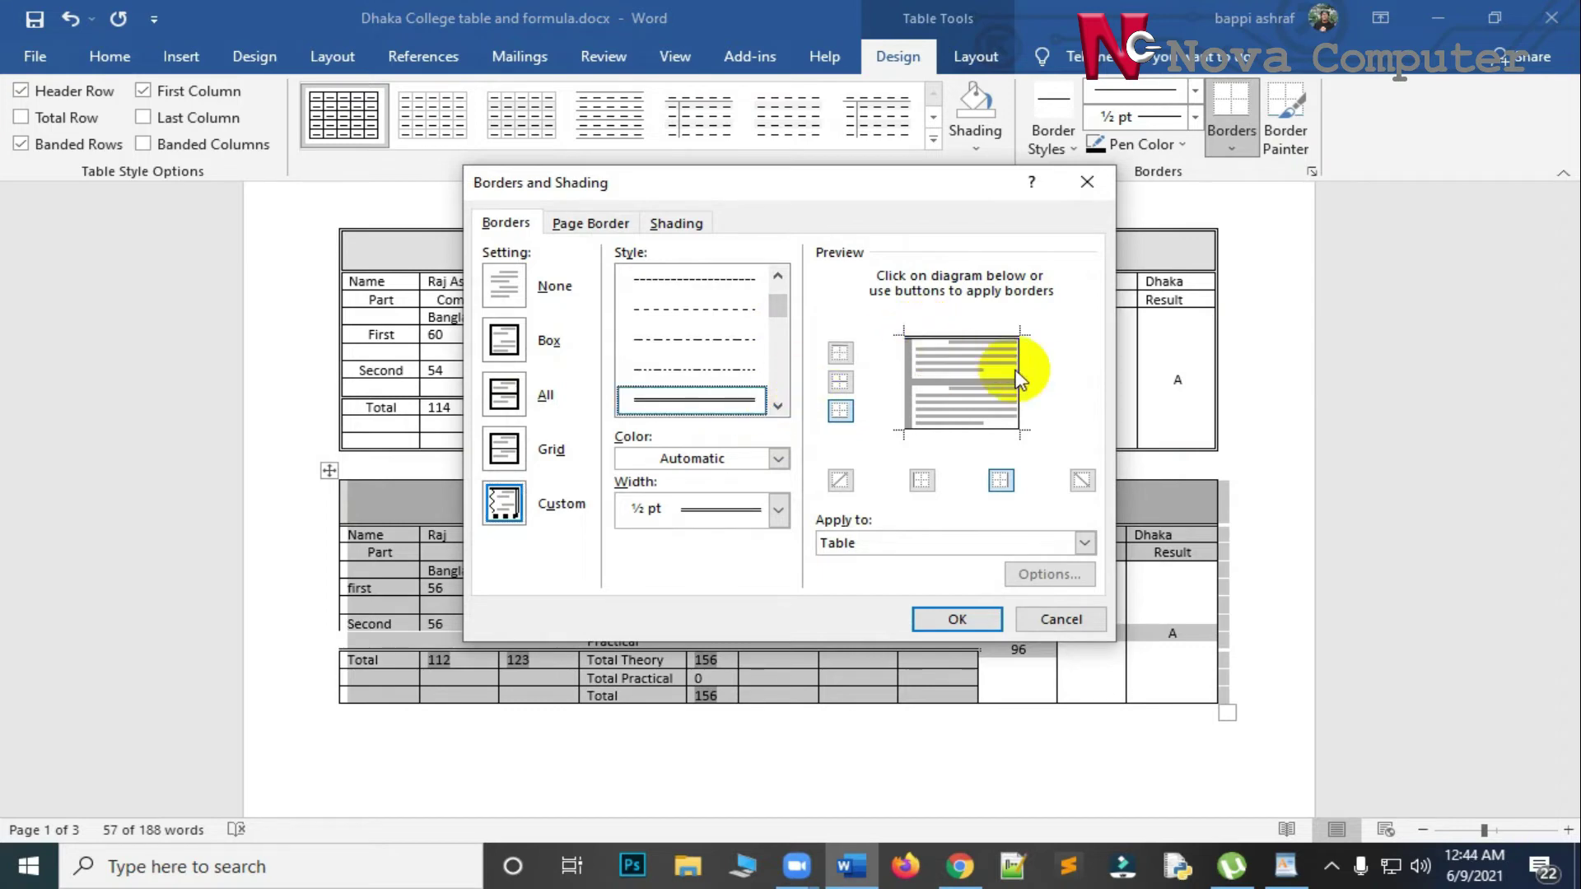
left_click(906, 378)
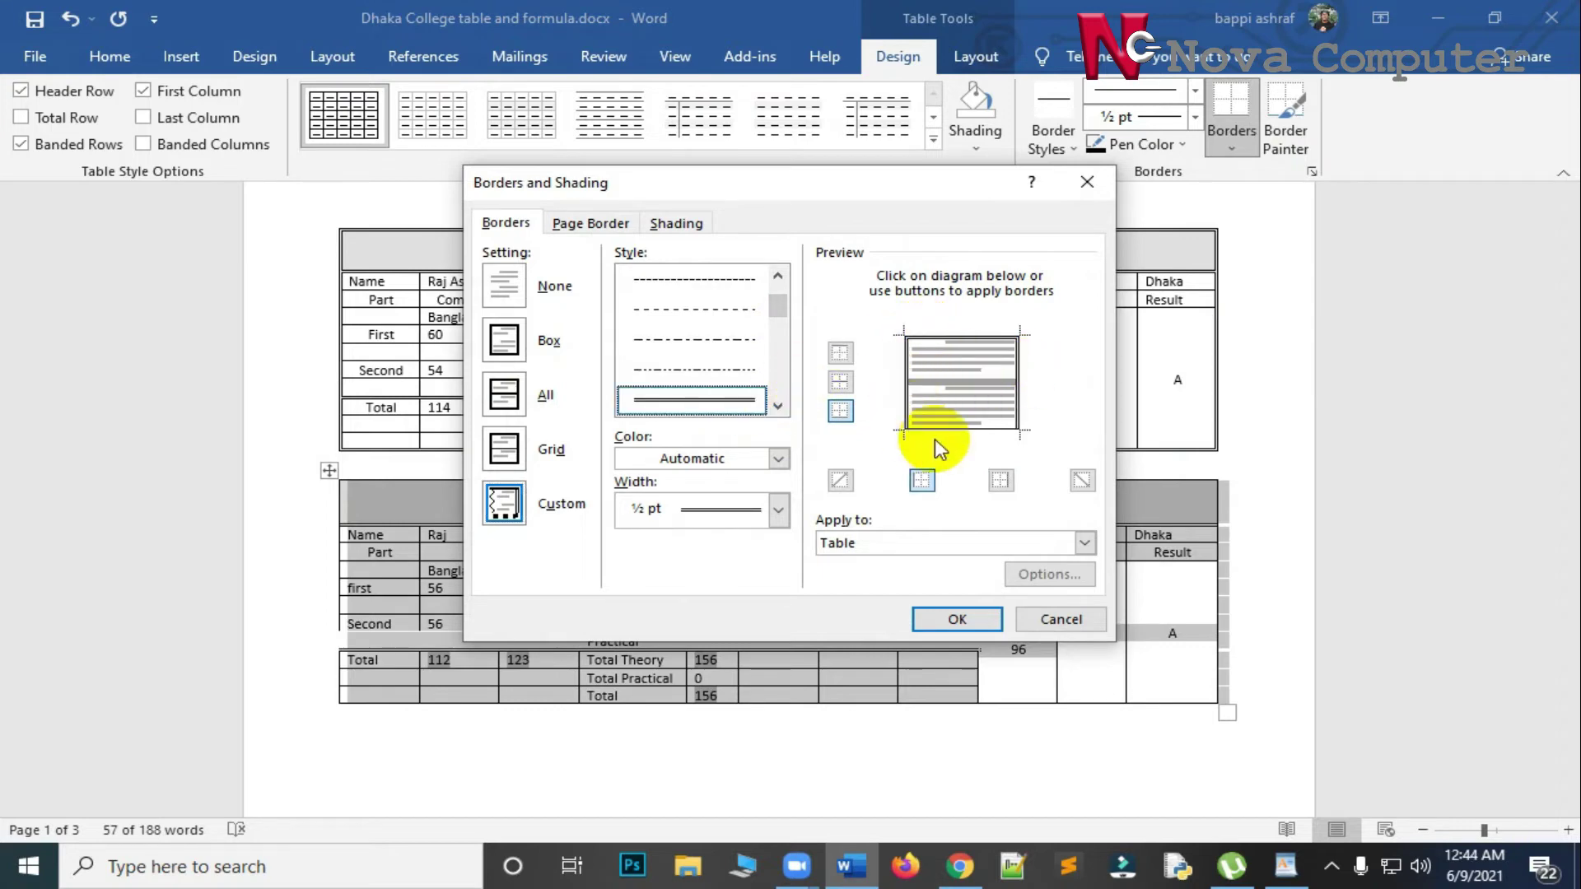
left_click(968, 620)
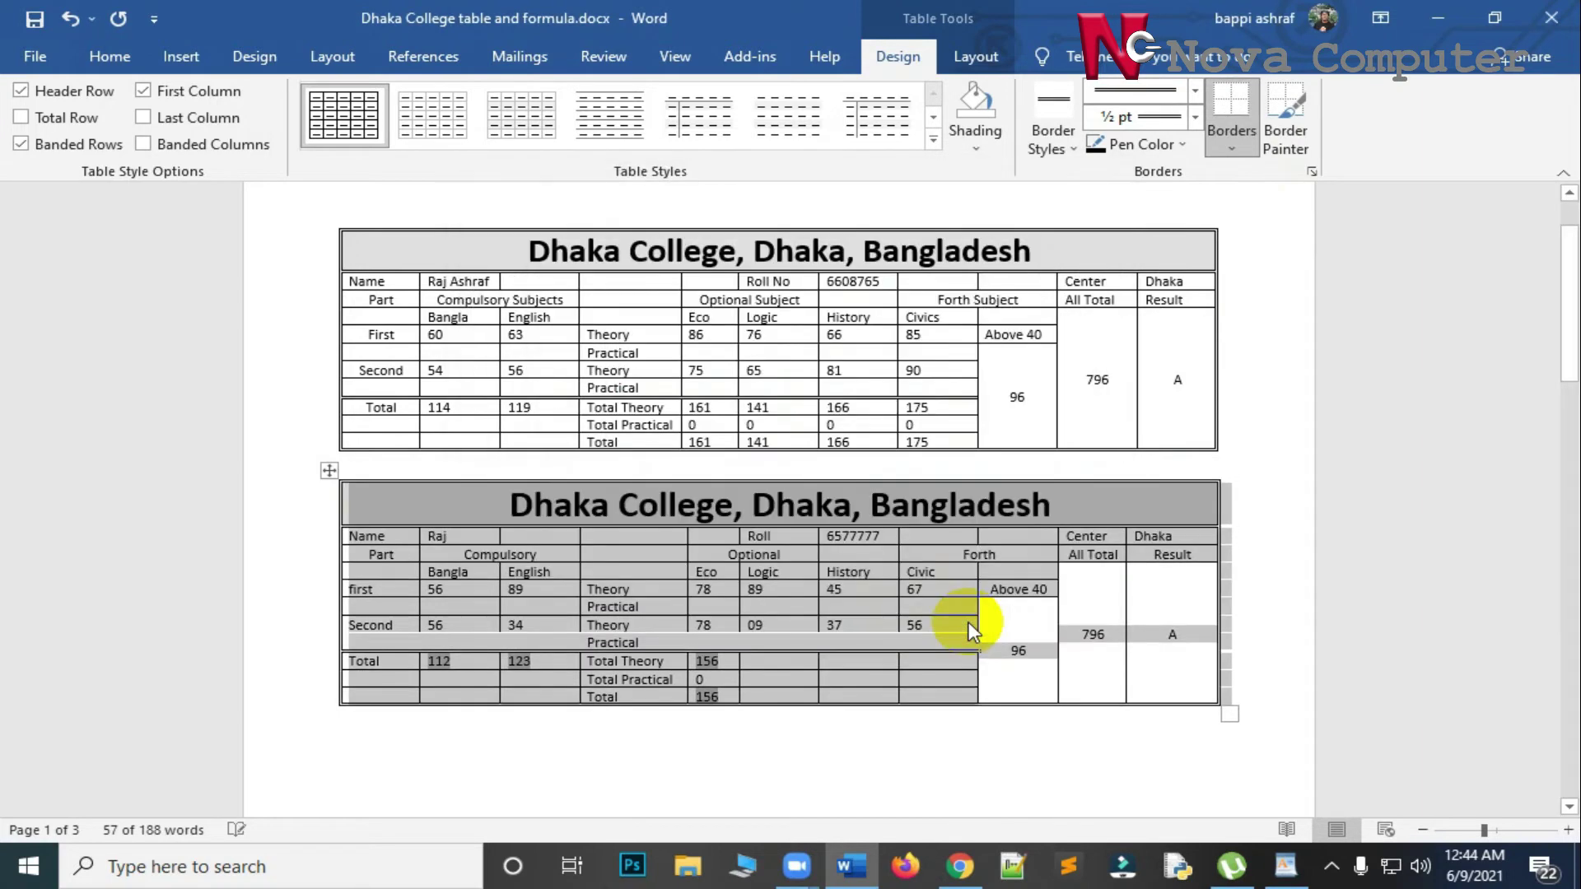
left_click(1250, 537)
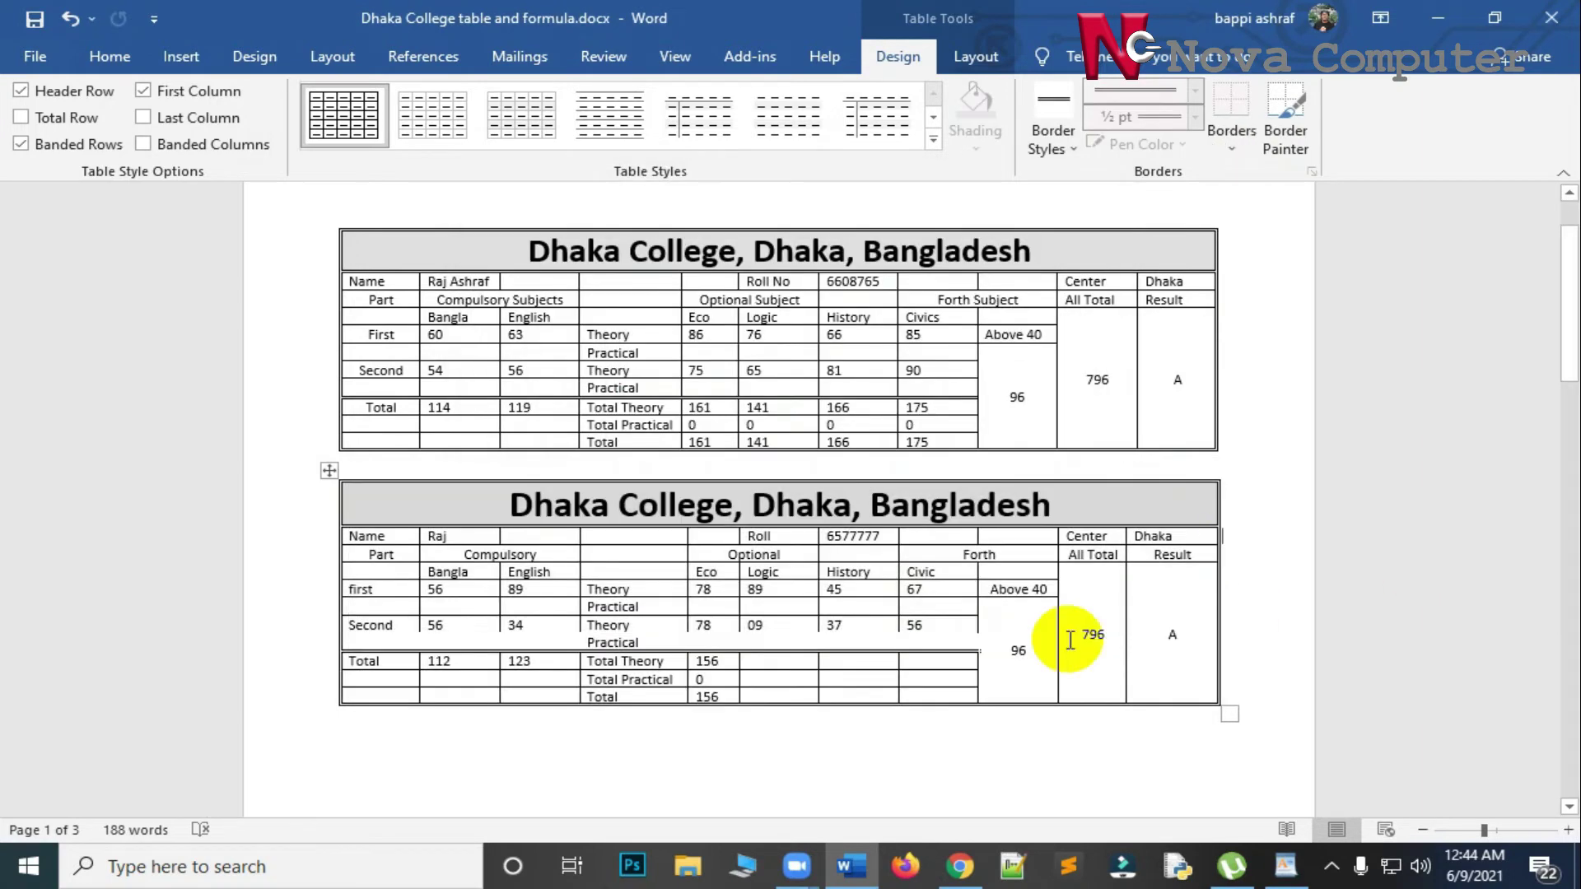
Widen the Theory column of the second marks table.
left_click(519, 638)
left_click(389, 632)
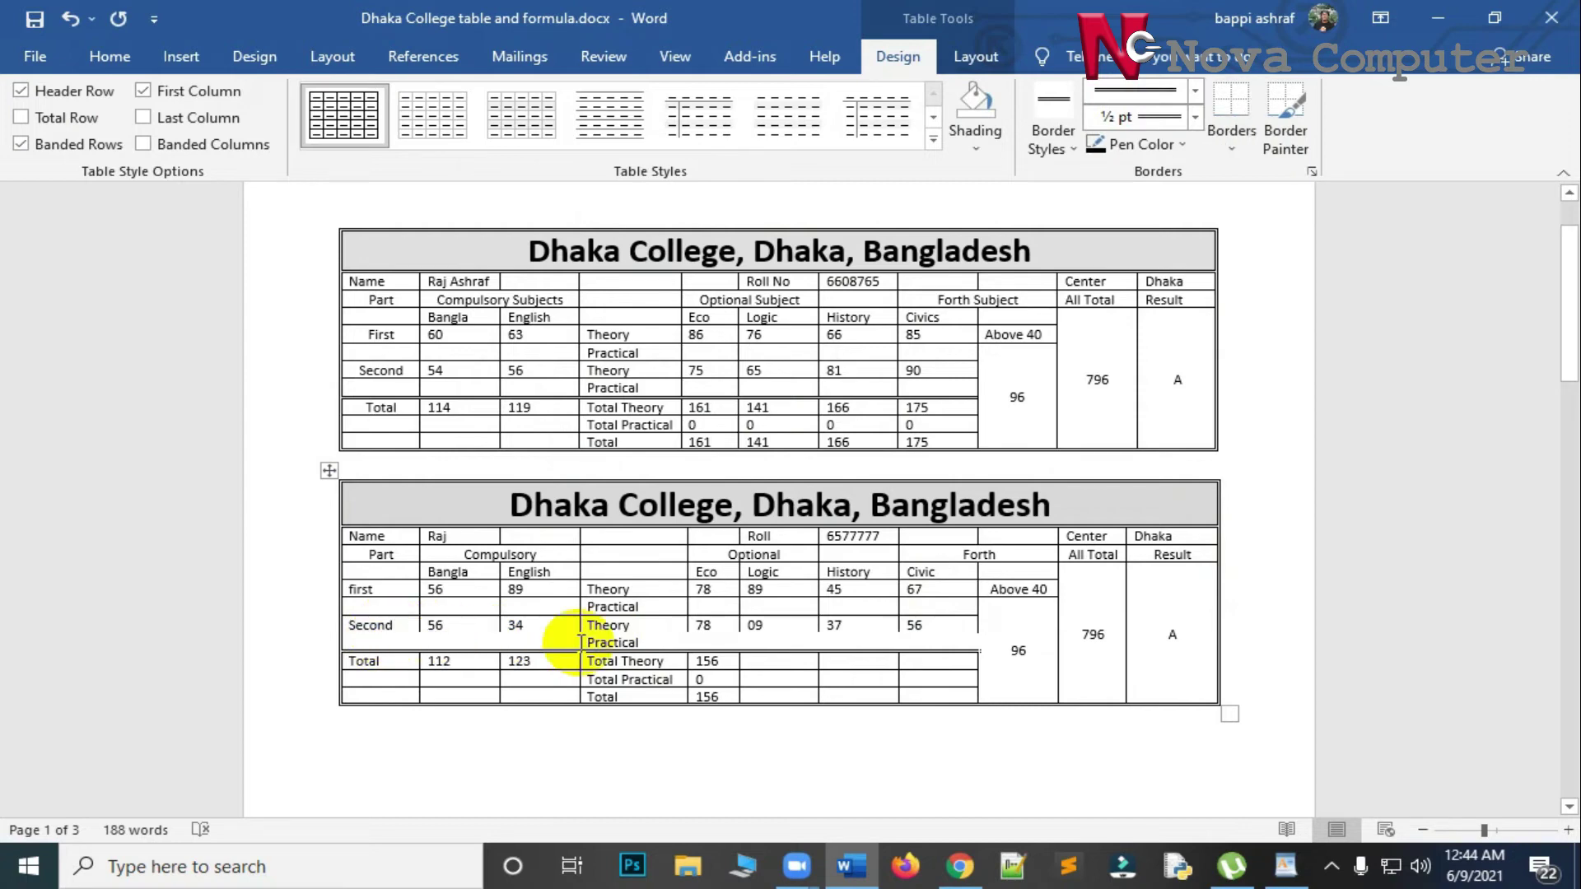
left_click_drag(687, 544, 746, 580)
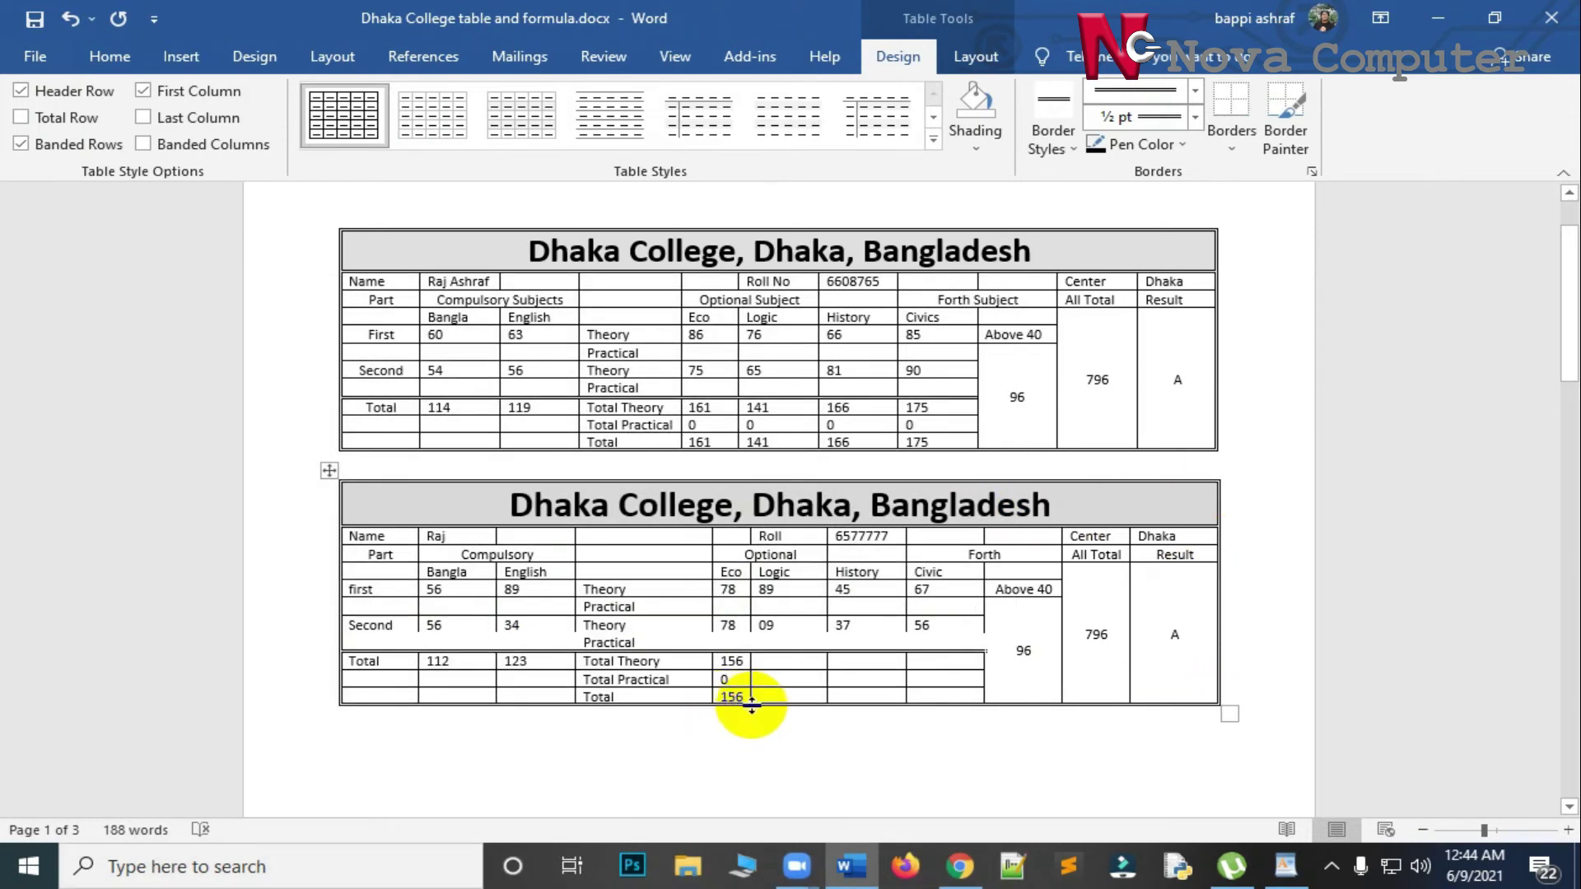
Make the second table's bottom row taller, then go to the File home screen.
left_click(1132, 504)
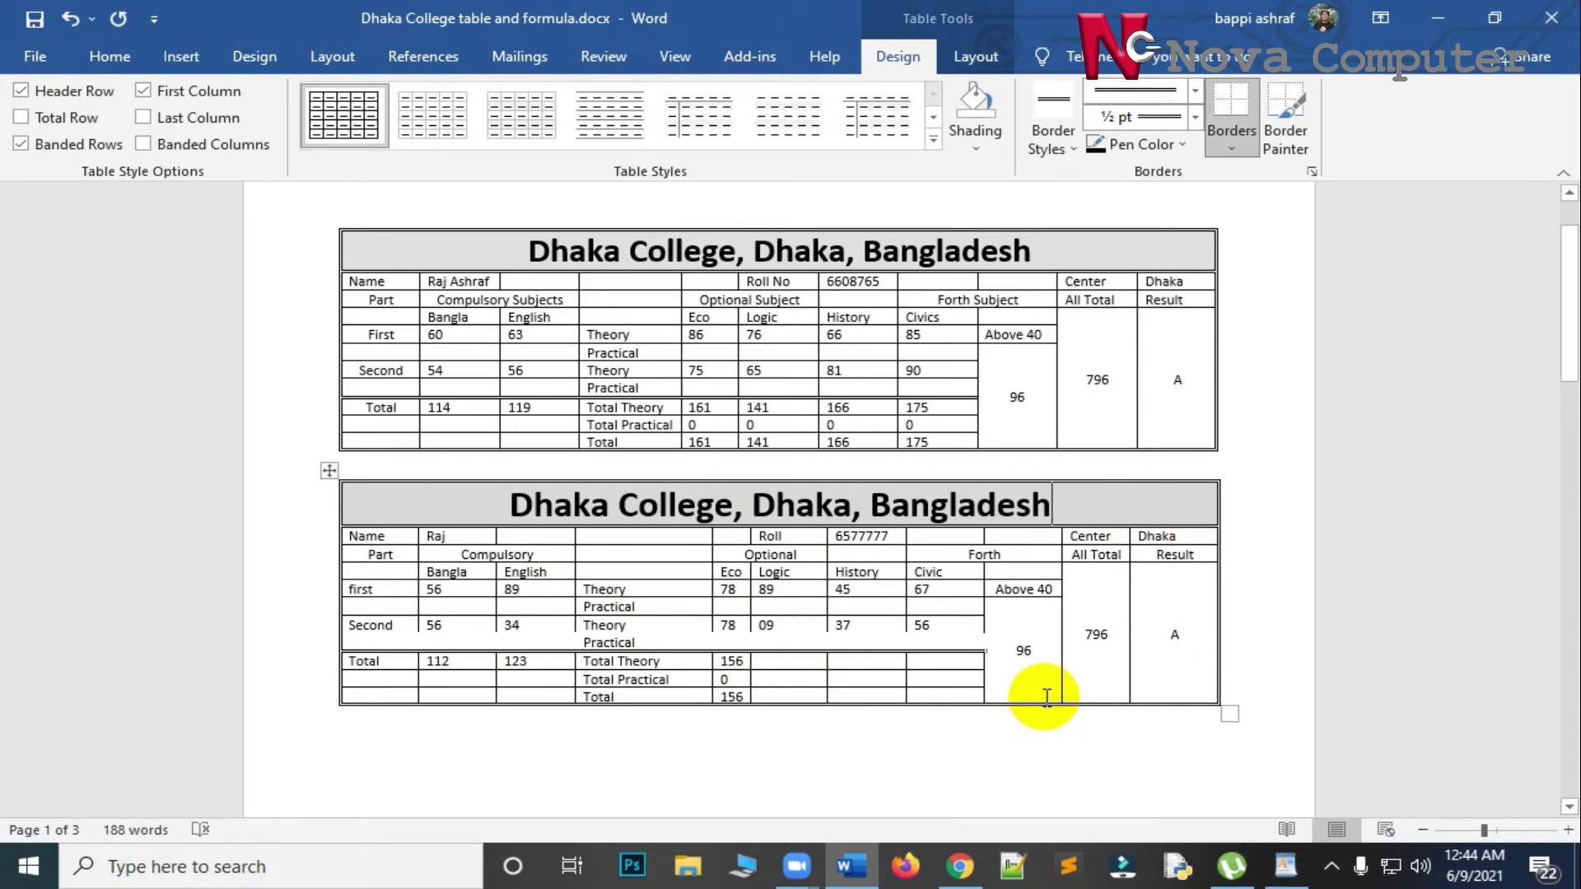
left_click_drag(779, 703, 778, 746)
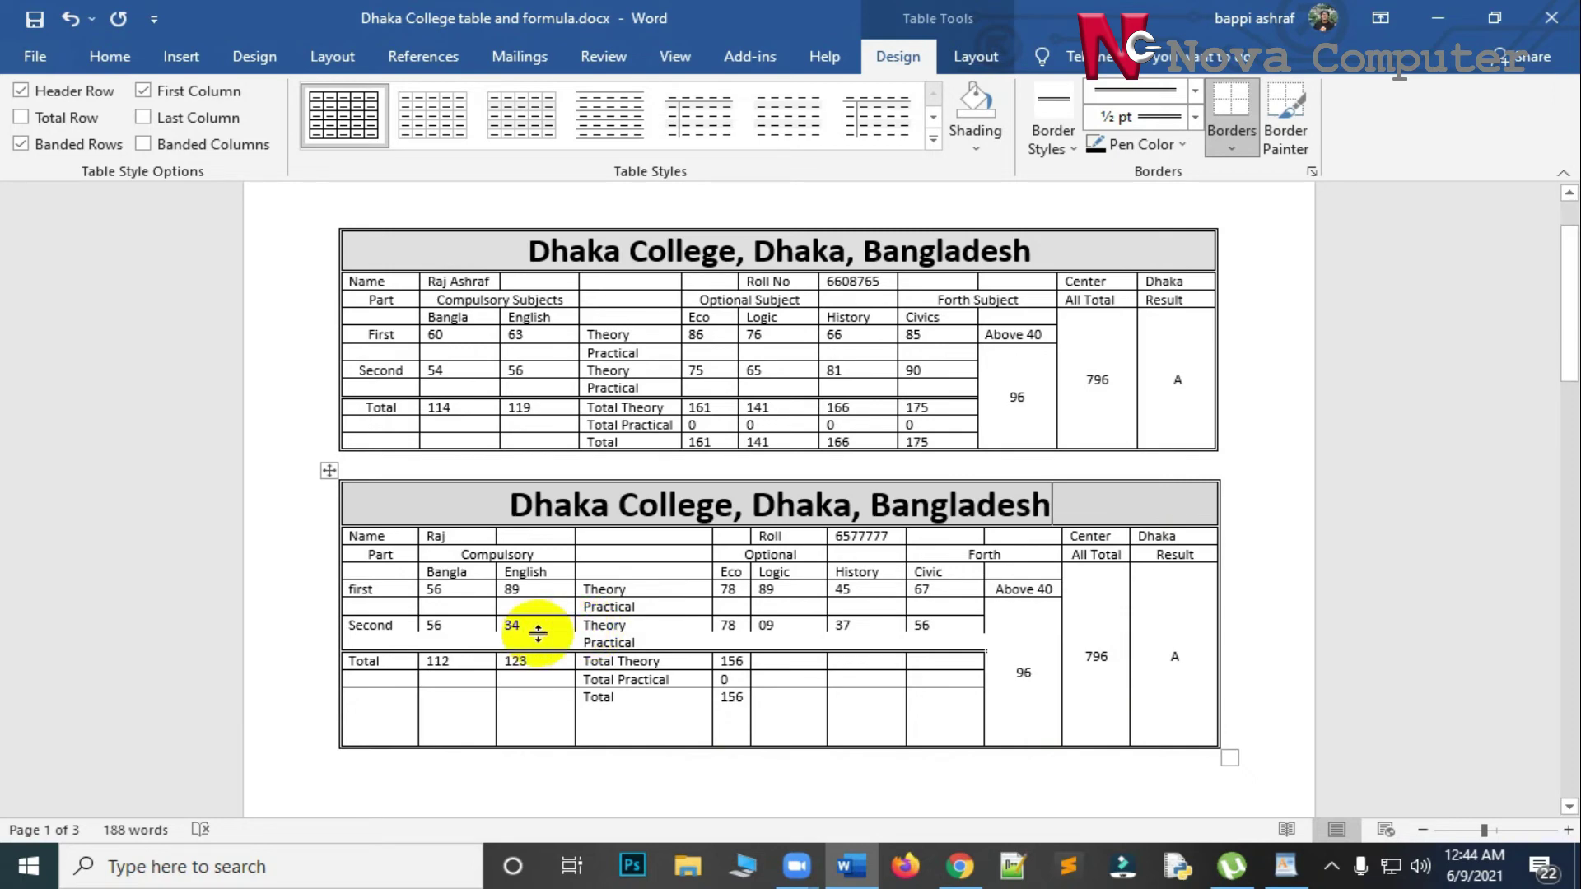
left_click(400, 645)
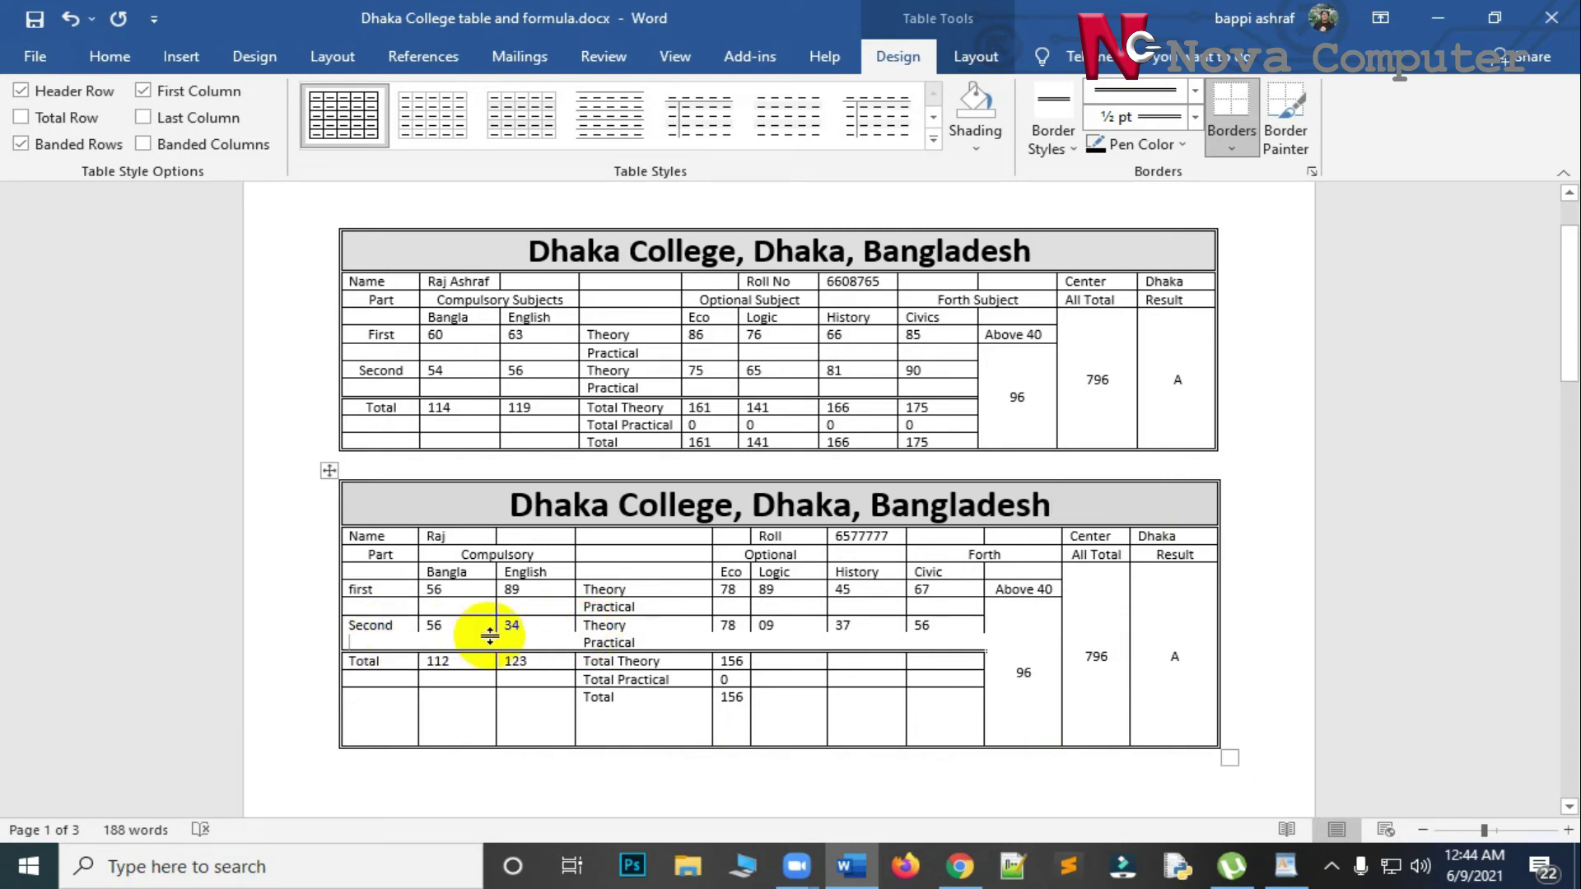
left_click(676, 629)
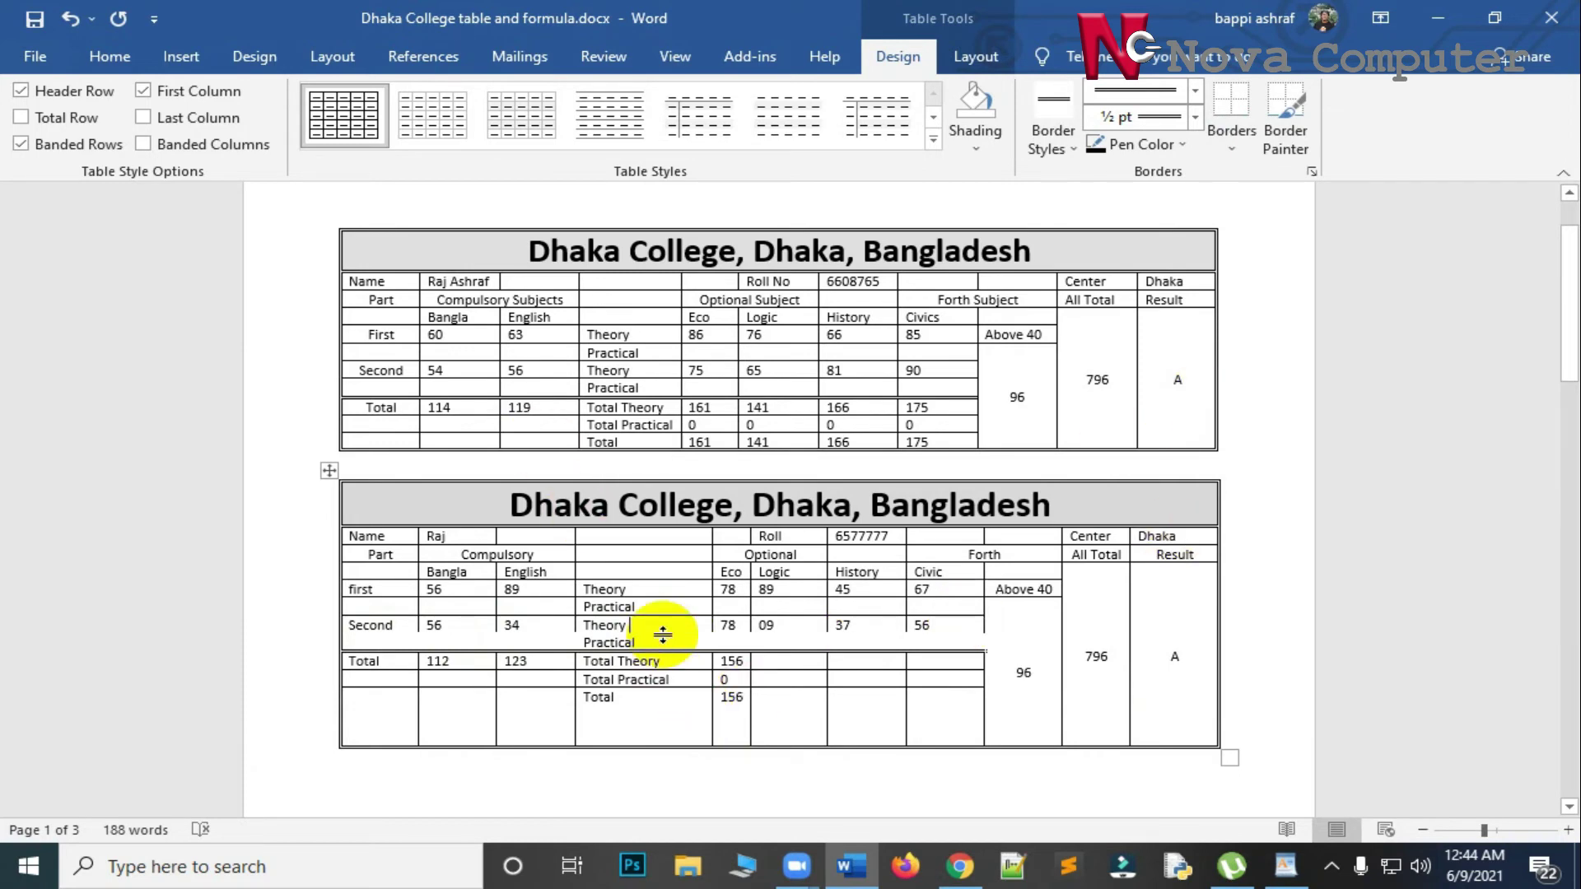
left_click(54, 40)
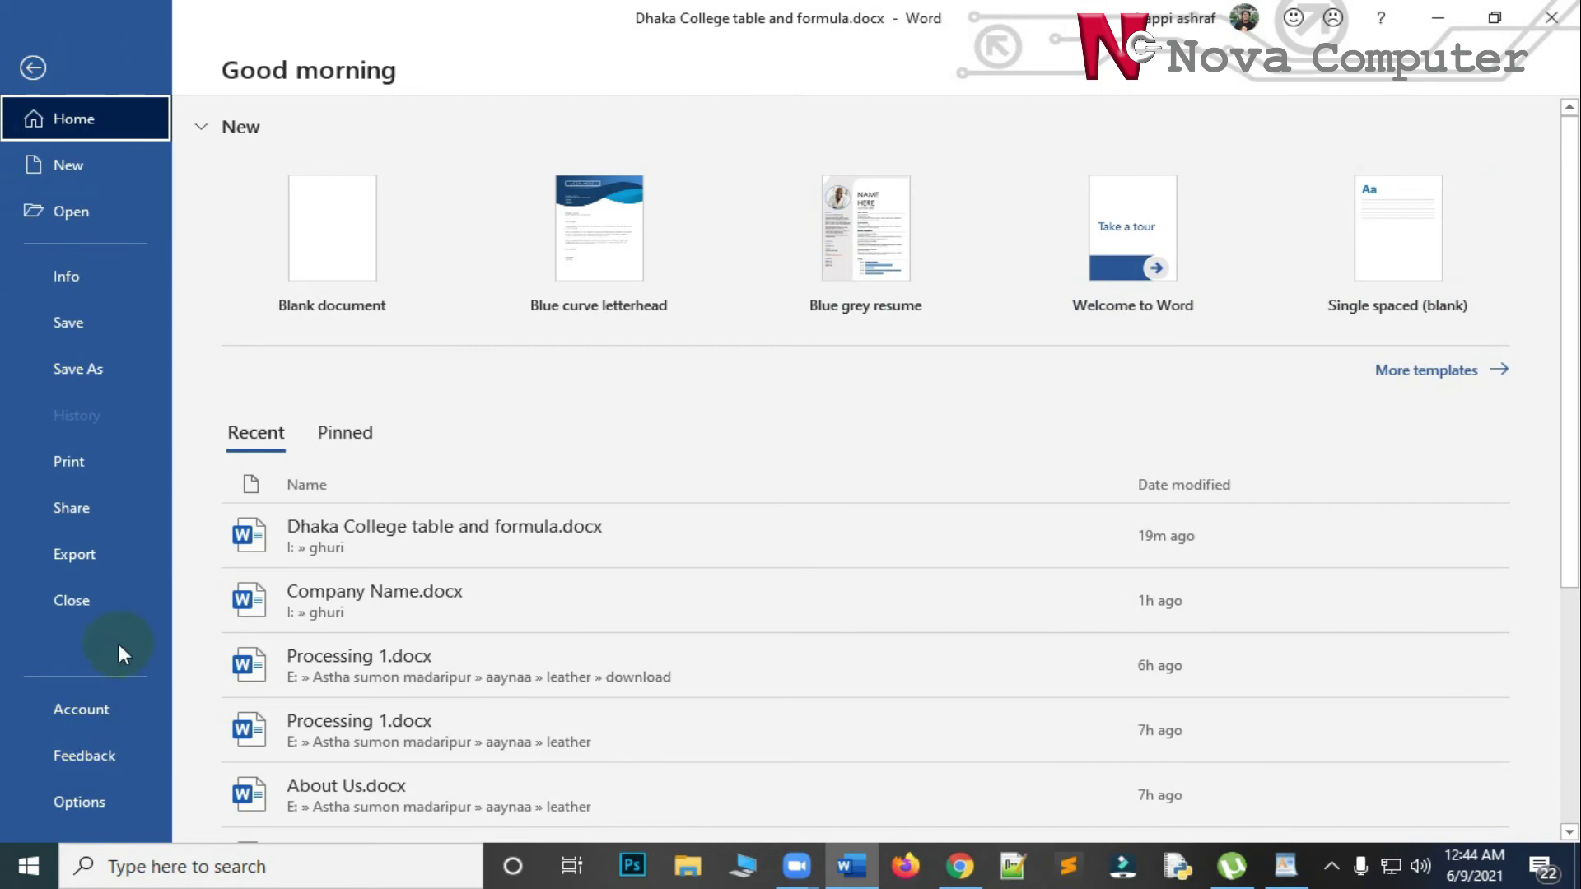
Check the print preview of both marks tables, then return to editing.
left_click(91, 468)
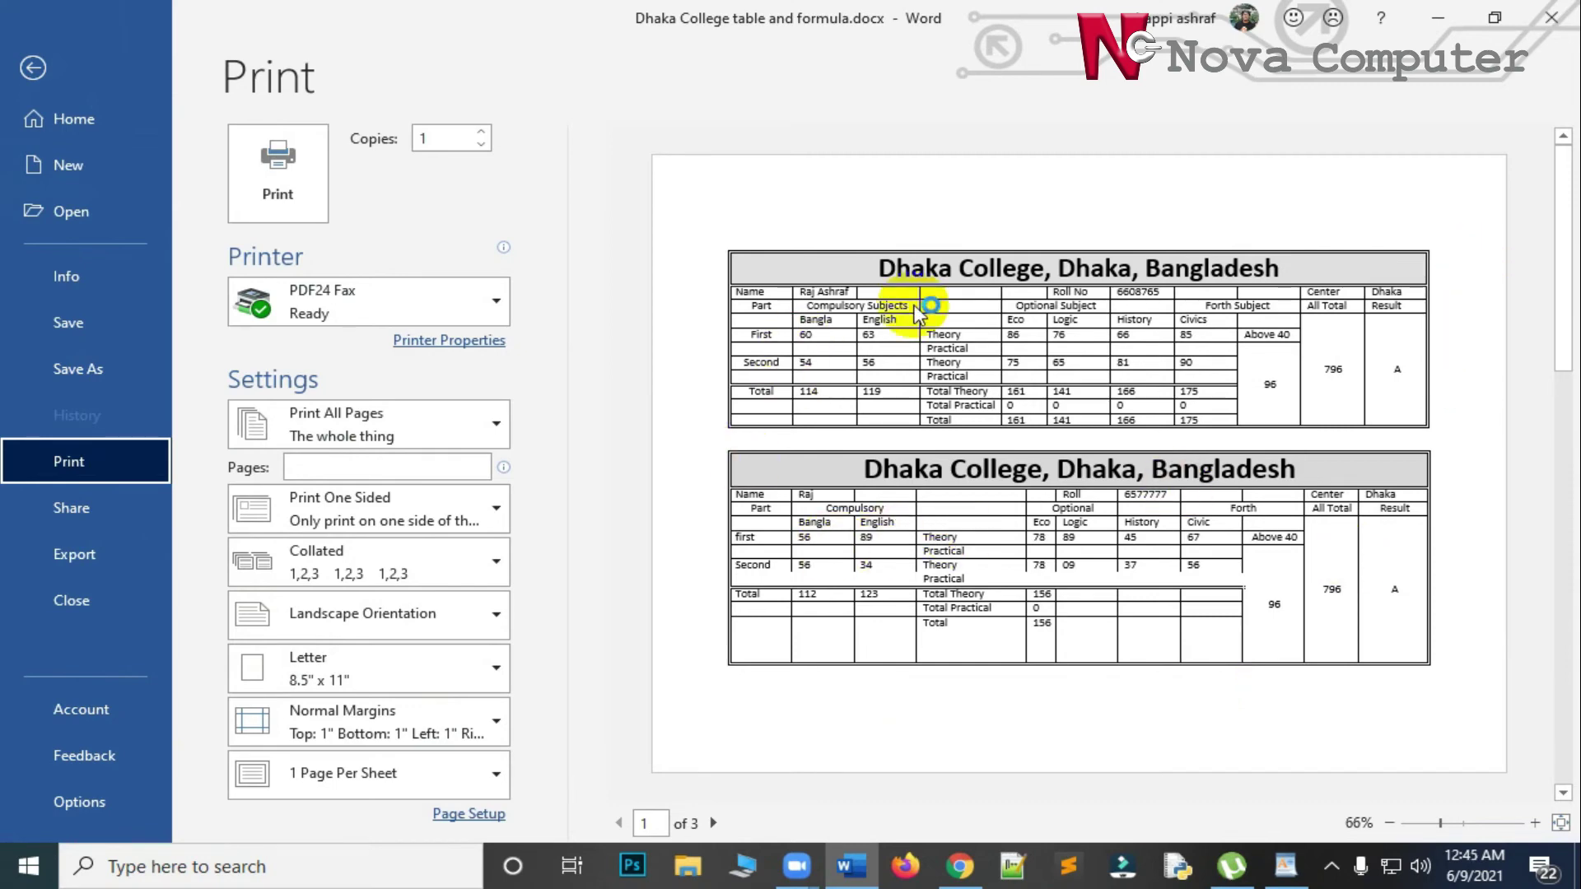
left_click(33, 69)
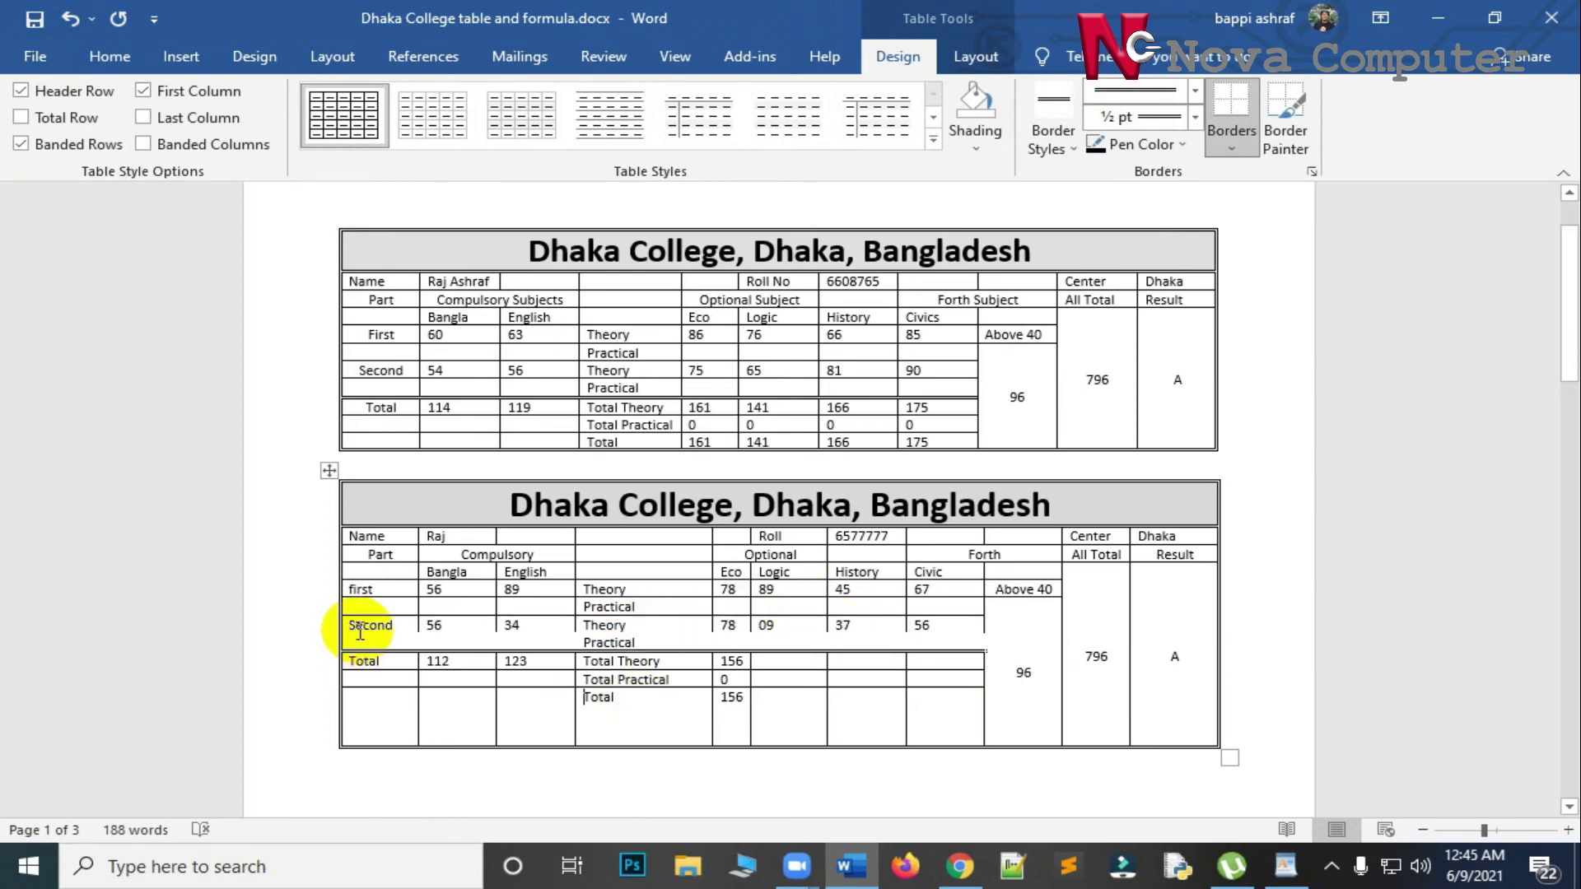
Give the Second Theory and Practical rows a double-line border style.
left_click_drag(360, 632, 951, 643)
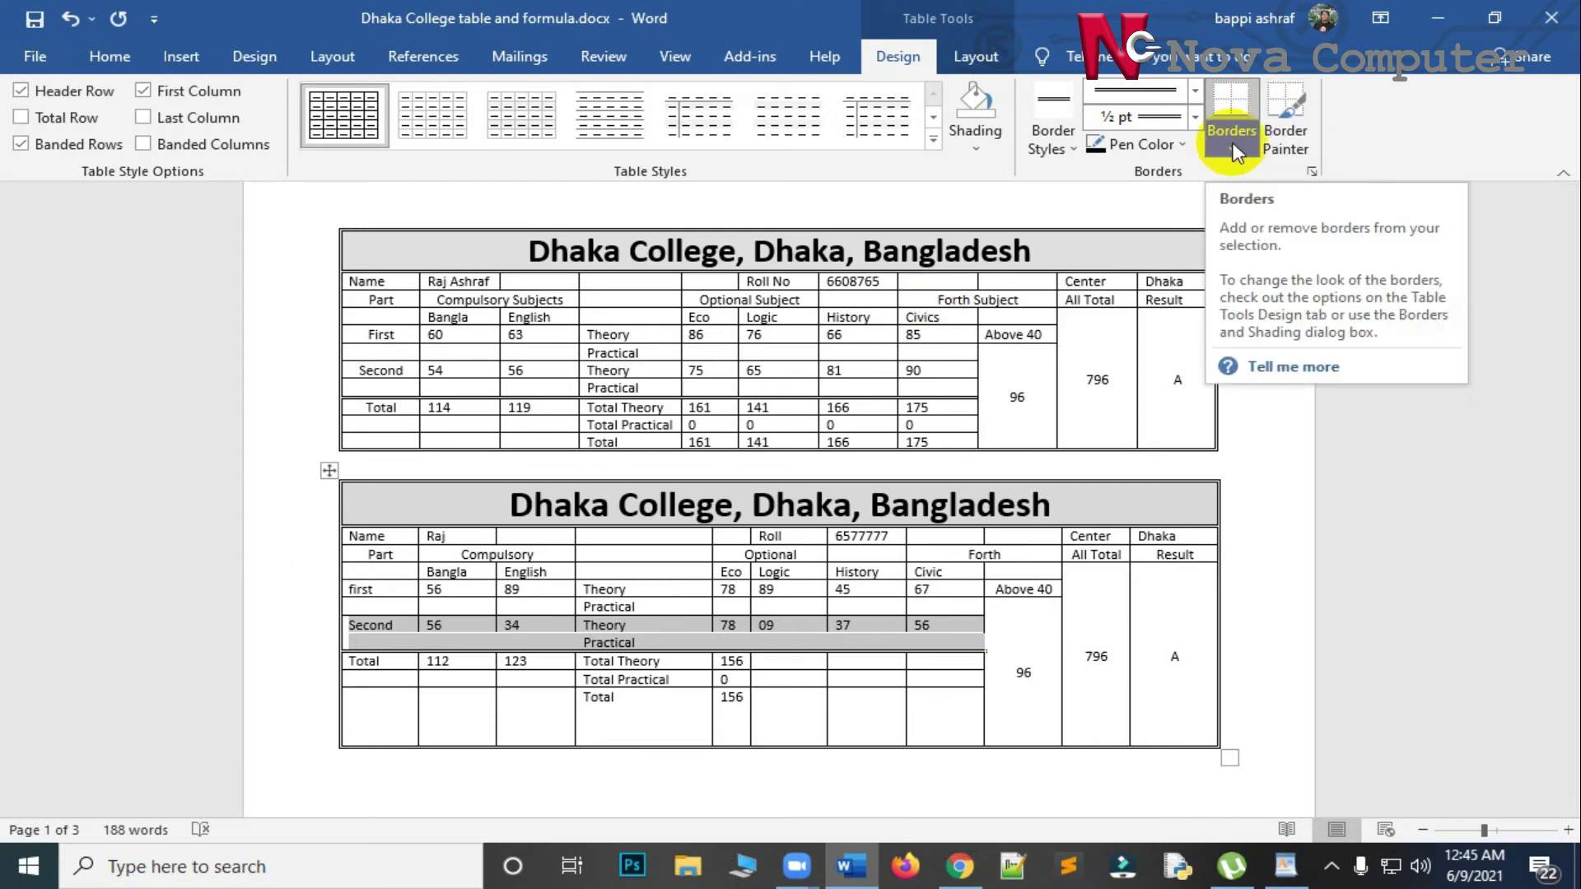
left_click(1310, 170)
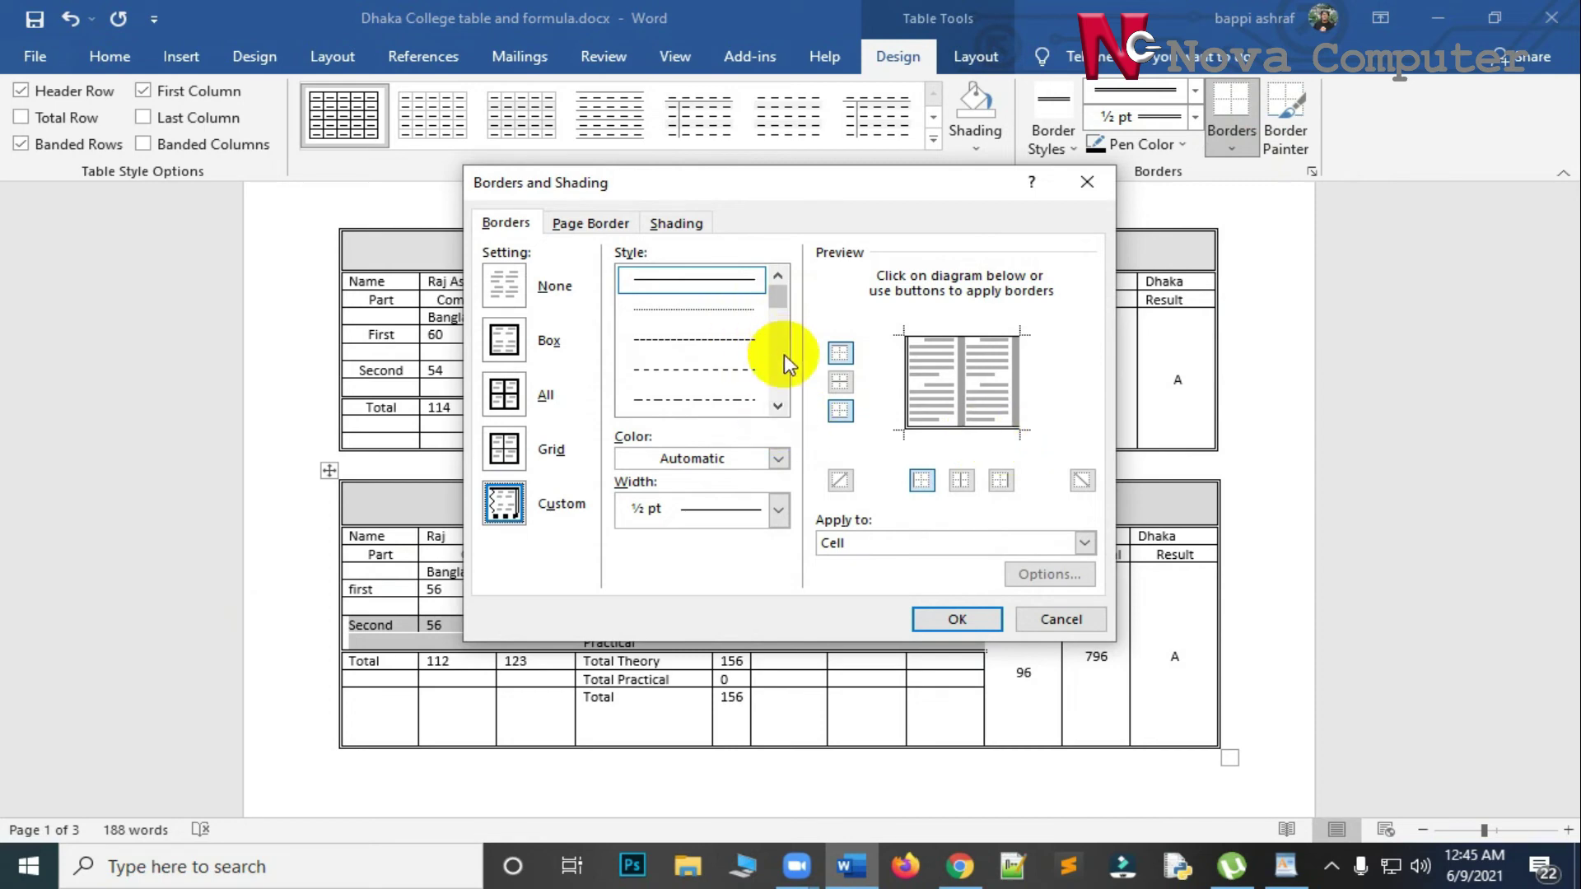
scroll(777, 405, "down", 4)
left_click(700, 348)
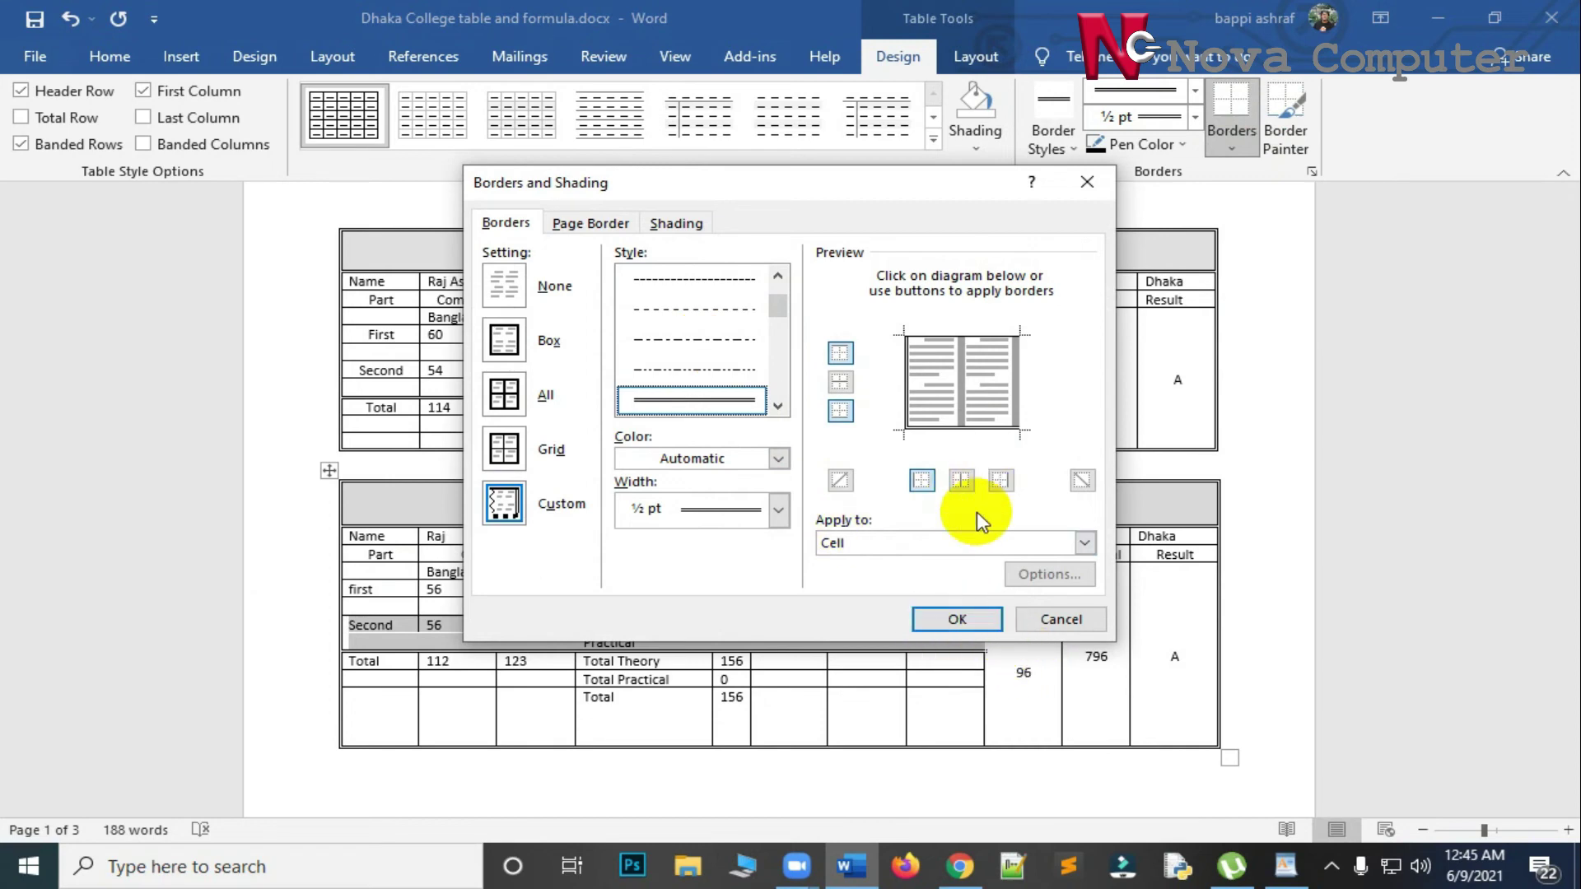
left_click(964, 619)
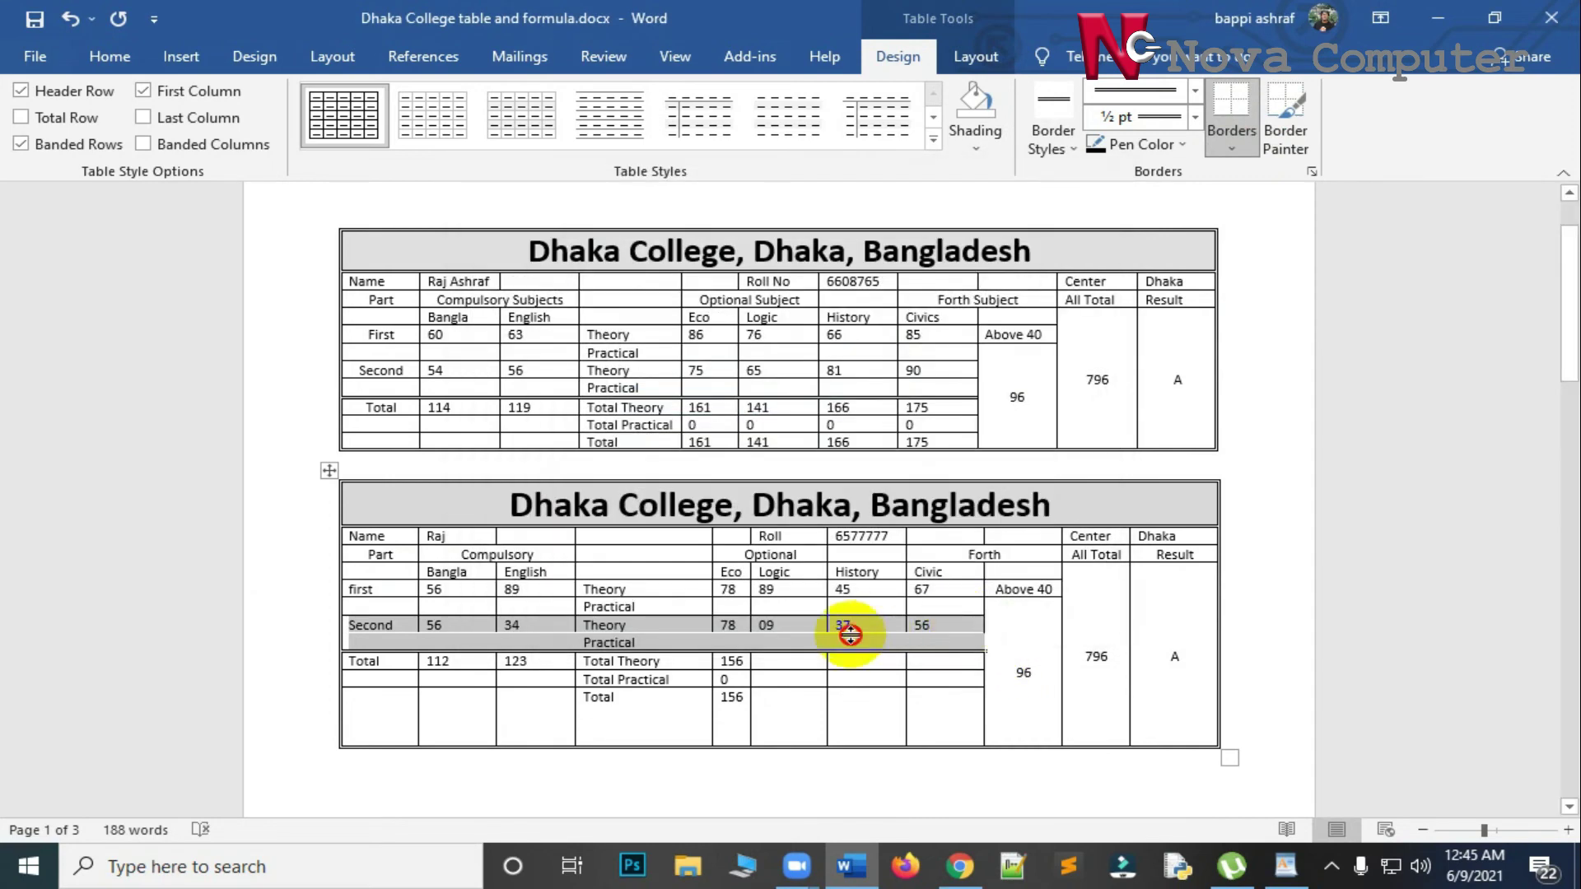
Cut Practical, paste it after Theory, and select the emptied row beneath.
left_click(620, 643)
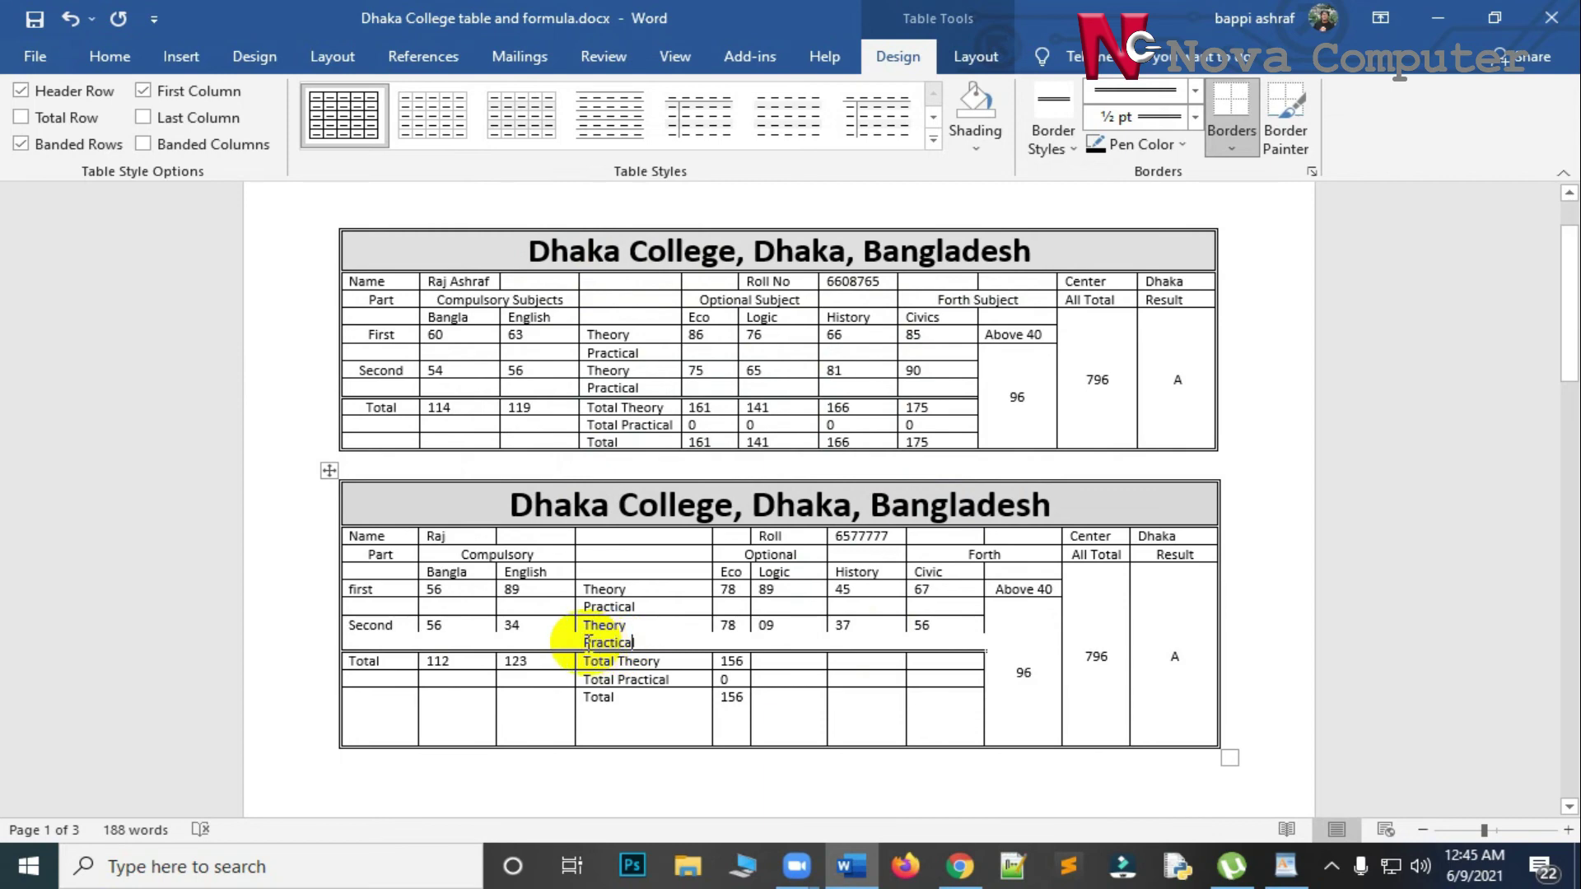
left_click_drag(588, 642, 634, 642)
key("ctrl+c")
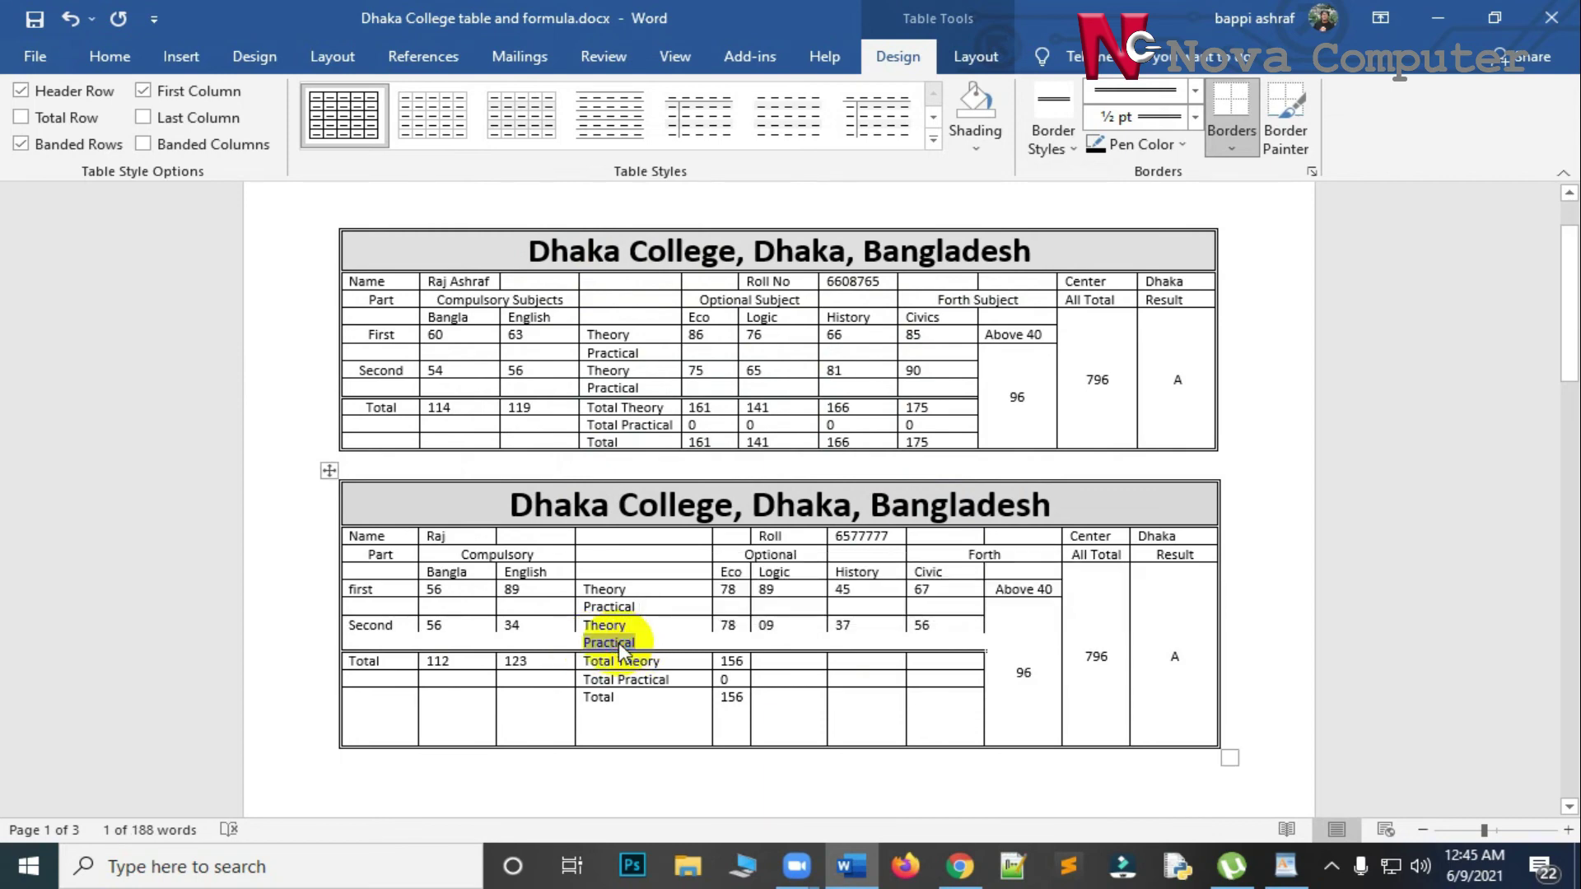
right_click(618, 642)
left_click(692, 227)
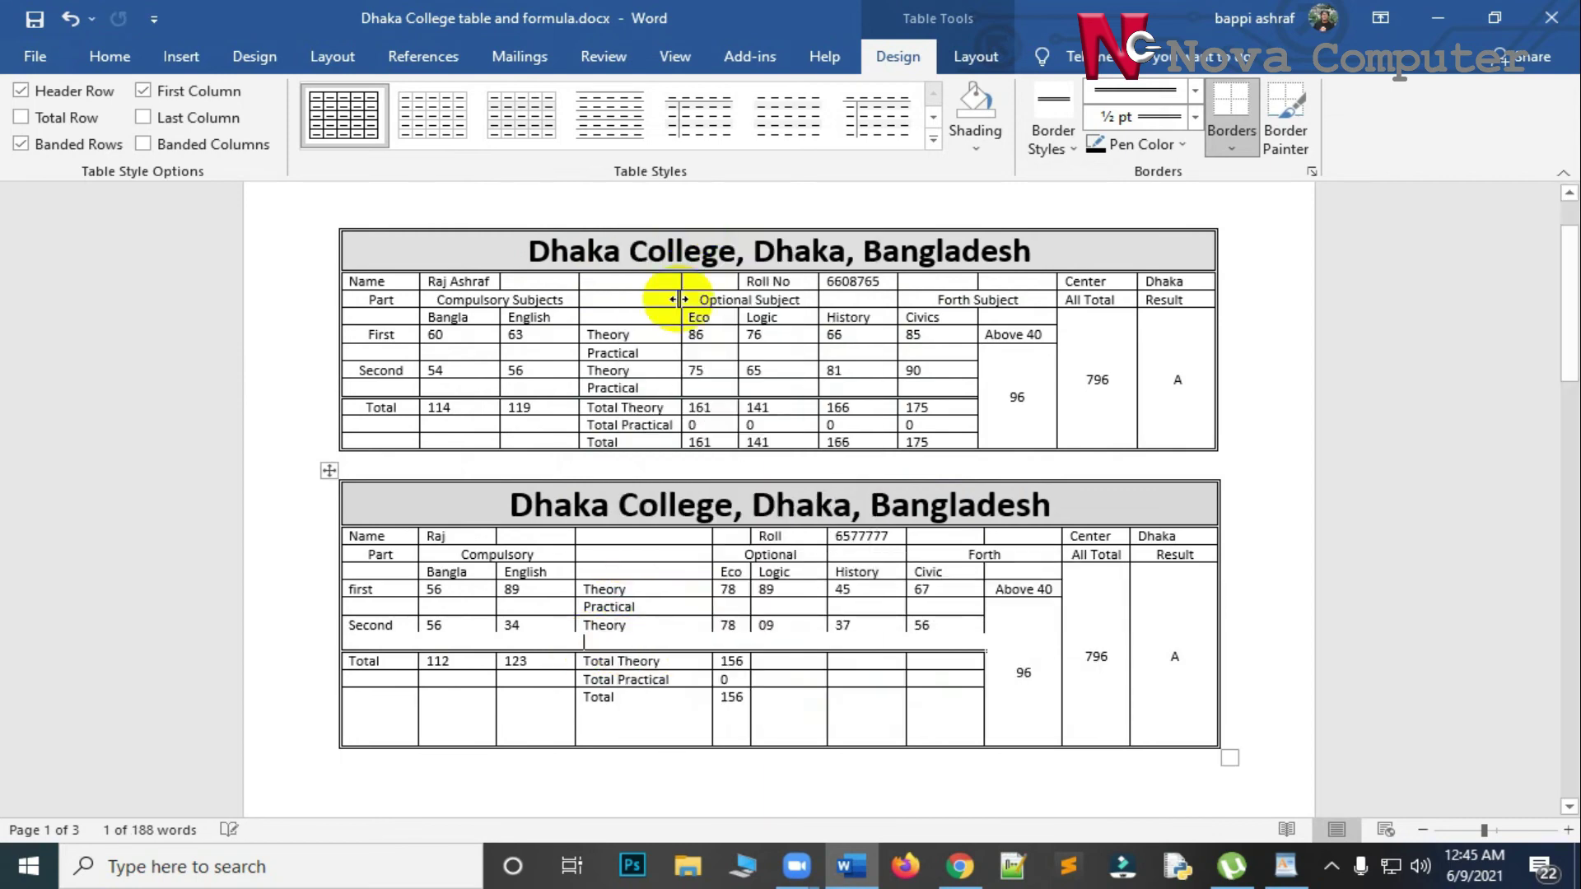
left_click(651, 629)
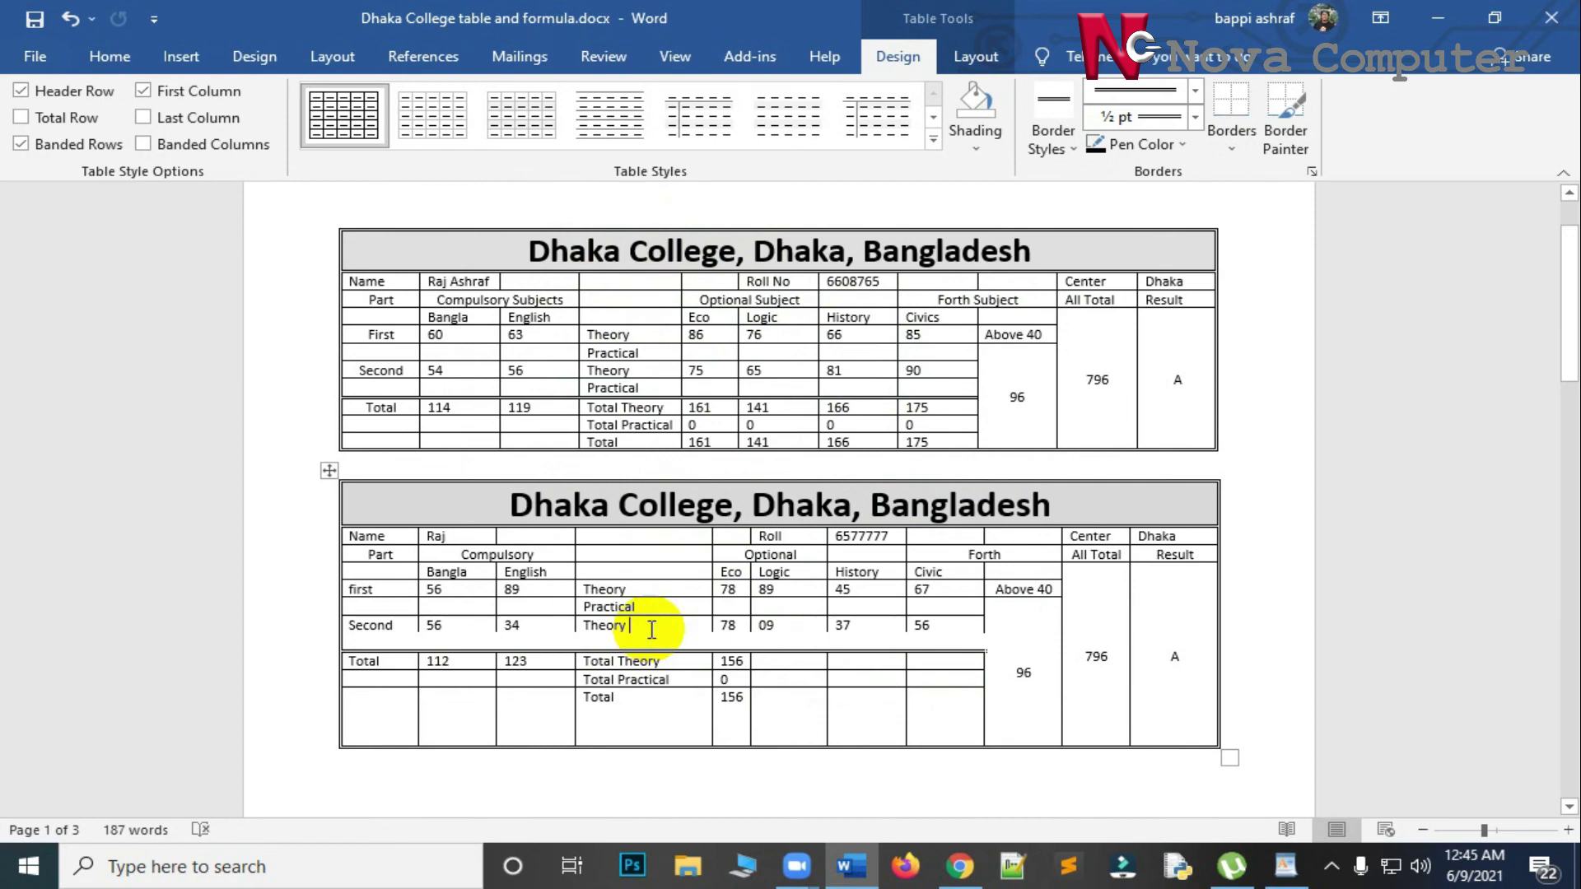
key("ctrl+v")
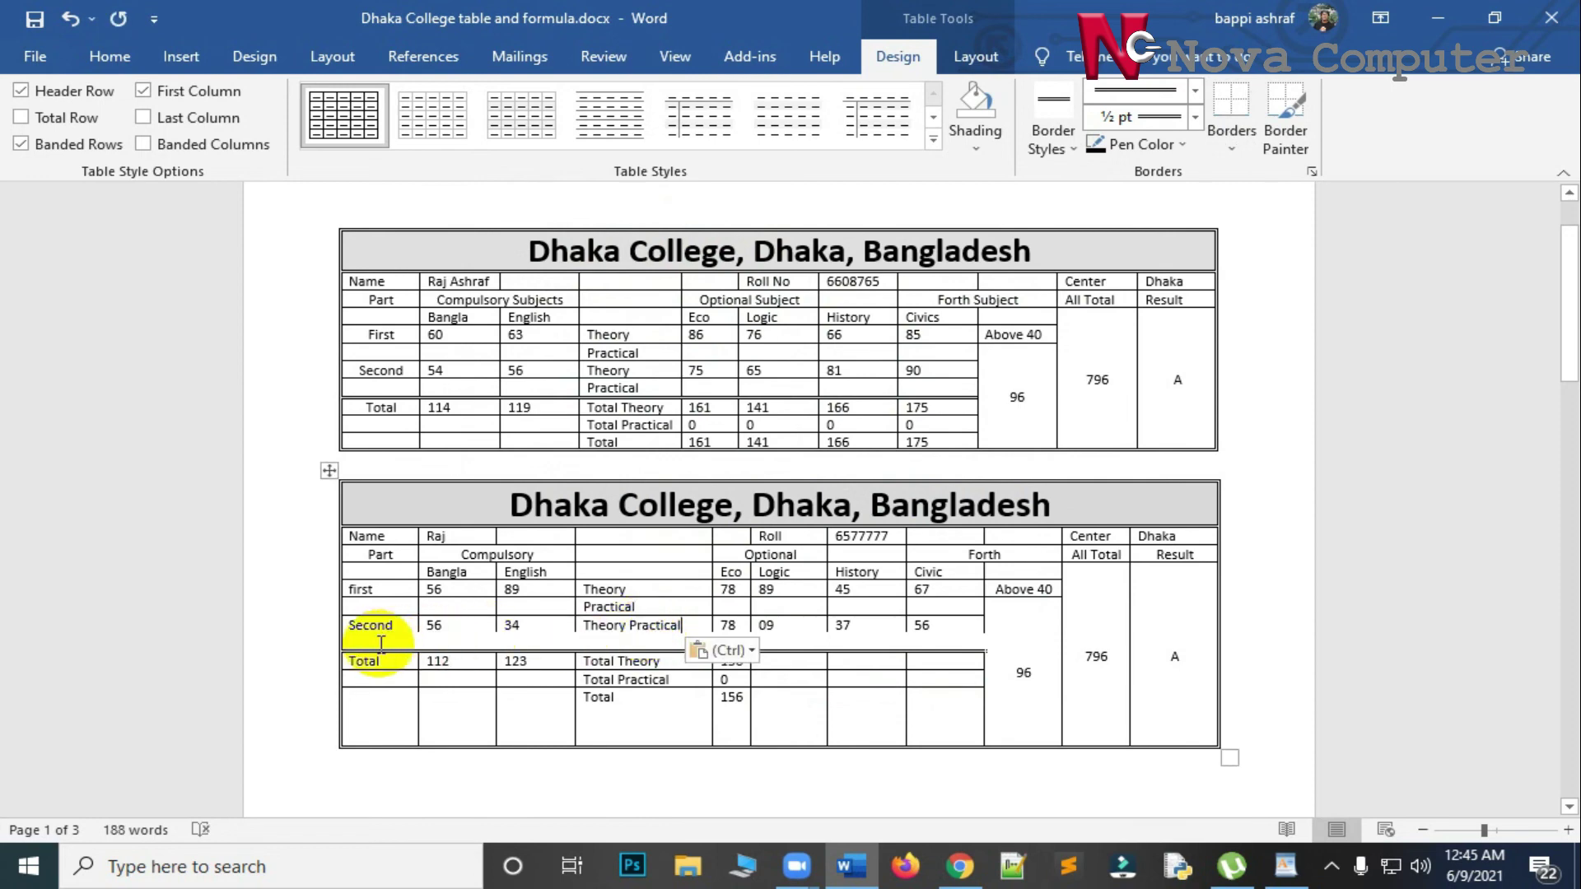
left_click_drag(386, 644, 919, 640)
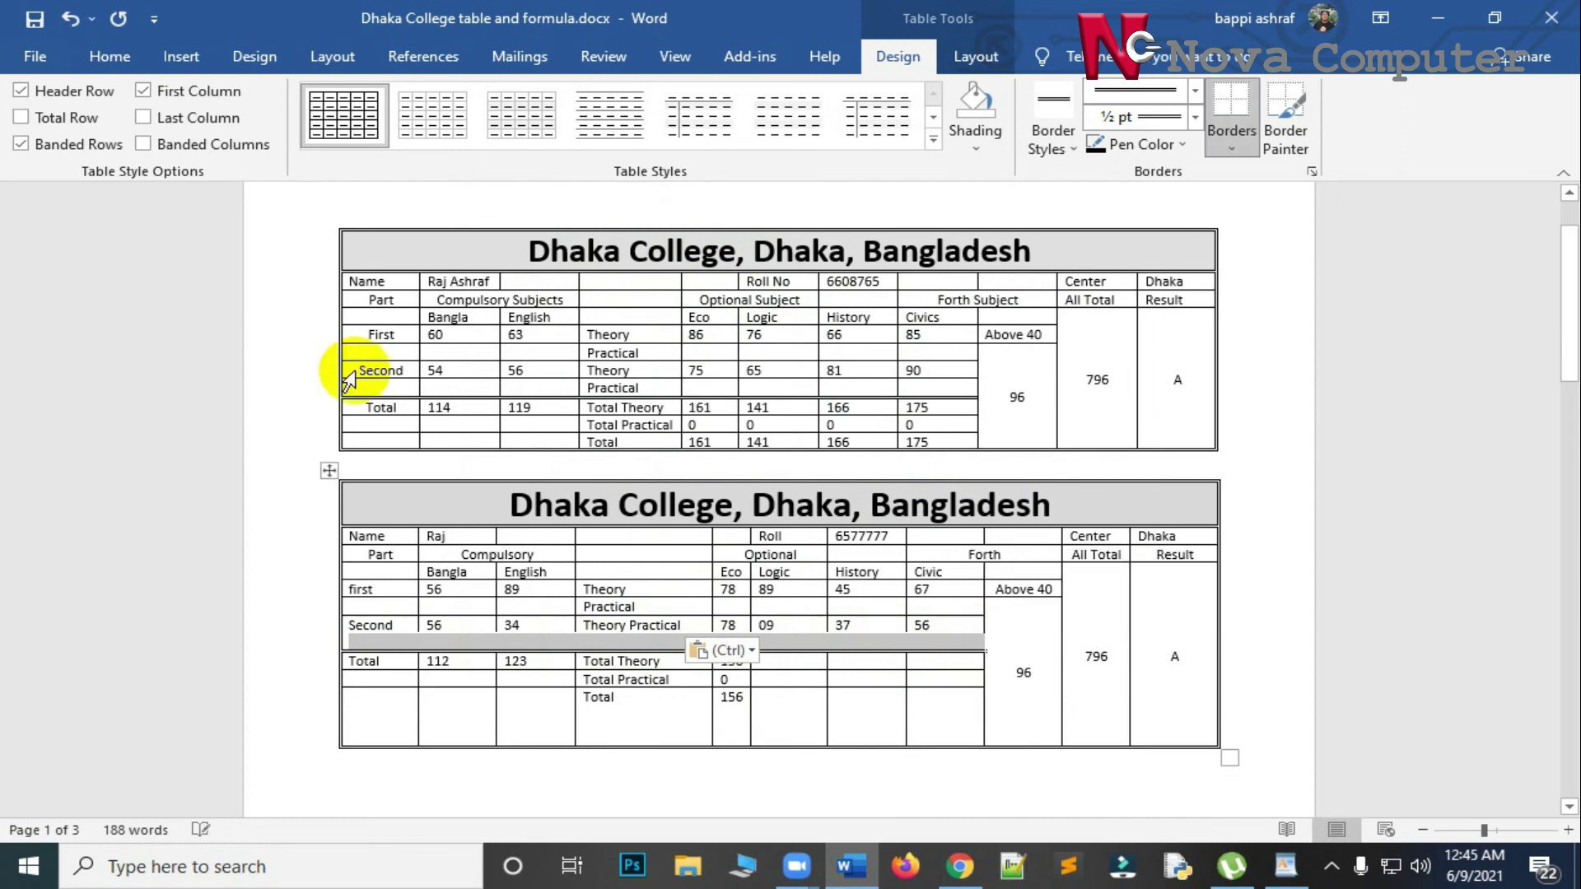
Remove the blank row under Second with Delete Rows so Total follows directly.
left_click(960, 60)
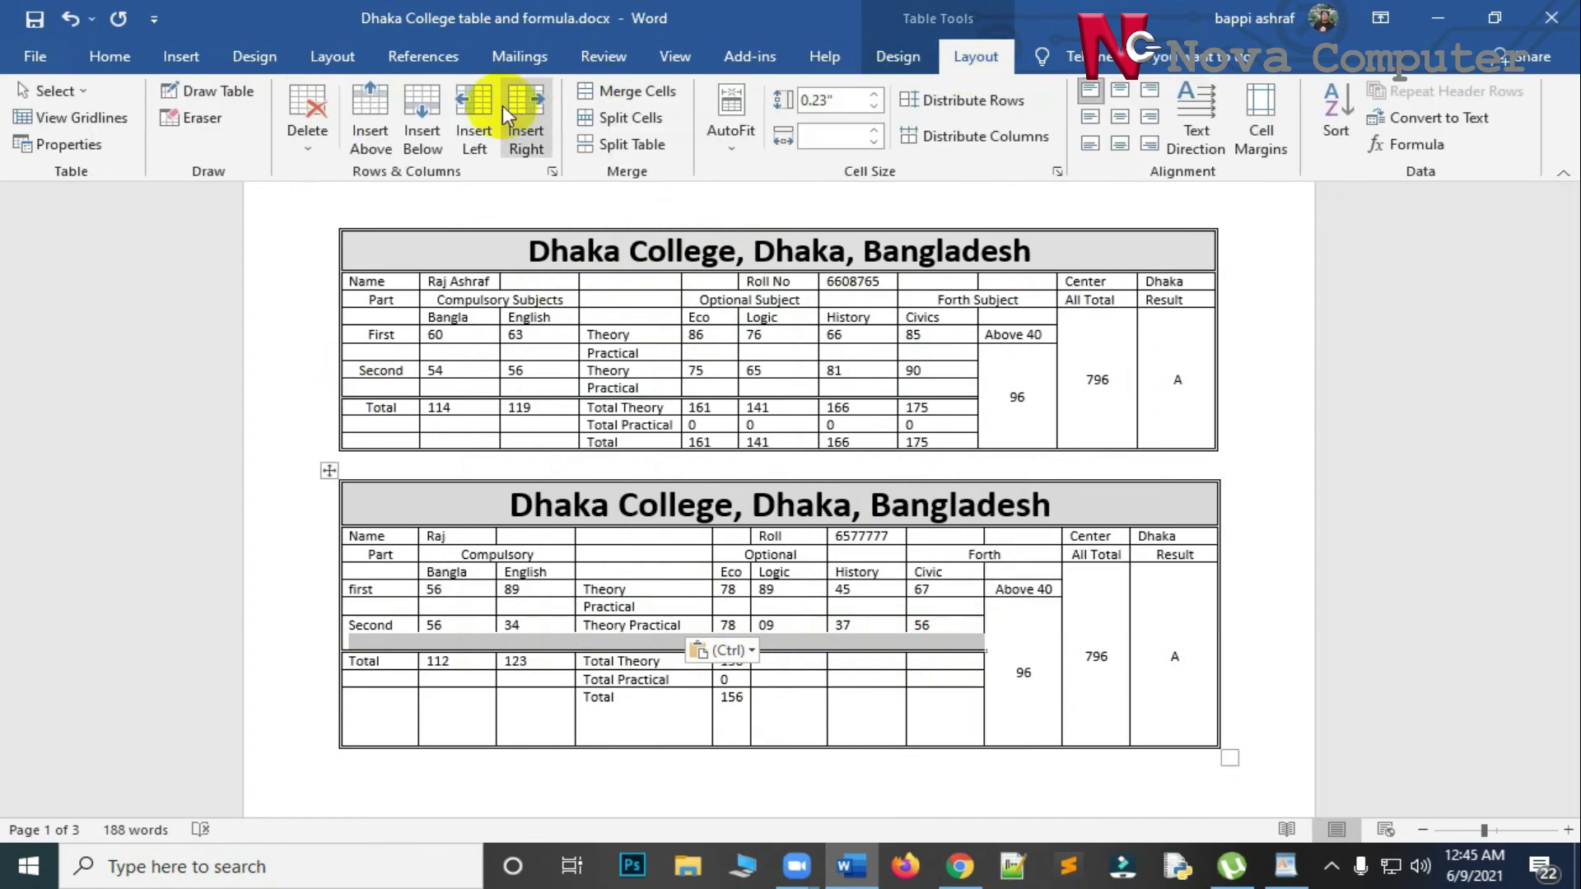
left_click(330, 132)
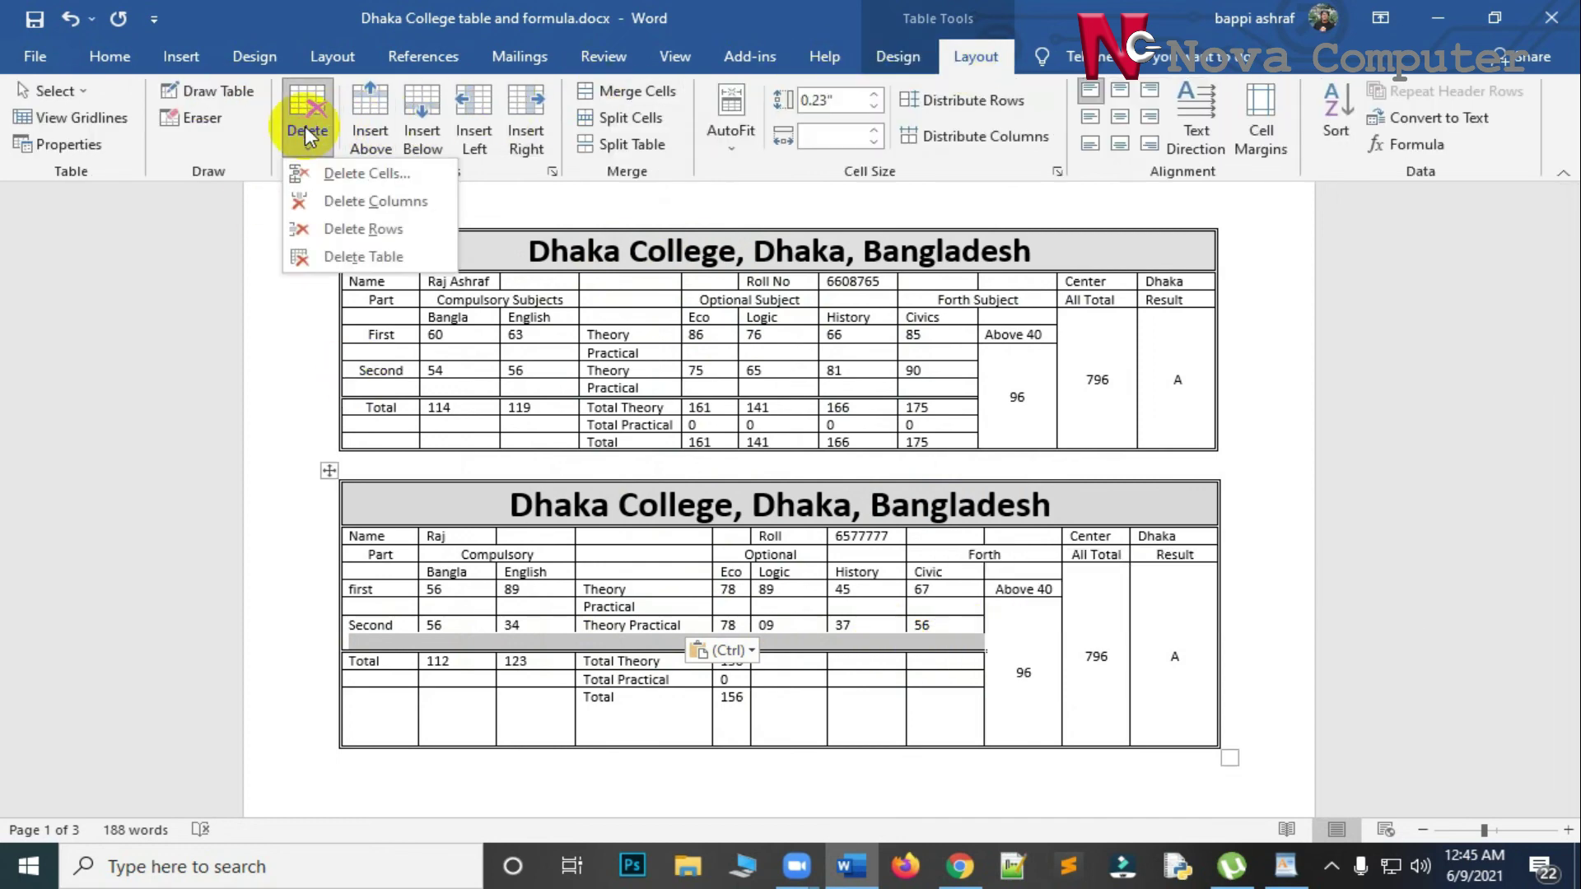
left_click(339, 230)
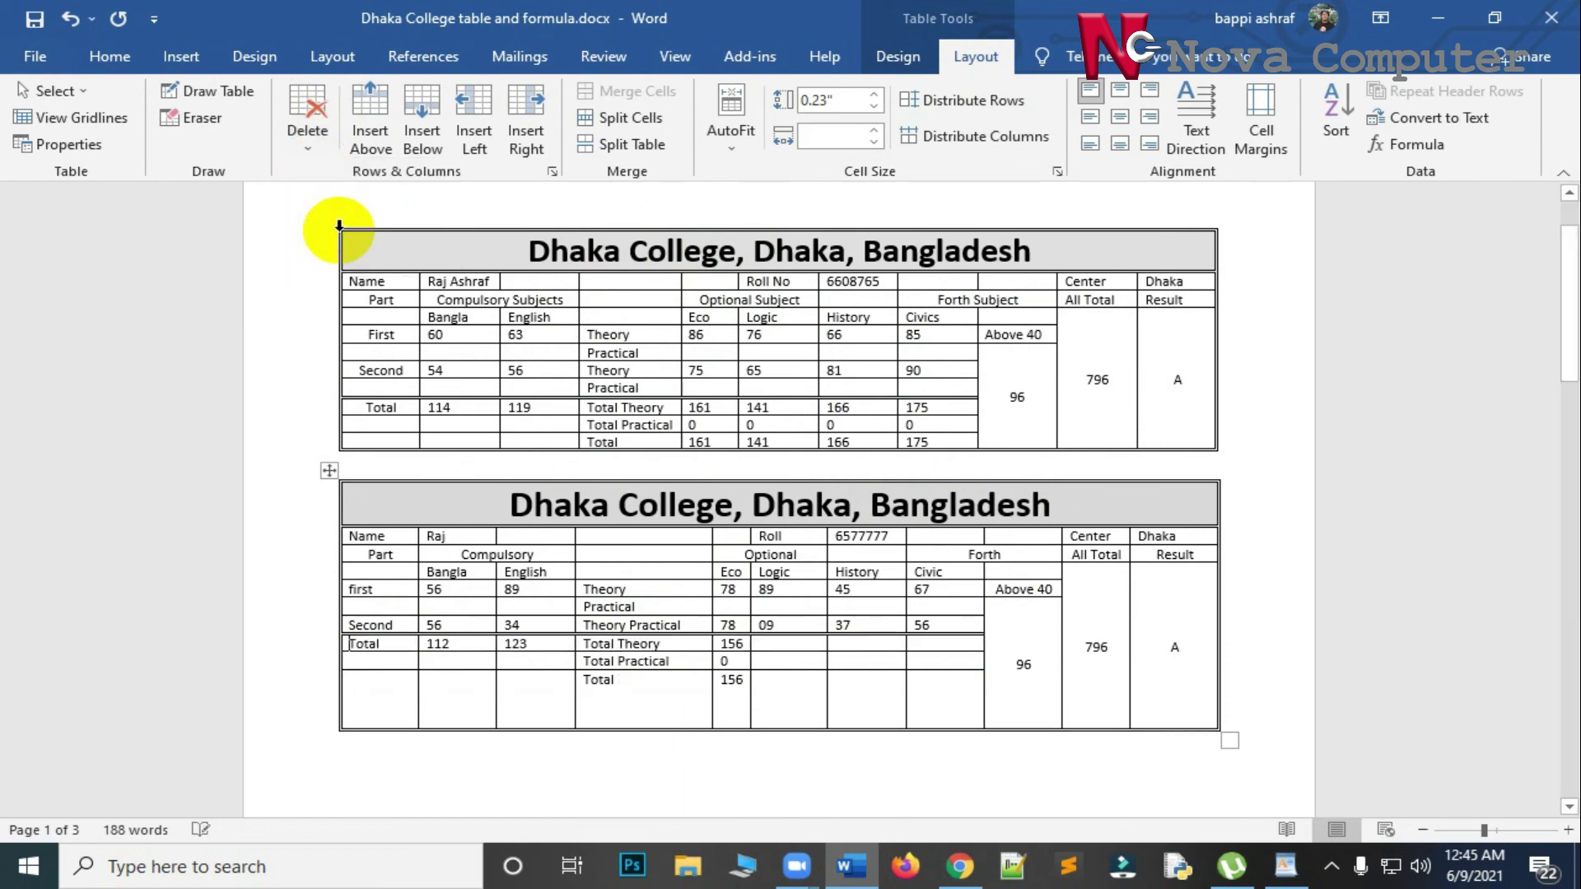
left_click(609, 698)
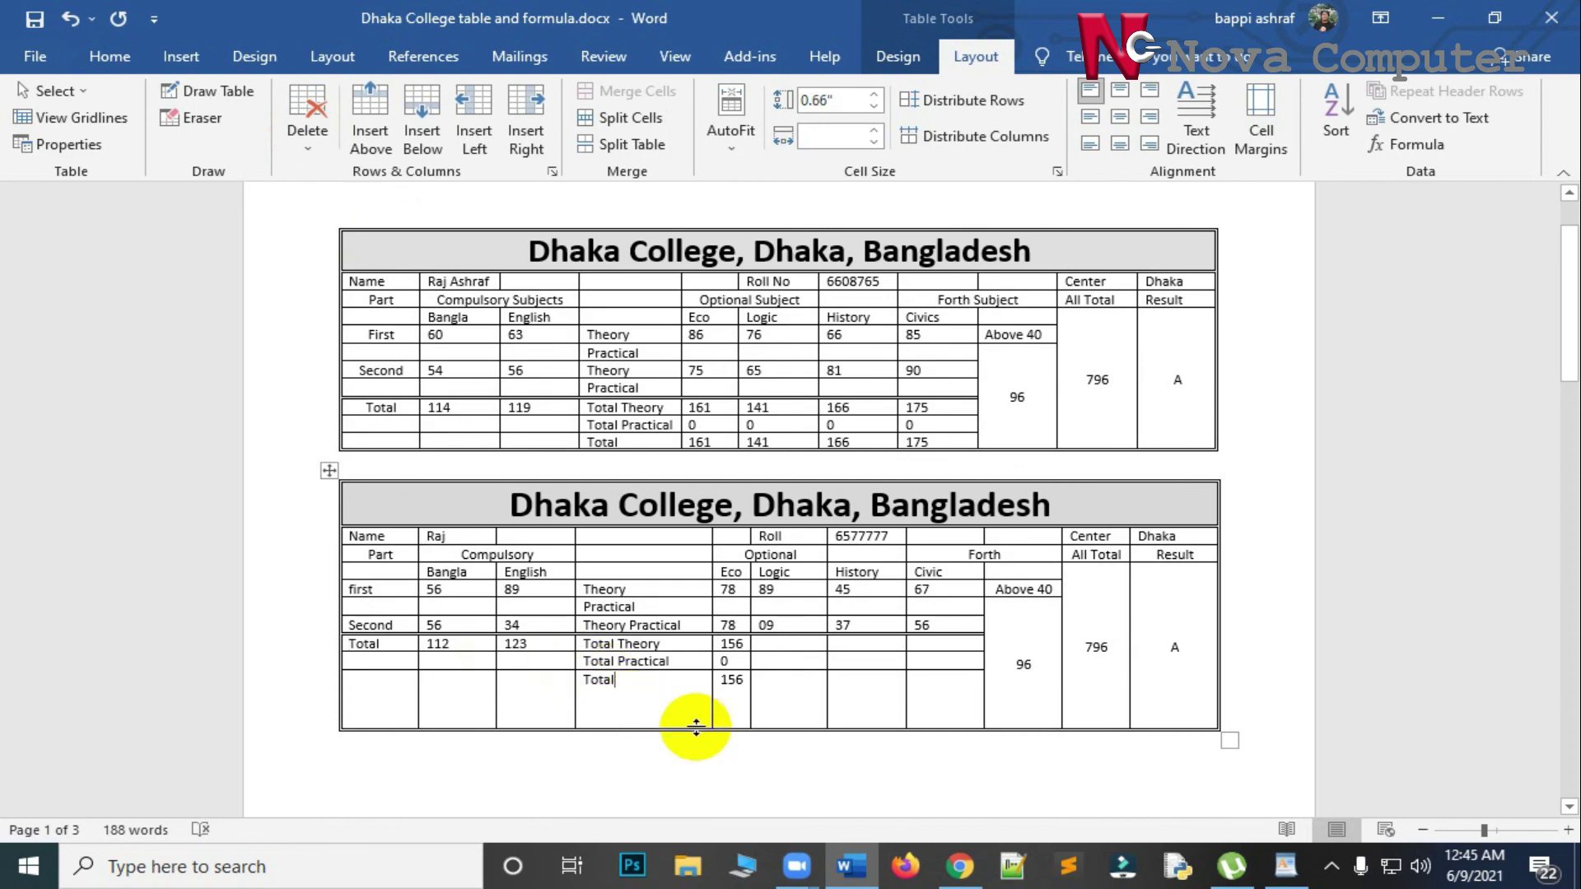